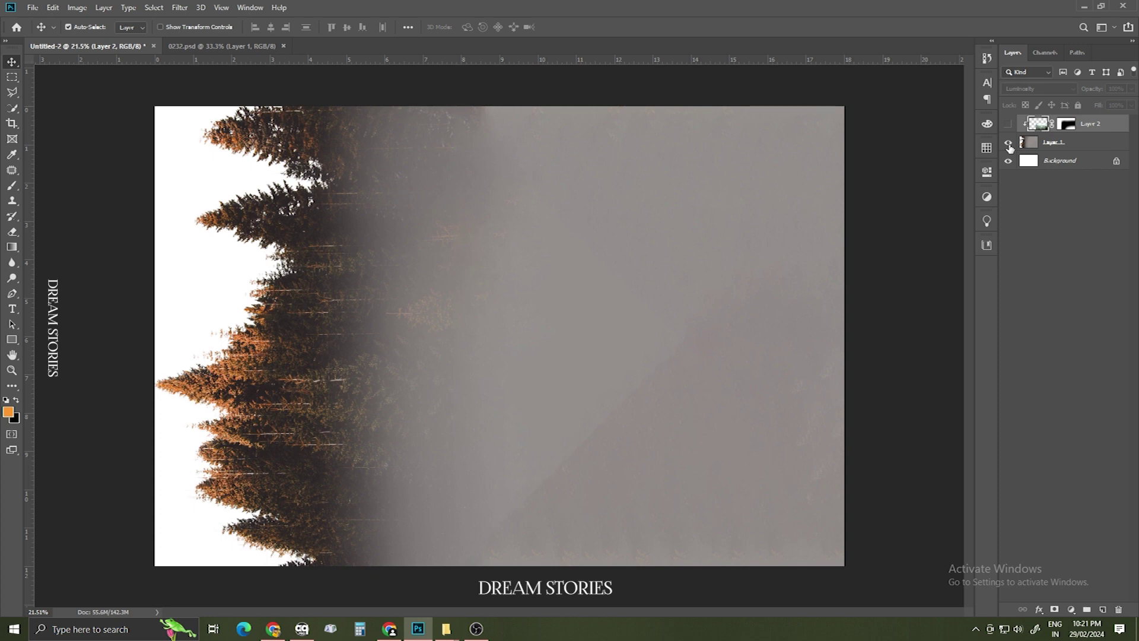
# - Shift the sideways forest image on Layer 1 about 1.2 in to the right, leaving a wider white margin beside the treetops
pyautogui.click(1057, 148)
pyautogui.hotkey('ctrl', 't')
pyautogui.moveTo(457, 323); pyautogui.dragTo(483, 339)
pyautogui.moveTo(958, 335)
pyautogui.mouseDown()
pyautogui.moveTo(910, 333)
pyautogui.moveTo(966, 340)
pyautogui.mouseUp()
pyautogui.moveTo(715, 380); pyautogui.dragTo(738, 379)
pyautogui.moveTo(194, 336); pyautogui.dragTo(191, 338)
pyautogui.press('Return')
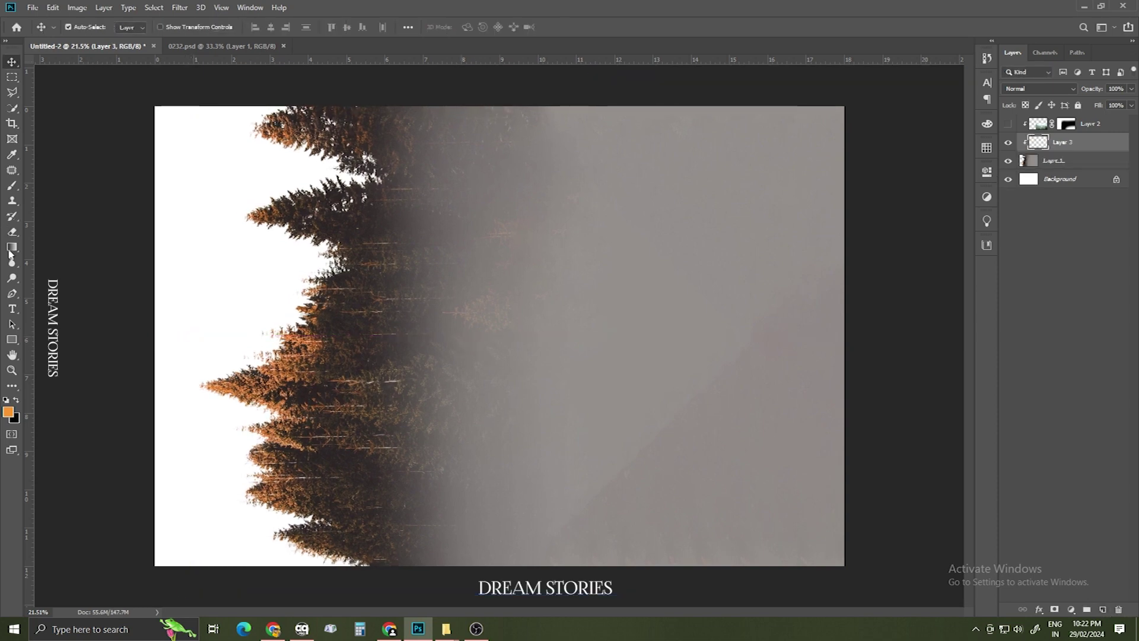
# - Draw a black-orange-black gradient on the layer clipped to the sideways forest and stretch it across the whole forest area
pyautogui.click(9, 249)
pyautogui.moveTo(821, 349); pyautogui.dragTo(823, 350)
pyautogui.hotkey('ctrl', 'alt', 'g')
pyautogui.hotkey('ctrl', 't')
pyautogui.press('Return')
pyautogui.hotkey('ctrl', 'alt', 'g')
pyautogui.hotkey('ctrl', 't')
pyautogui.moveTo(443, 279); pyautogui.dragTo(483, 286)
pyautogui.moveTo(906, 336); pyautogui.dragTo(980, 337)
pyautogui.moveTo(717, 343); pyautogui.dragTo(778, 346)
pyautogui.moveTo(675, 350); pyautogui.dragTo(671, 350)
# - Set the gradient layer's opacity to 67%
pyautogui.click(1130, 105)
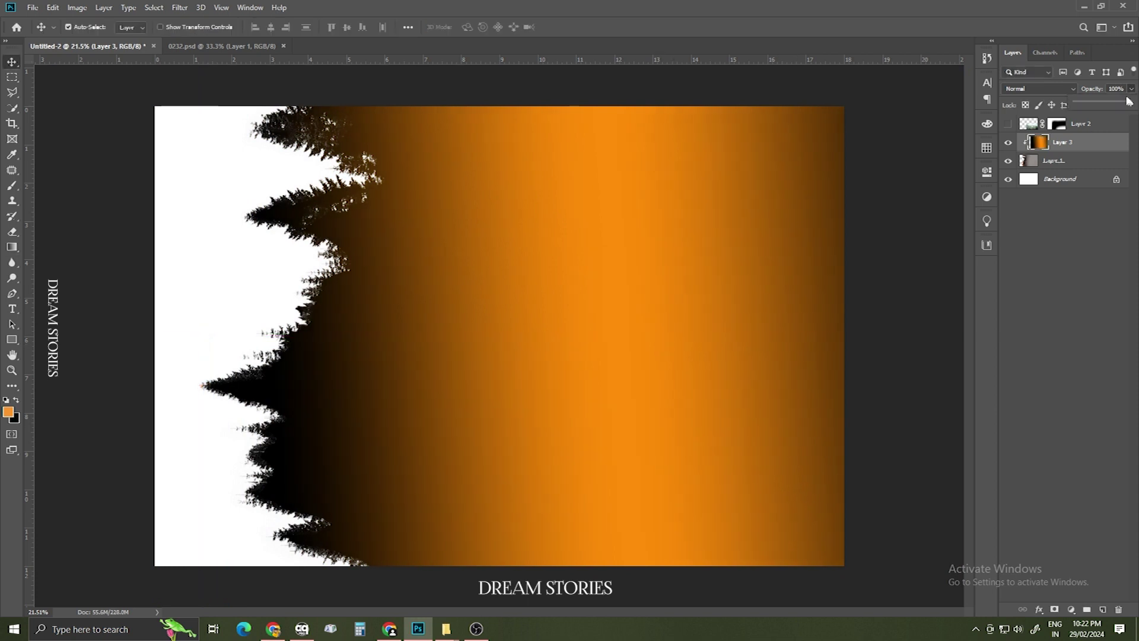
pyautogui.moveTo(1119, 105); pyautogui.dragTo(1112, 105)
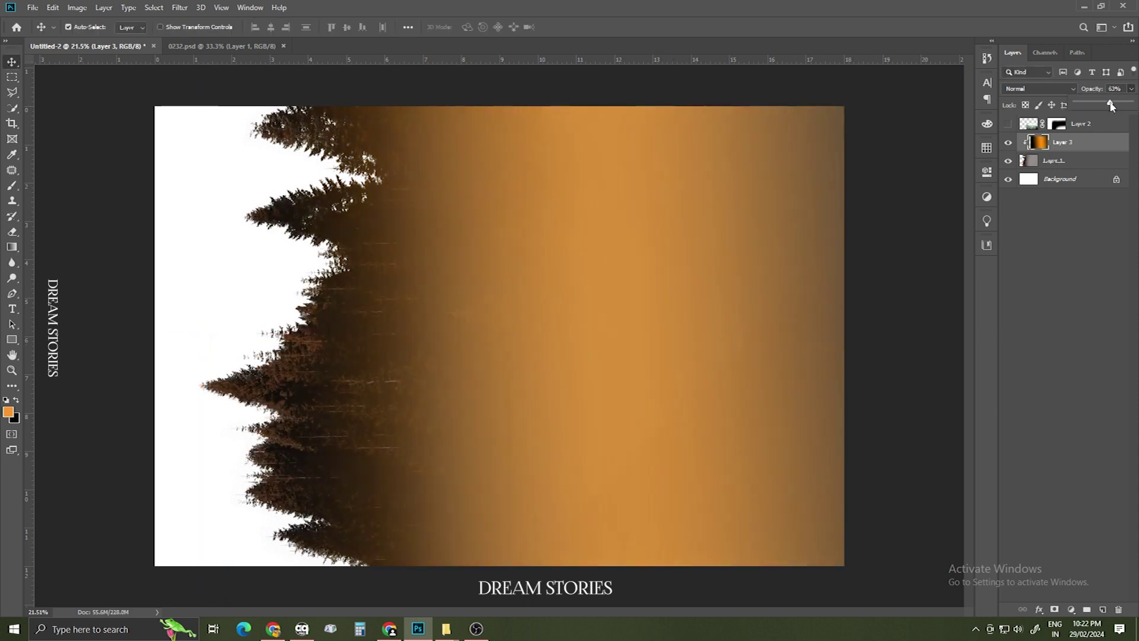
pyautogui.hotkey('ctrl', 'space')
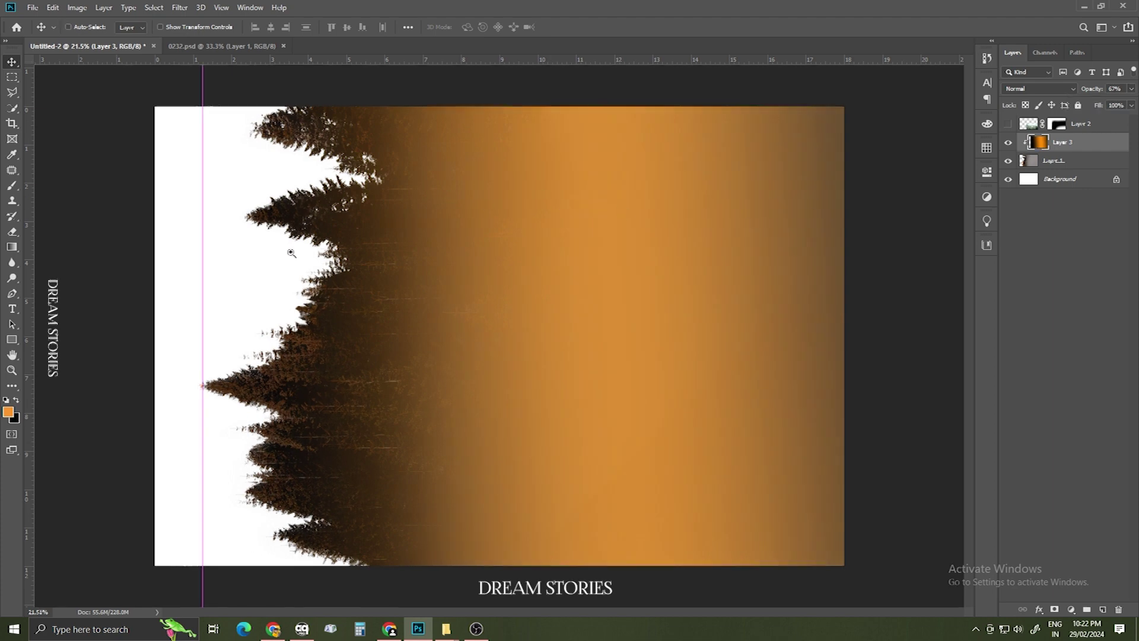
# - Show the hidden Layer 2 with the foggy trees
pyautogui.moveTo(553, 196); pyautogui.dragTo(474, 148)
pyautogui.rightClick(470, 308)
pyautogui.click(486, 312)
pyautogui.scroll(-2, 475, 297)
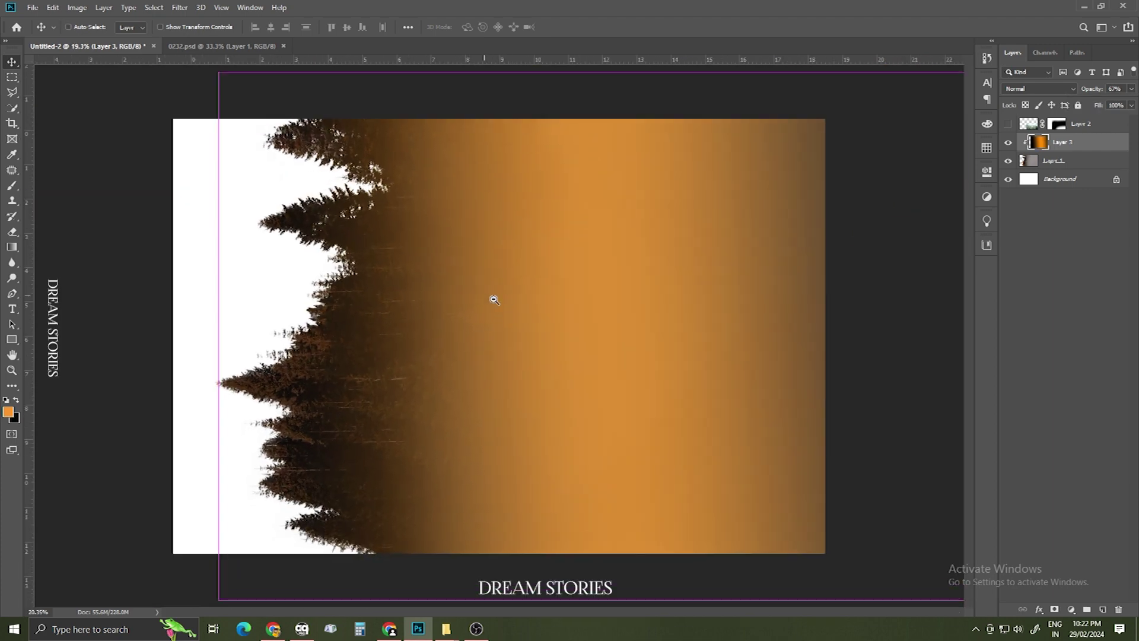
pyautogui.click(1009, 125)
pyautogui.hotkey('ctrl', 't')
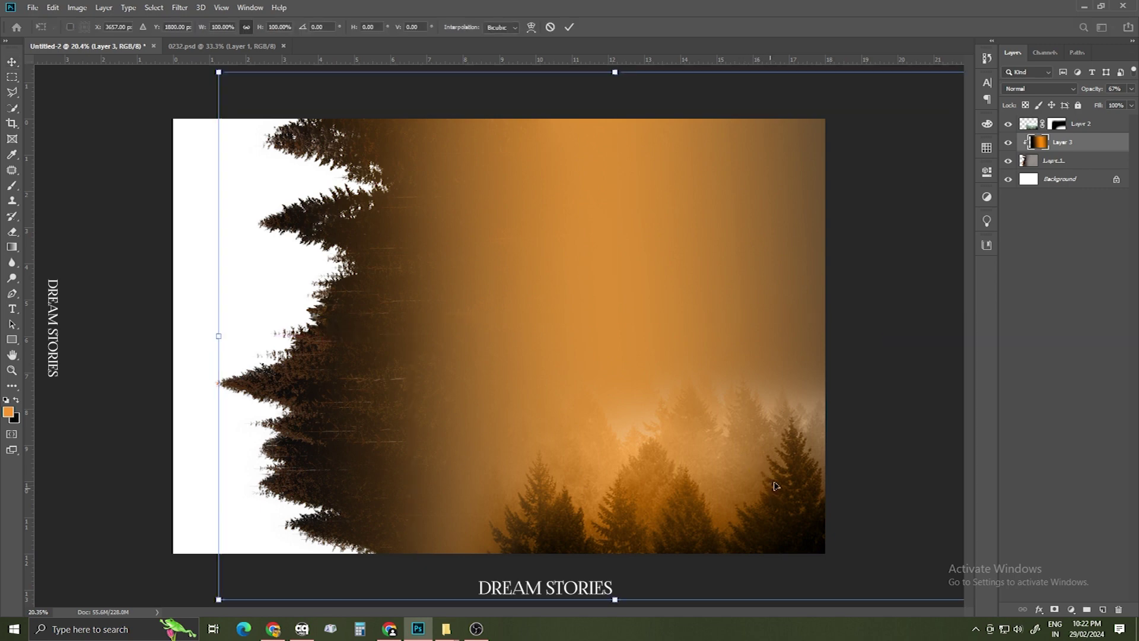
pyautogui.moveTo(771, 502); pyautogui.dragTo(782, 418)
pyautogui.hotkey('ctrl', 'z')
pyautogui.press('Escape')
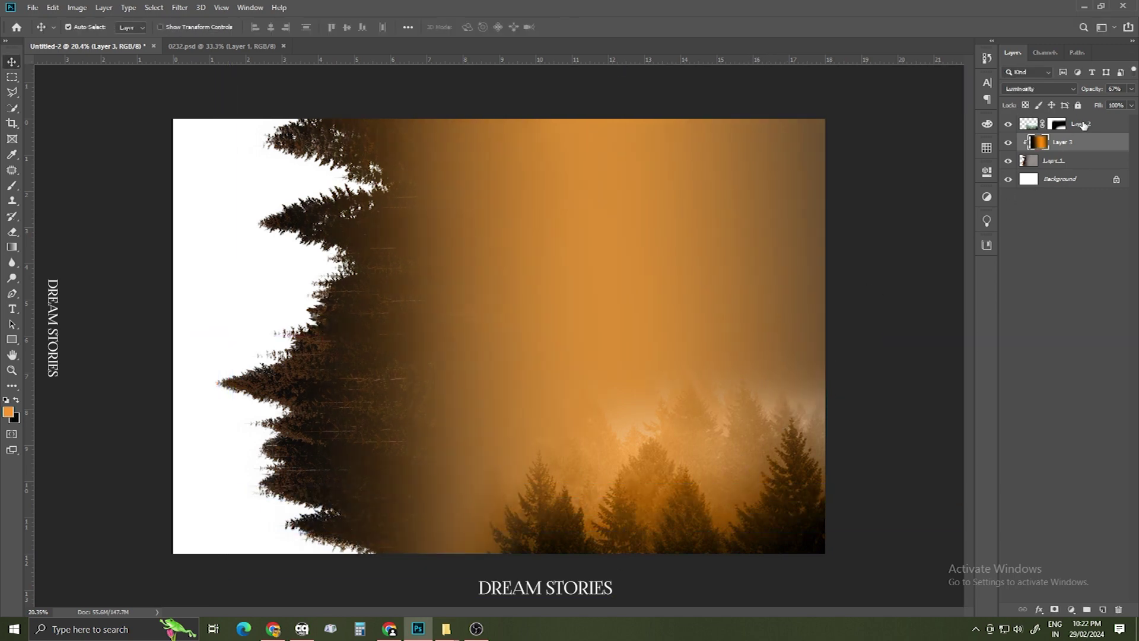
# - Enlarge and reposition the foggy trees of Layer 2 at the lower right as a clipped layer, and set their blend mode to Overlay
pyautogui.click(1083, 124)
pyautogui.hotkey('ctrl', 't')
pyautogui.moveTo(706, 478); pyautogui.dragTo(735, 435)
pyautogui.hotkey('ctrl', 'alt', 'g')
pyautogui.hotkey('ctrl', 't')
pyautogui.moveTo(898, 429); pyautogui.dragTo(953, 414)
pyautogui.moveTo(837, 449); pyautogui.dragTo(756, 442)
pyautogui.press('Return')
pyautogui.click(1035, 90)
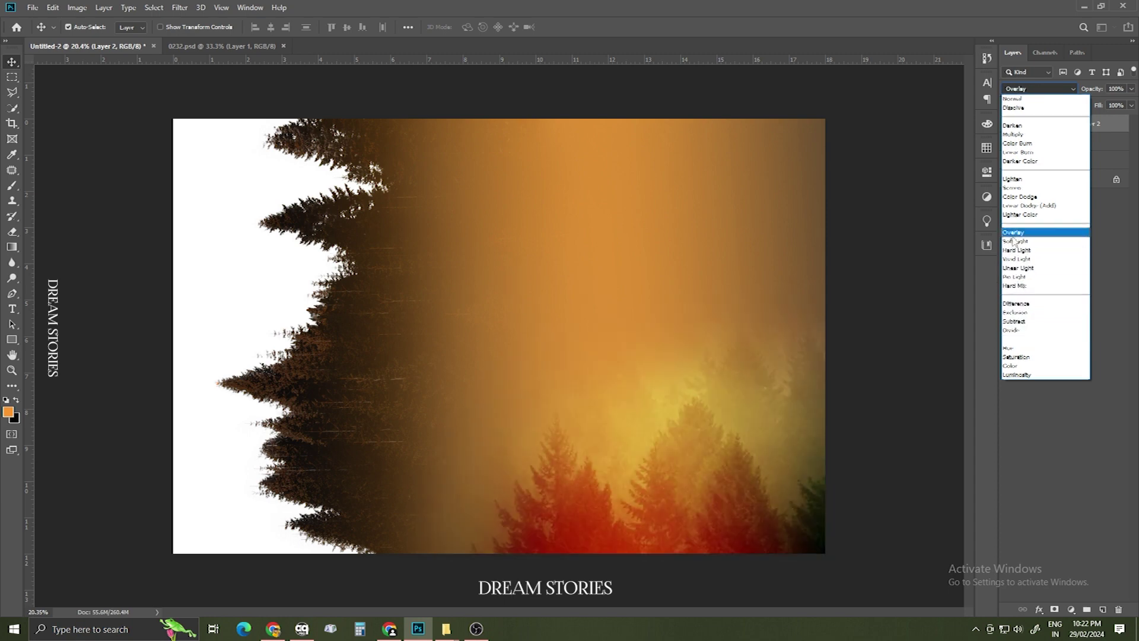
pyautogui.click(1014, 233)
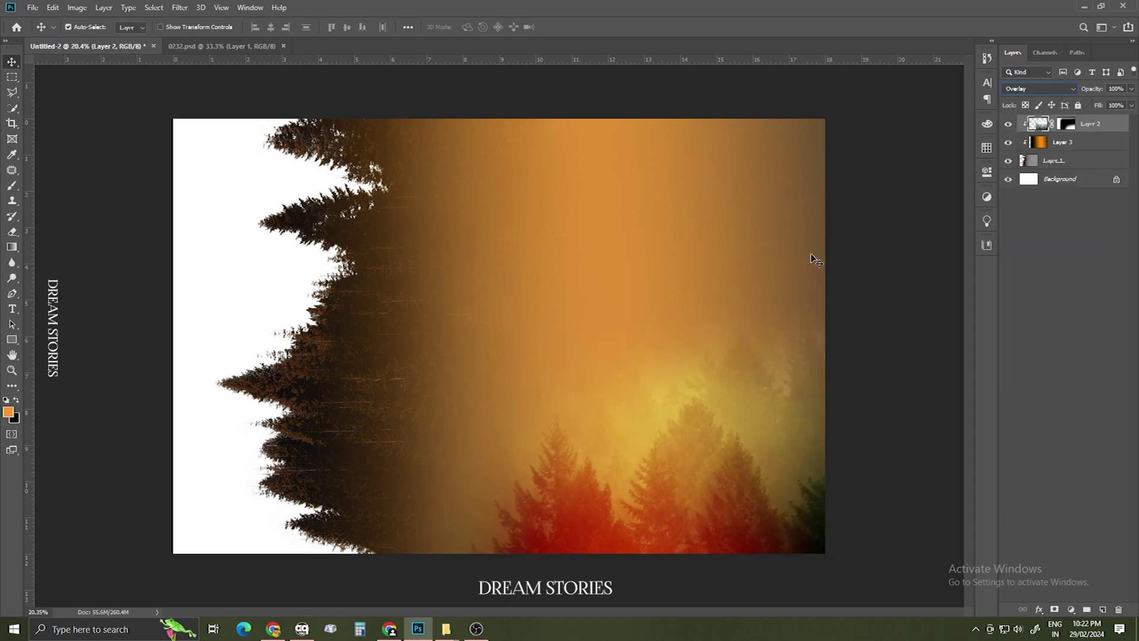
# - In 0232.psd, move the forest layer up and to the left and select a rectangular area of its trees
pyautogui.click(220, 43)
pyautogui.moveTo(425, 387); pyautogui.dragTo(529, 290)
pyautogui.hotkey('ctrl', 'z')
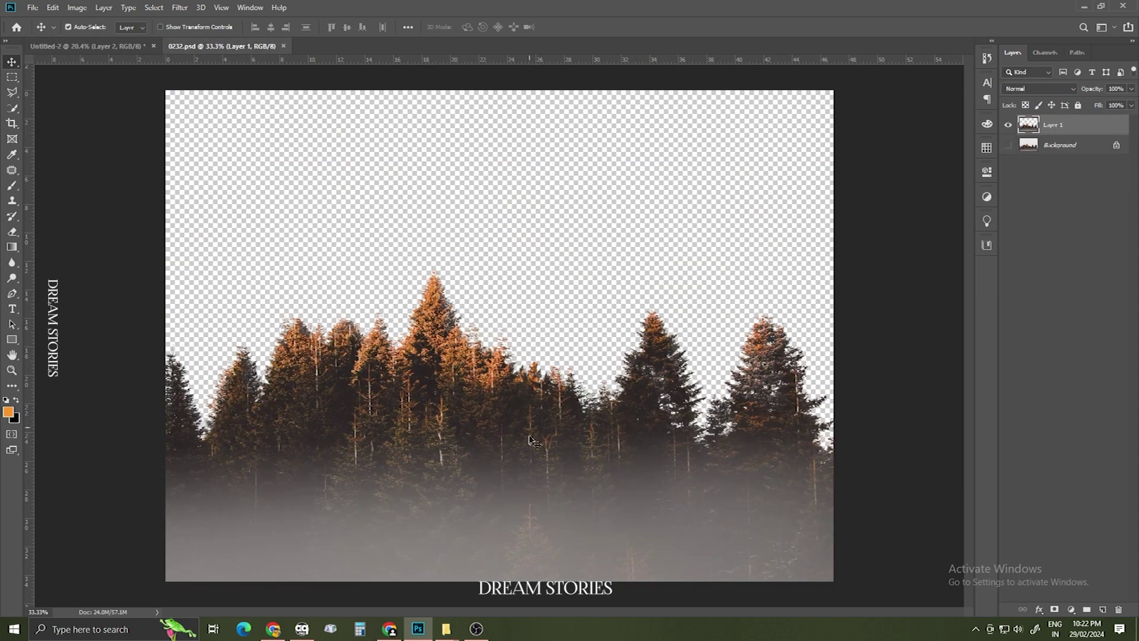
pyautogui.moveTo(530, 443); pyautogui.dragTo(495, 426)
pyautogui.moveTo(562, 447); pyautogui.dragTo(466, 384)
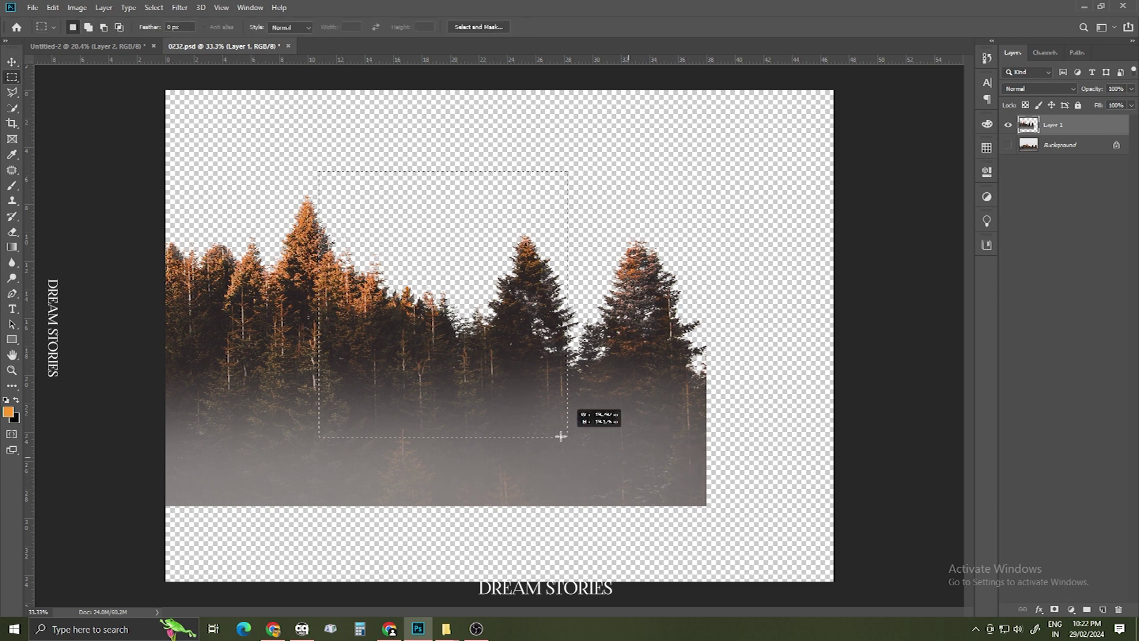
pyautogui.moveTo(692, 445); pyautogui.dragTo(696, 471)
pyautogui.moveTo(606, 437)
pyautogui.mouseDown()
pyautogui.moveTo(677, 459)
pyautogui.moveTo(605, 446)
pyautogui.mouseUp()
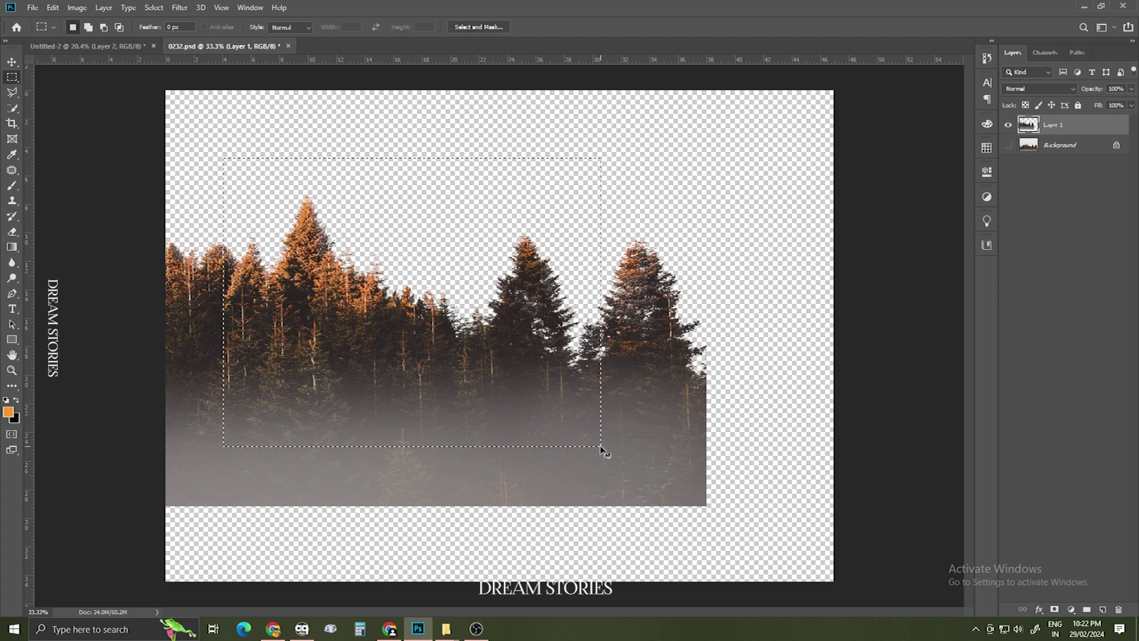
# - Copy the selected trees and paste them as a new layer into the Untitled-2 document
pyautogui.press('Delete')
pyautogui.click(128, 47)
pyautogui.hotkey('ctrl', 'v')
pyautogui.hotkey('ctrl', 't')
pyautogui.press('Return')
pyautogui.press('m')
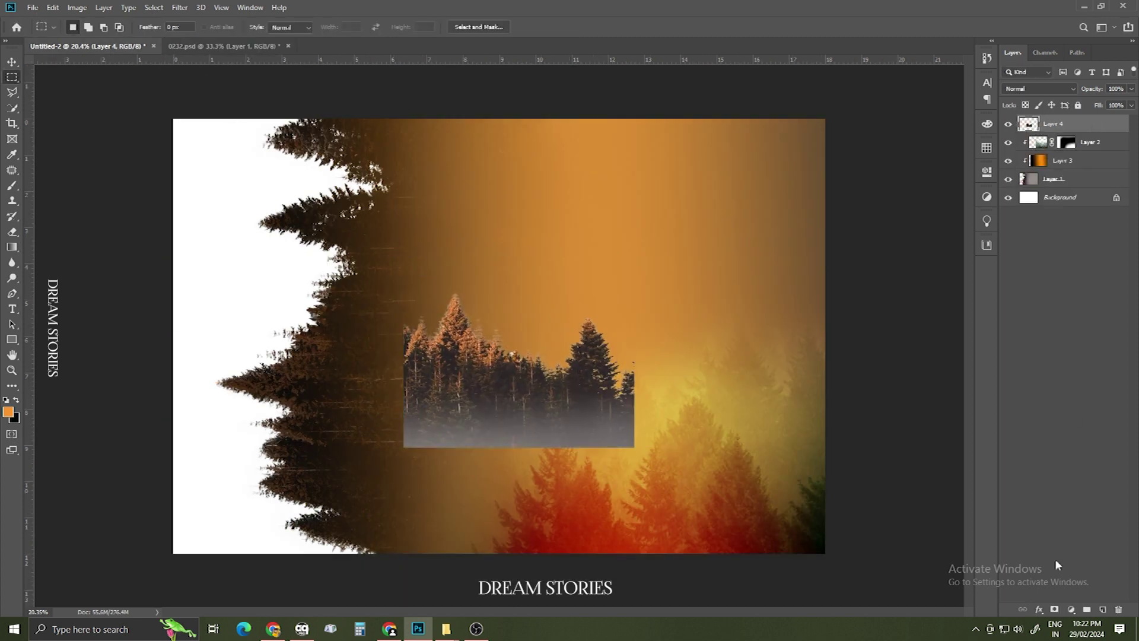
# - Add a mask to the pasted trees, fade out their lower part with a soft black brush, and set the blend mode to Luminosity
pyautogui.click(1054, 610)
pyautogui.press('b')
pyautogui.moveTo(747, 394)
pyautogui.mouseDown()
pyautogui.moveTo(431, 477)
pyautogui.moveTo(326, 365)
pyautogui.moveTo(349, 400)
pyautogui.moveTo(658, 501)
pyautogui.moveTo(730, 356)
pyautogui.mouseUp()
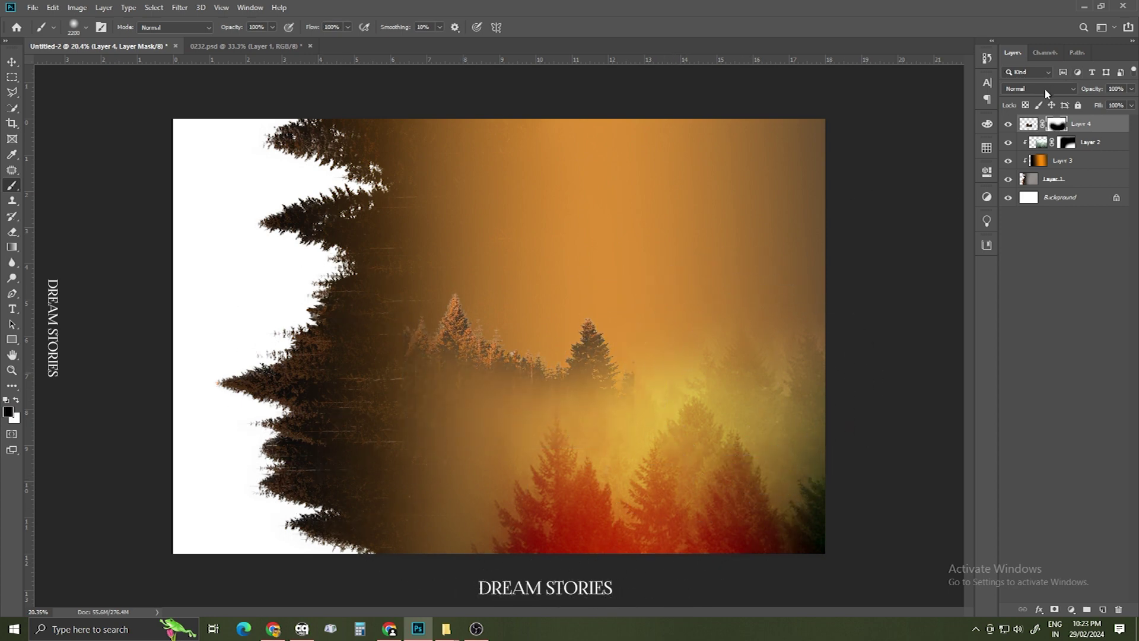
pyautogui.click(1049, 91)
pyautogui.click(1035, 374)
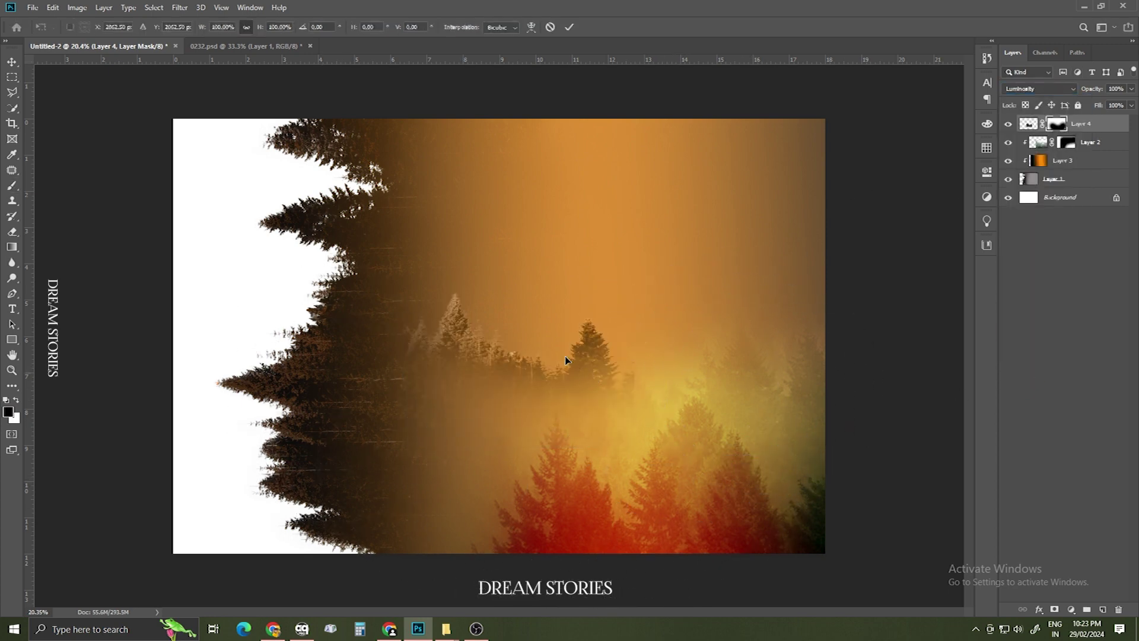
# - Scale the pasted trees to about 204%, place them over the lower part of the page, and clip the layer to the forest
pyautogui.hotkey('ctrl', 't')
pyautogui.moveTo(628, 382); pyautogui.dragTo(745, 300)
pyautogui.moveTo(607, 445); pyautogui.dragTo(700, 449)
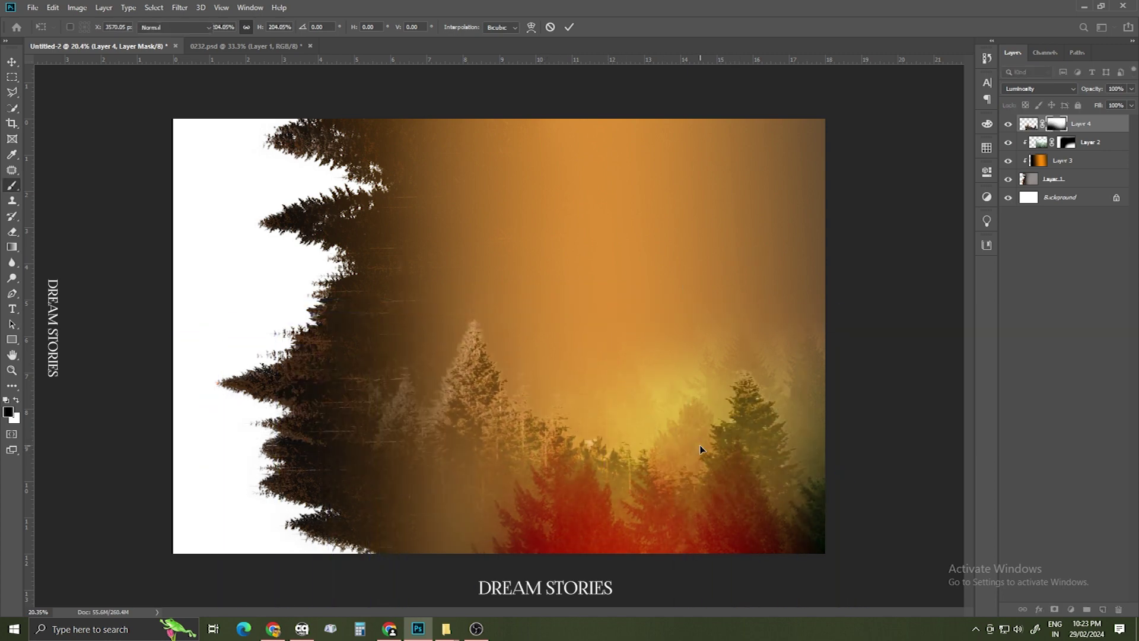
pyautogui.press('Return')
pyautogui.hotkey('ctrl', 'alt', 'g')
# - Try the clipped trees at the lower left, scaled to 126.57%, and delete their layer
pyautogui.hotkey('ctrl', 't')
pyautogui.moveTo(588, 430); pyautogui.dragTo(507, 422)
pyautogui.moveTo(758, 301); pyautogui.dragTo(691, 349)
pyautogui.moveTo(547, 427); pyautogui.dragTo(325, 400)
pyautogui.moveTo(459, 330); pyautogui.dragTo(587, 240)
pyautogui.moveTo(420, 391)
pyautogui.mouseDown()
pyautogui.moveTo(443, 457)
pyautogui.moveTo(428, 461)
pyautogui.moveTo(435, 448)
pyautogui.mouseUp()
pyautogui.press('Return')
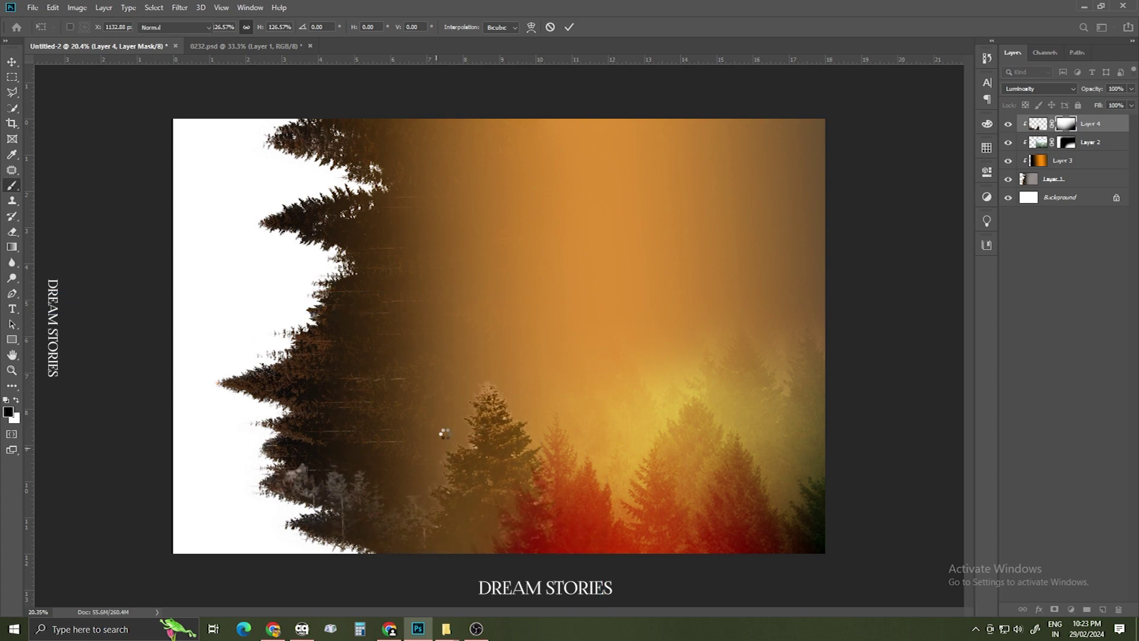
pyautogui.press('Delete')
# - Open the trees picture from the DOBUL EXPO DATA folder as its own document in Photoshop
pyautogui.moveTo(445, 631)
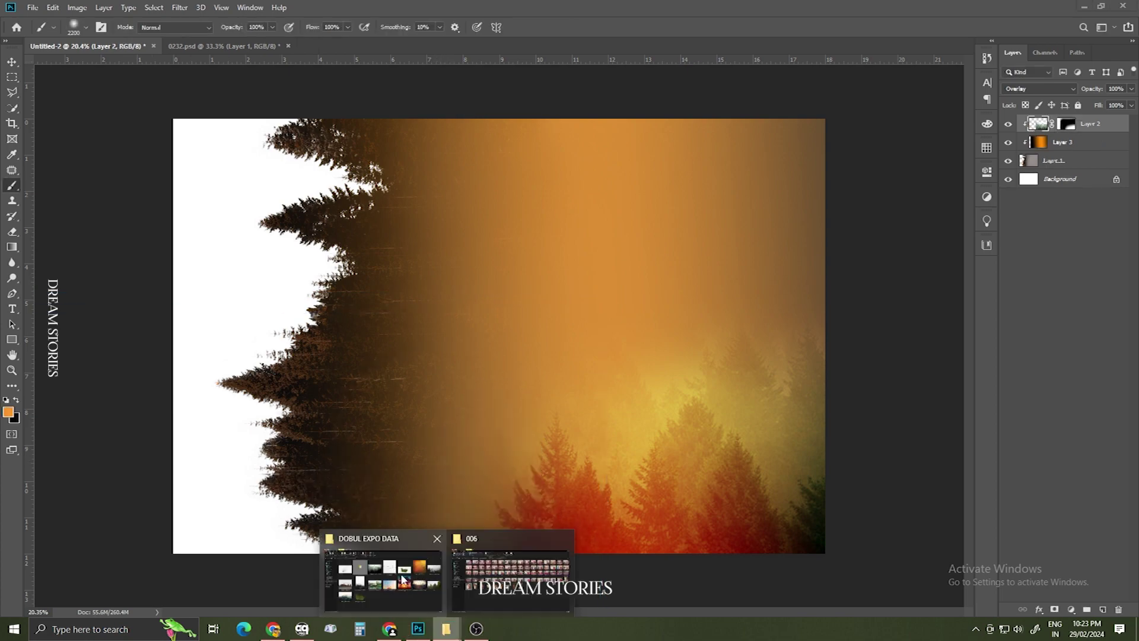
pyautogui.click(410, 578)
pyautogui.click(1044, 387)
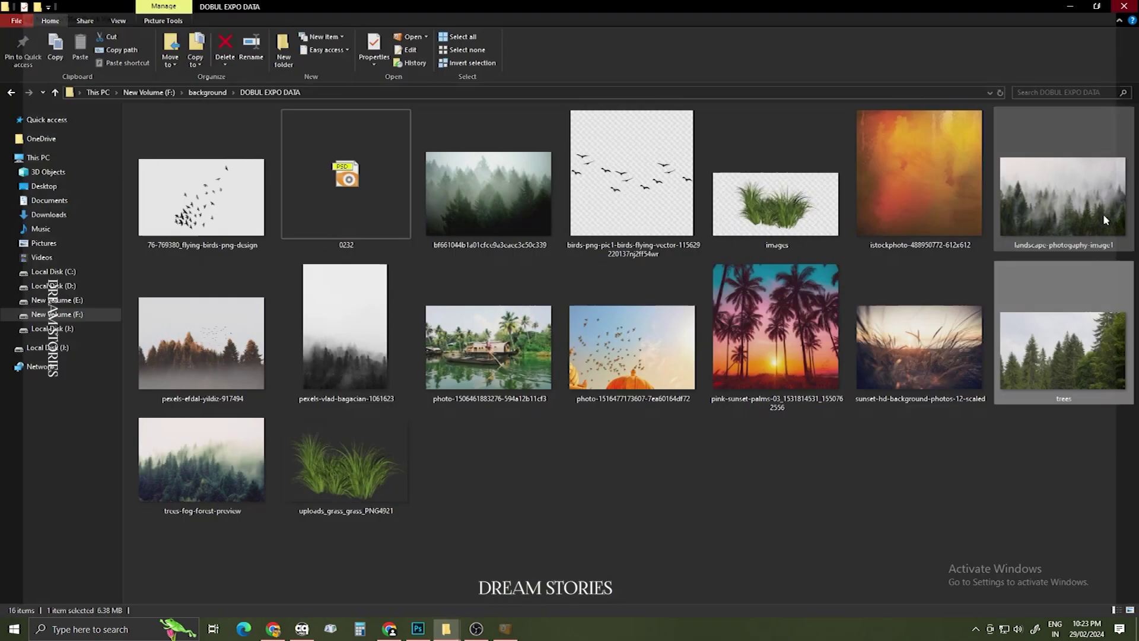
pyautogui.moveTo(1059, 347)
pyautogui.mouseDown()
pyautogui.moveTo(1033, 418)
pyautogui.moveTo(470, 560)
pyautogui.moveTo(418, 619)
pyautogui.moveTo(546, 554)
pyautogui.moveTo(1097, 410)
pyautogui.mouseUp()
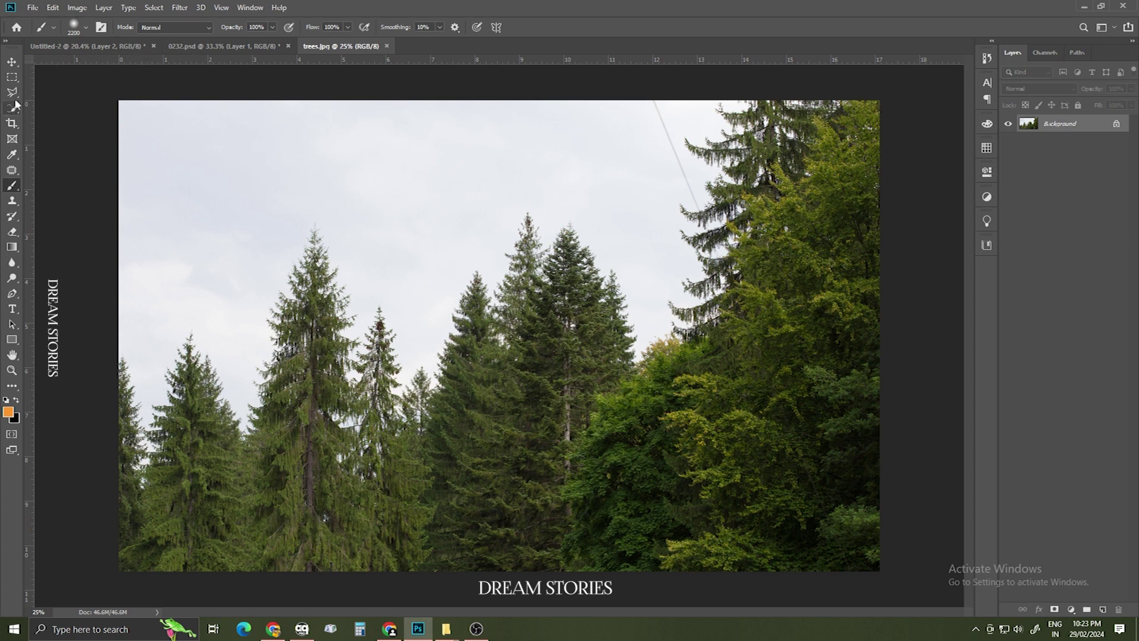
# - Try to isolate the conifers in trees.jpg with a rectangular marquee, Select Subject and the Quick Selection tool, and clear the selection
pyautogui.press('m')
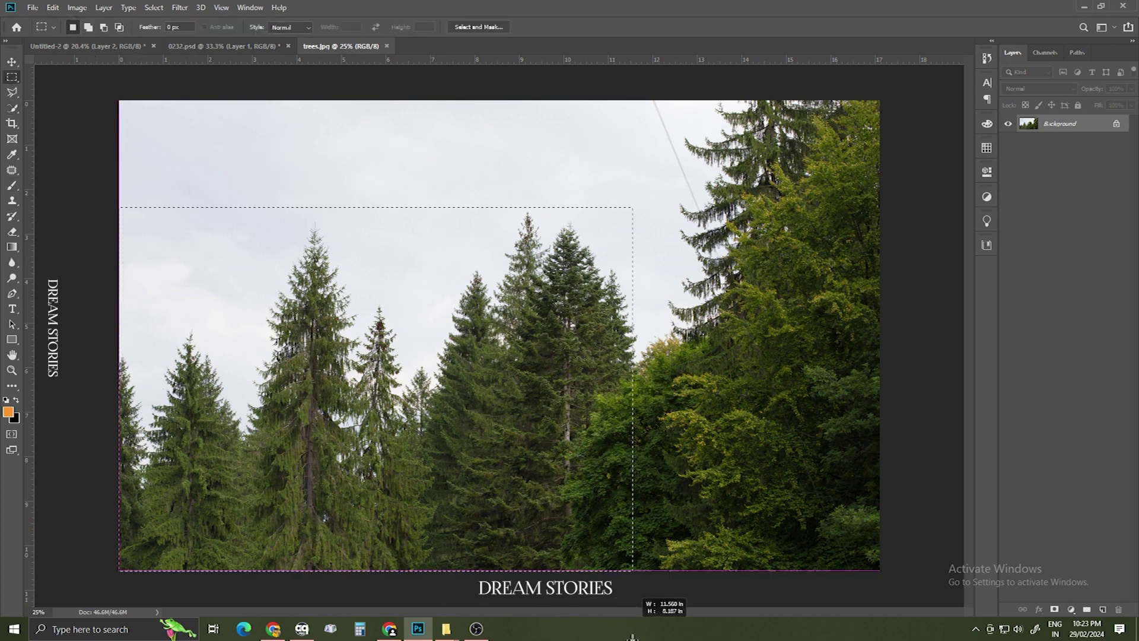
pyautogui.moveTo(633, 636); pyautogui.dragTo(633, 634)
pyautogui.click(126, 194)
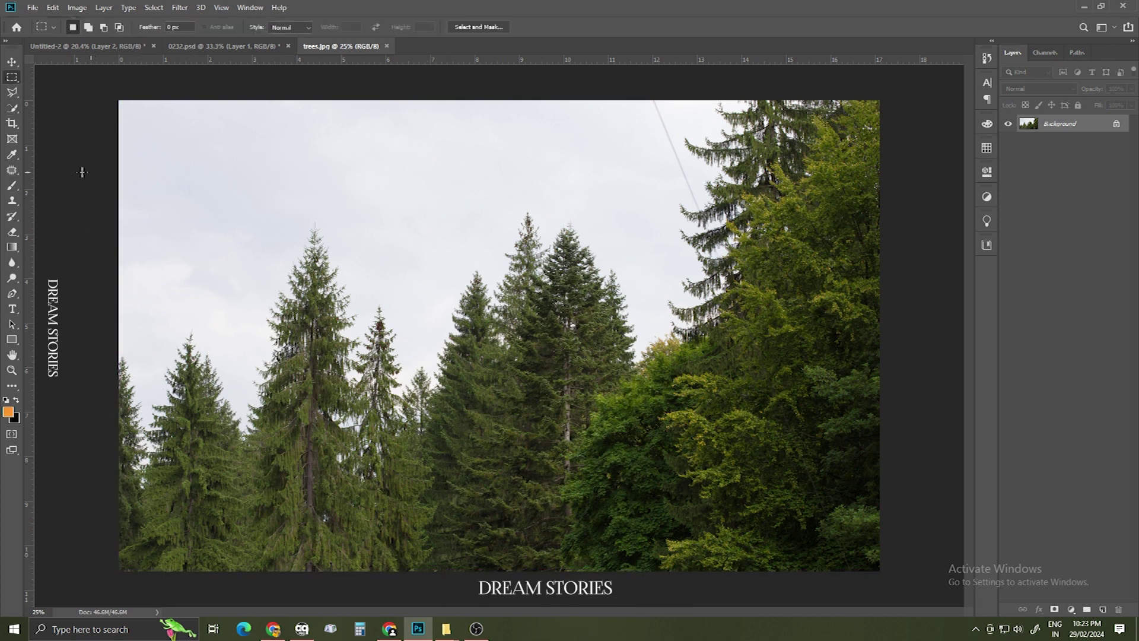
pyautogui.click(11, 110)
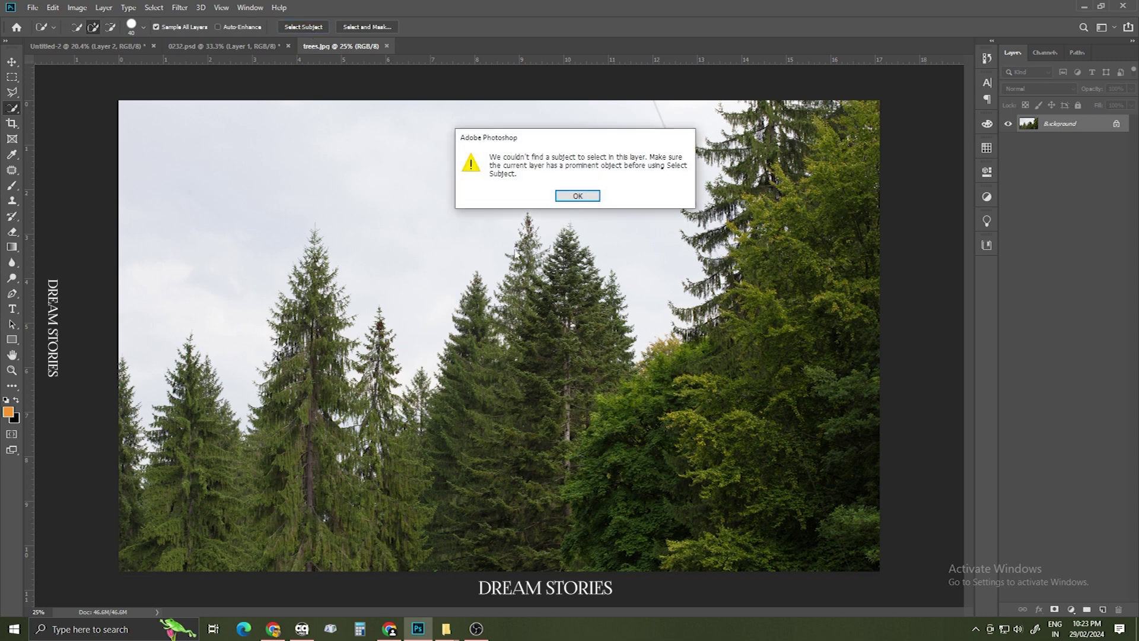
pyautogui.click(564, 199)
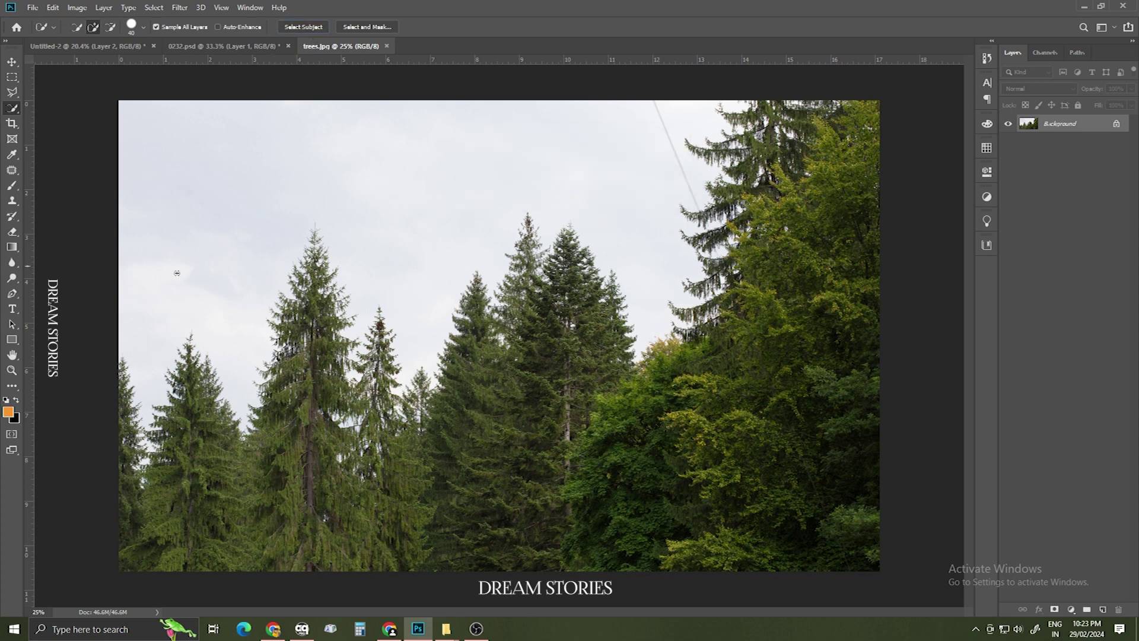
pyautogui.moveTo(492, 283); pyautogui.dragTo(653, 354)
pyautogui.moveTo(574, 273); pyautogui.dragTo(648, 479)
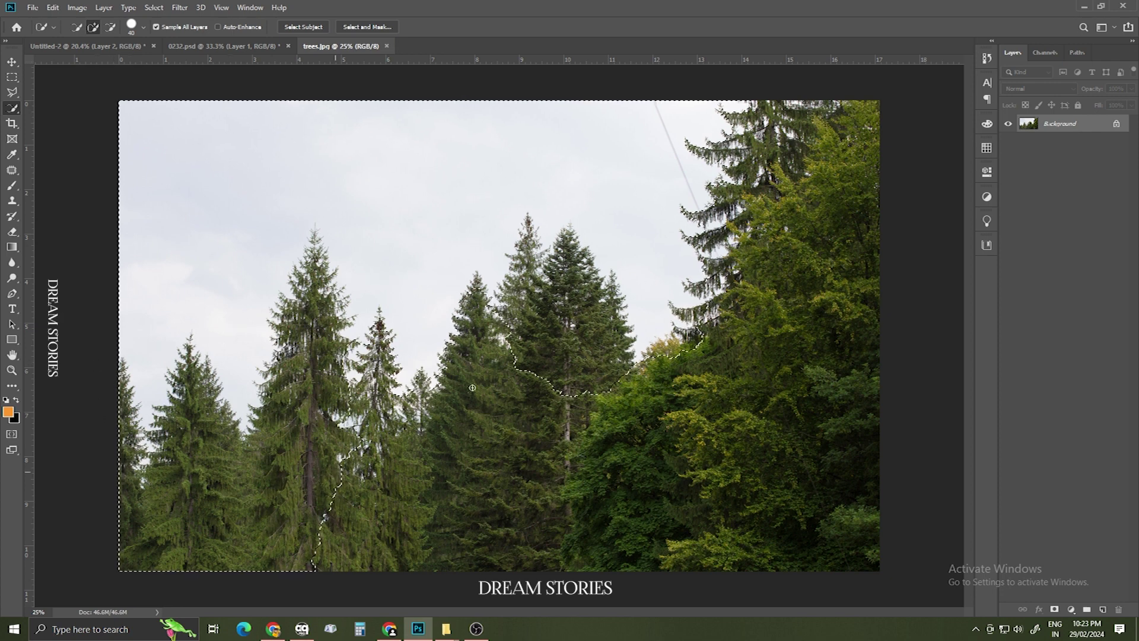
pyautogui.hotkey('ctrl', 'd')
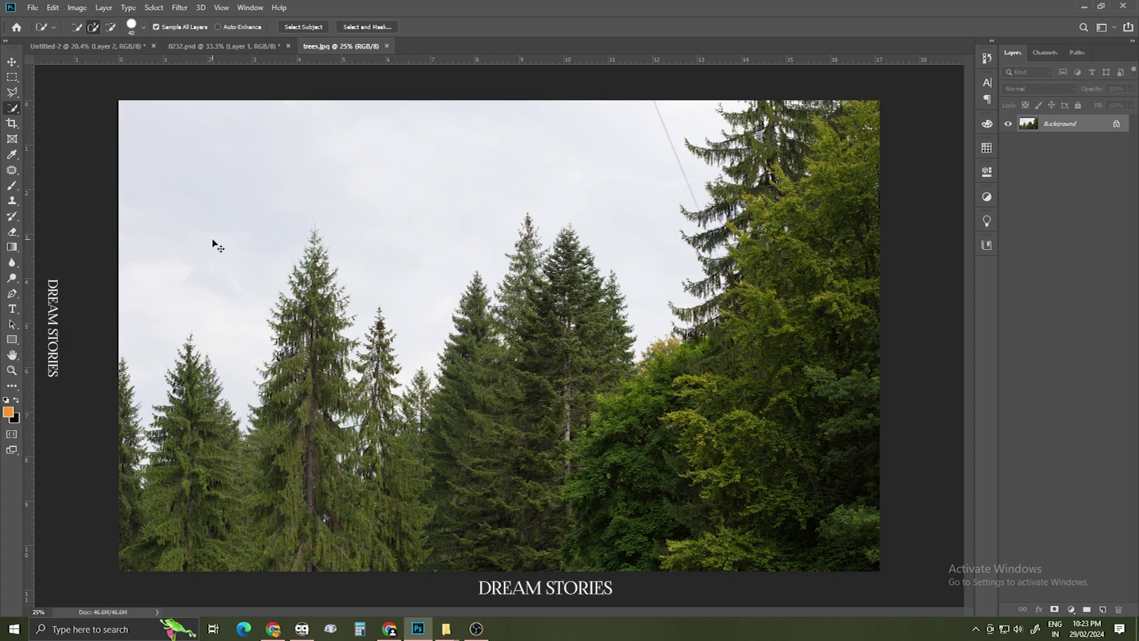
# - Cut the whole trees.jpg picture, paste it into Untitled-2 as a new layer, and place it against the page's lower right corner
pyautogui.hotkey('ctrl', 'BackSpace')
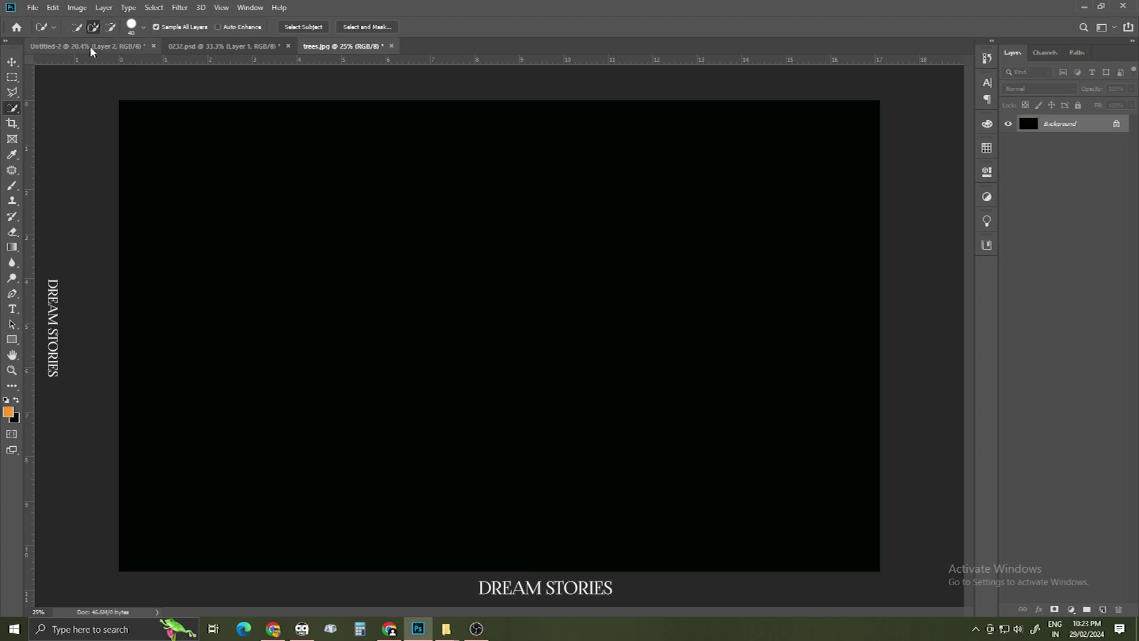
pyautogui.click(90, 45)
pyautogui.press('v')
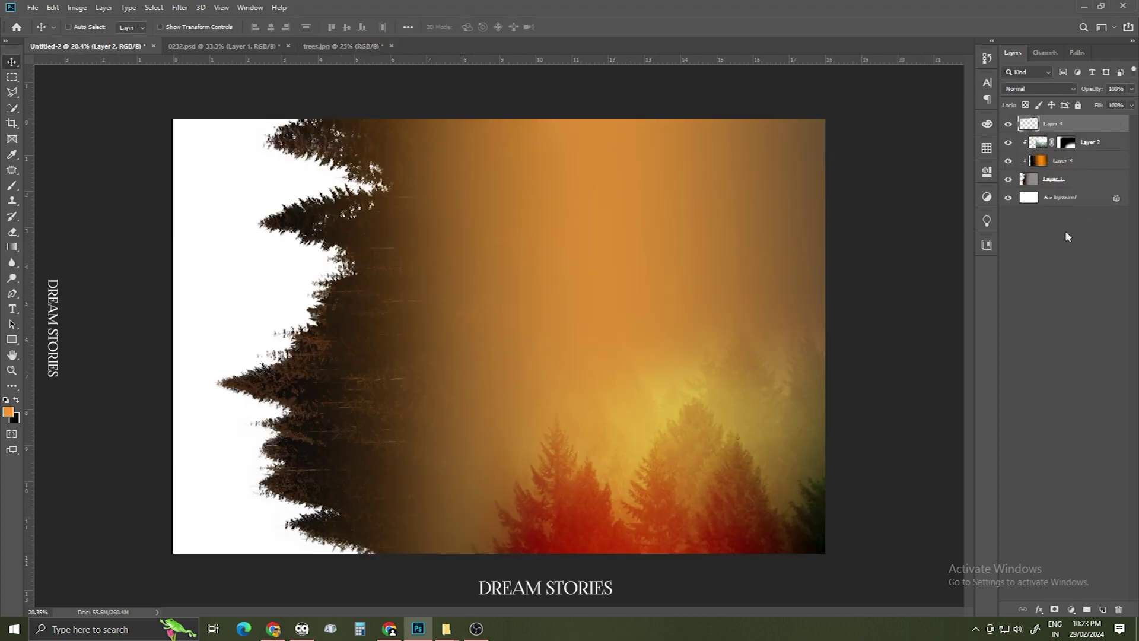
pyautogui.hotkey('ctrl', 't')
pyautogui.moveTo(619, 316); pyautogui.dragTo(723, 344)
pyautogui.press('Return')
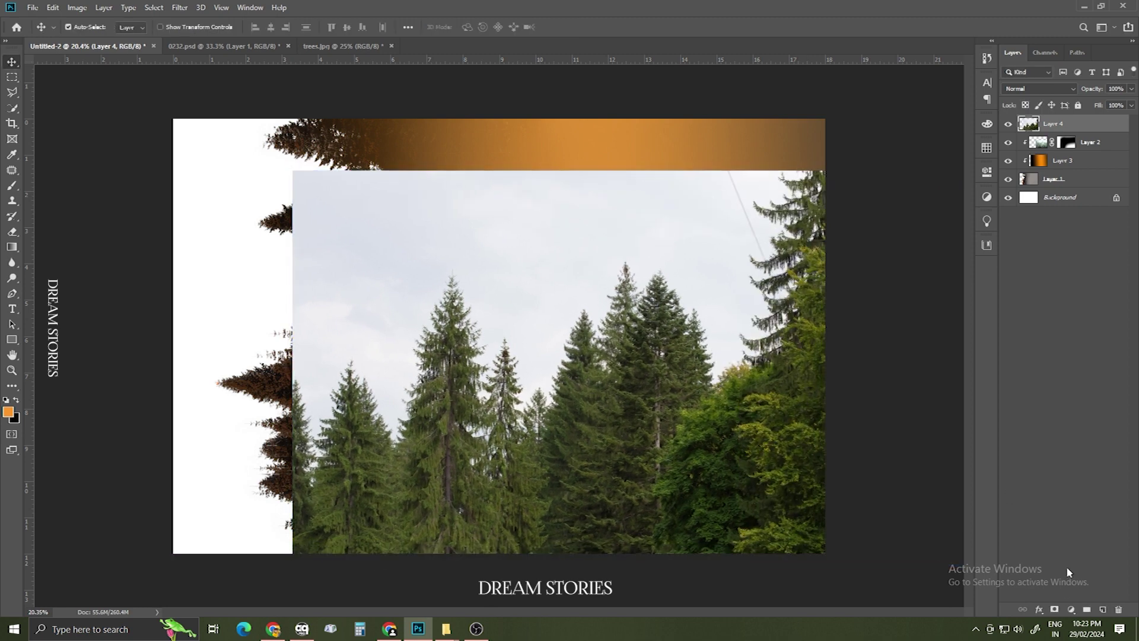
# - Add a mask to the pasted picture, softly brush out its upper and right parts in black, and lower its opacity to 34%
pyautogui.click(1054, 609)
pyautogui.press('b')
pyautogui.press('d')
pyautogui.press('x')
pyautogui.moveTo(364, 132)
pyautogui.mouseDown()
pyautogui.moveTo(165, 559)
pyautogui.moveTo(636, 133)
pyautogui.moveTo(808, 229)
pyautogui.moveTo(799, 404)
pyautogui.moveTo(813, 249)
pyautogui.moveTo(694, 569)
pyautogui.moveTo(632, 356)
pyautogui.mouseUp()
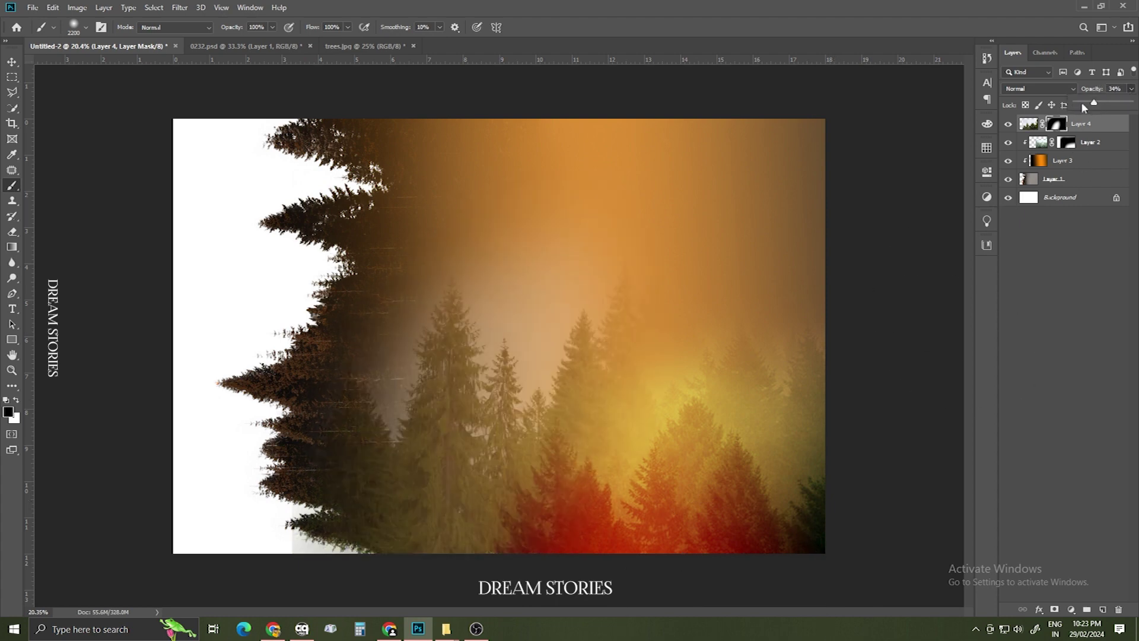
# - Set the masked trees layer to Luminosity blending, scale it to about 84%, and reposition it along the page's lower edge
pyautogui.click(1039, 89)
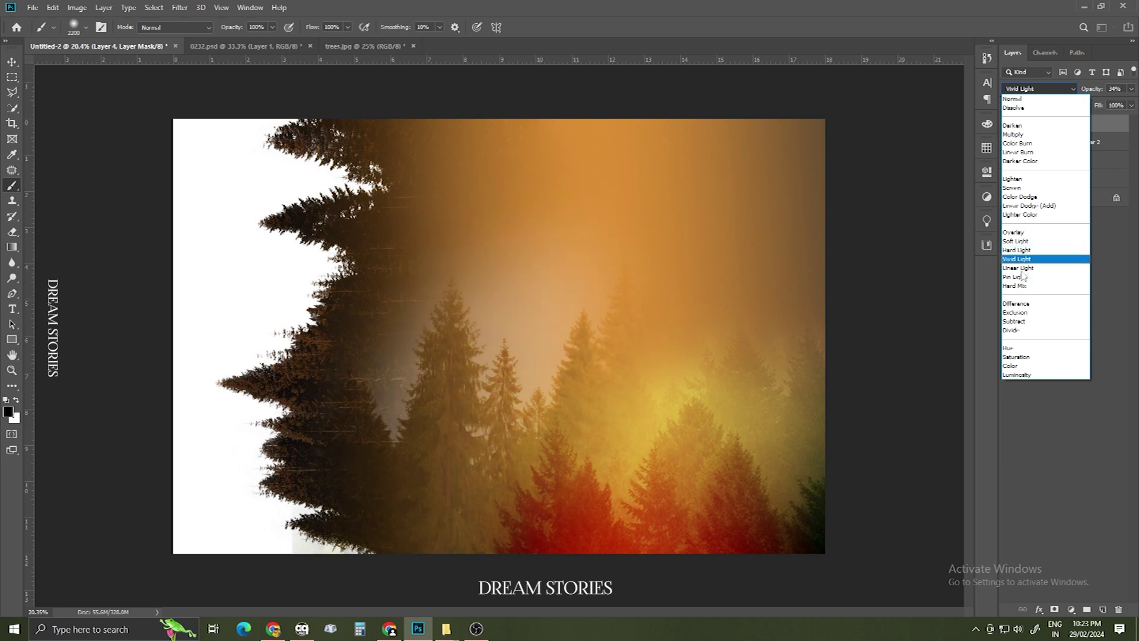
pyautogui.click(1016, 375)
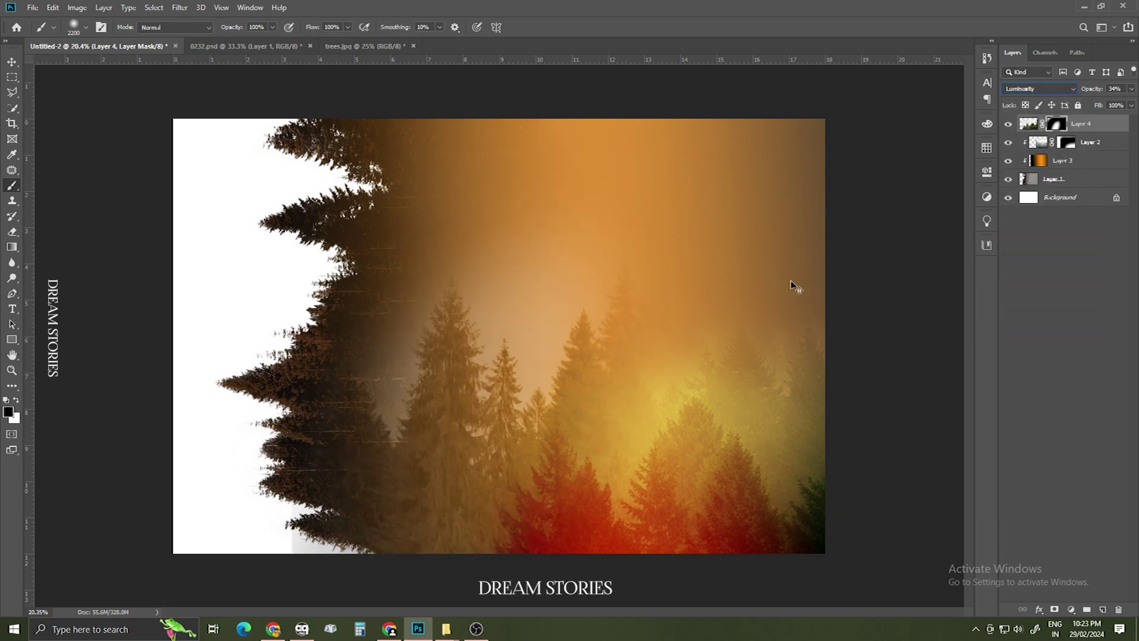
pyautogui.hotkey('ctrl', 't')
pyautogui.moveTo(488, 394); pyautogui.dragTo(458, 426)
pyautogui.moveTo(872, 206); pyautogui.dragTo(827, 224)
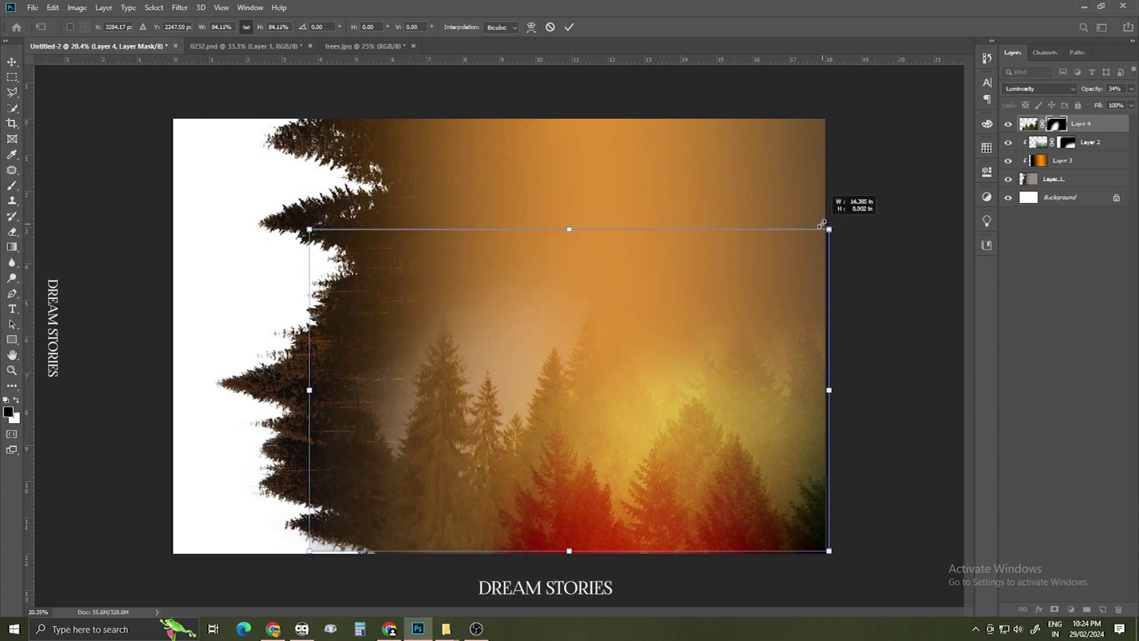
pyautogui.moveTo(620, 363); pyautogui.dragTo(604, 369)
pyautogui.press('Return')
# - Apply the masked trees layer's transform at about 84% scale, placed against the page's lower right corner
pyautogui.moveTo(513, 361); pyautogui.dragTo(539, 341)
pyautogui.rightClick(544, 347)
pyautogui.click(558, 353)
pyautogui.moveTo(585, 371); pyautogui.dragTo(605, 392)
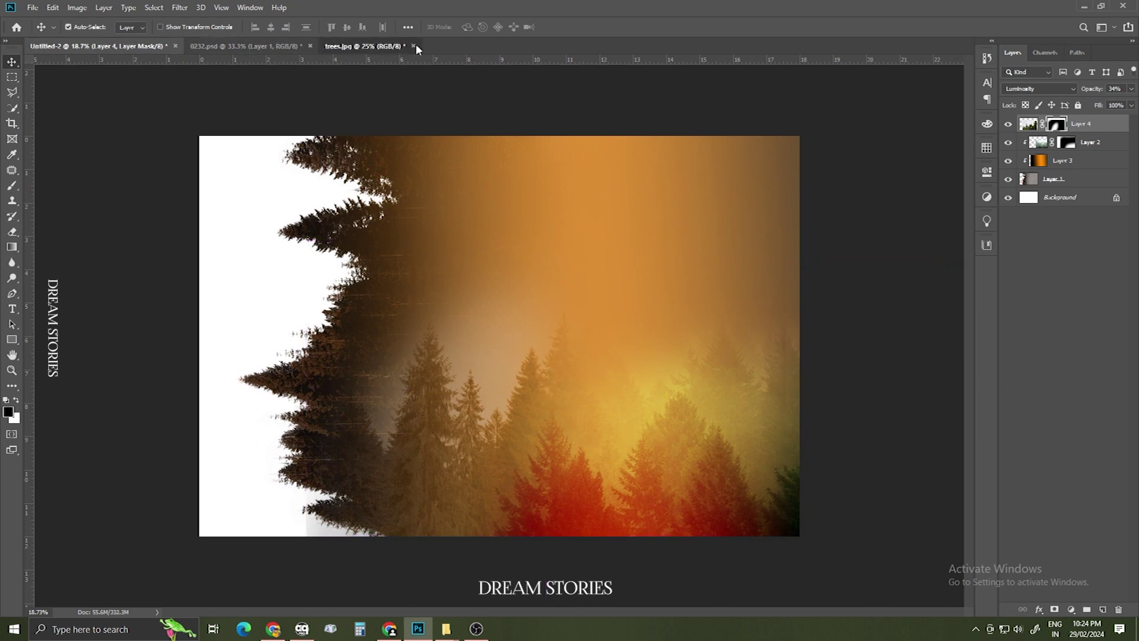
# - Close trees.jpg and 0232.psd without saving their changes
pyautogui.click(413, 46)
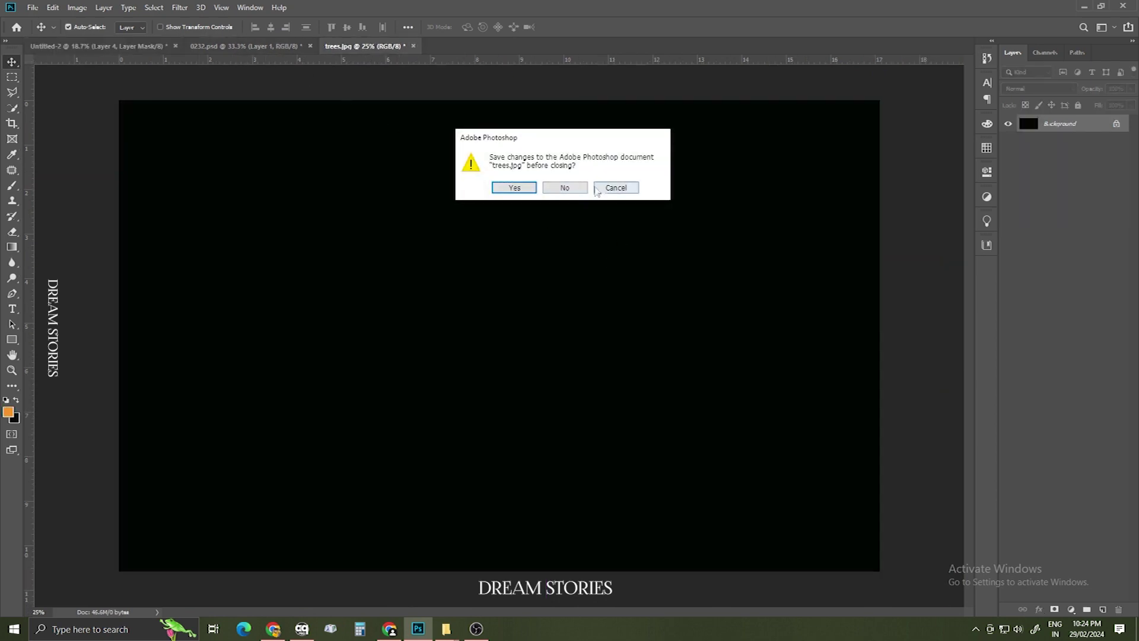
pyautogui.click(565, 187)
pyautogui.click(300, 50)
pyautogui.click(310, 46)
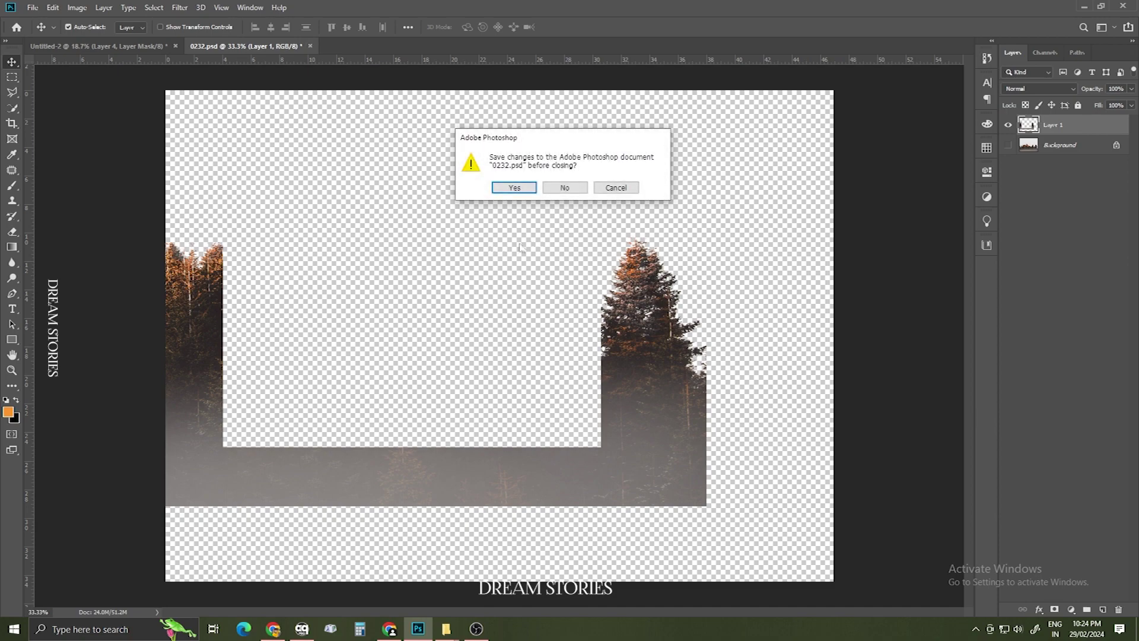
pyautogui.click(565, 187)
# - Browse the 006 wedding photo folder for a couple portrait and preview RS_01376
pyautogui.moveTo(450, 632)
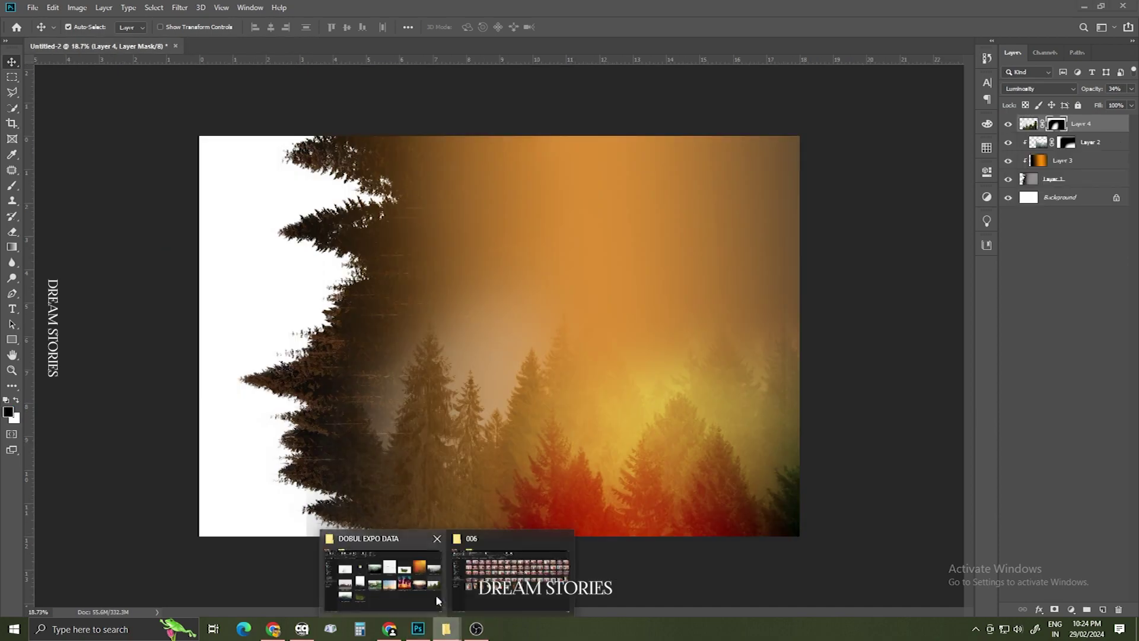
pyautogui.click(516, 577)
pyautogui.keyDown('ctrl'); pyautogui.scroll(4, 529, 476); pyautogui.keyUp('ctrl')
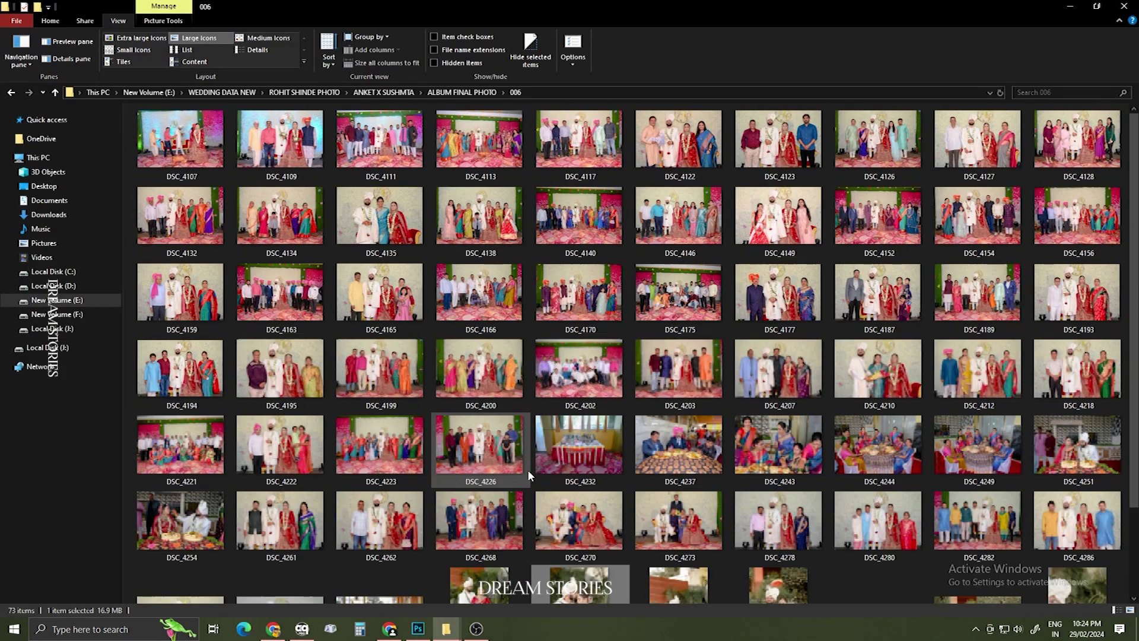
pyautogui.scroll(5, 518, 476)
pyautogui.scroll(-5, 341, 509)
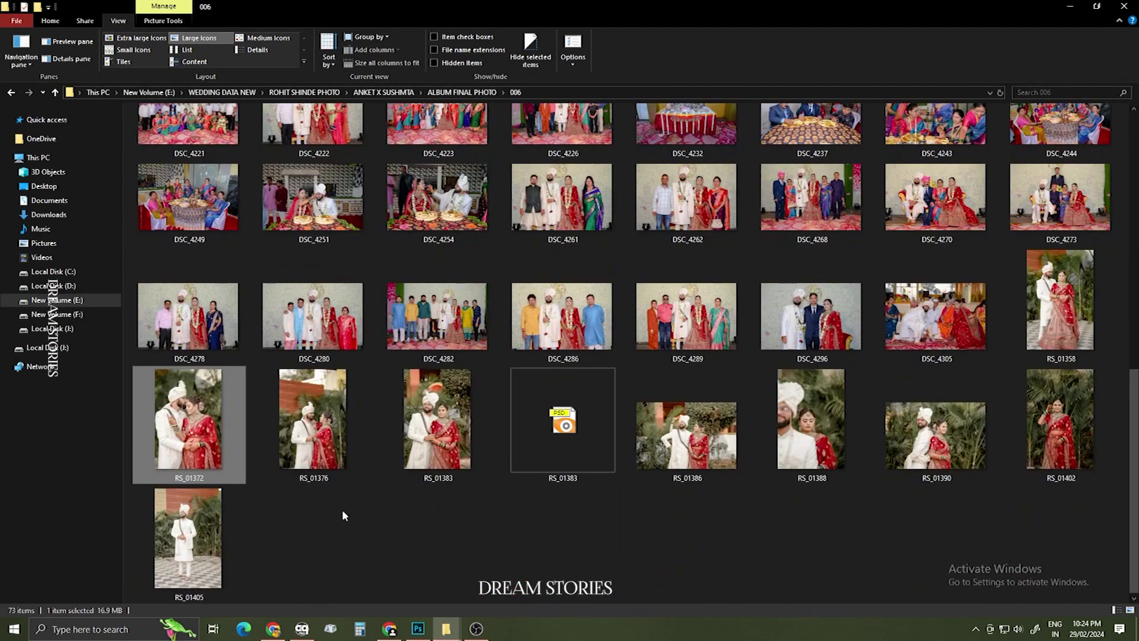
pyautogui.click(309, 429)
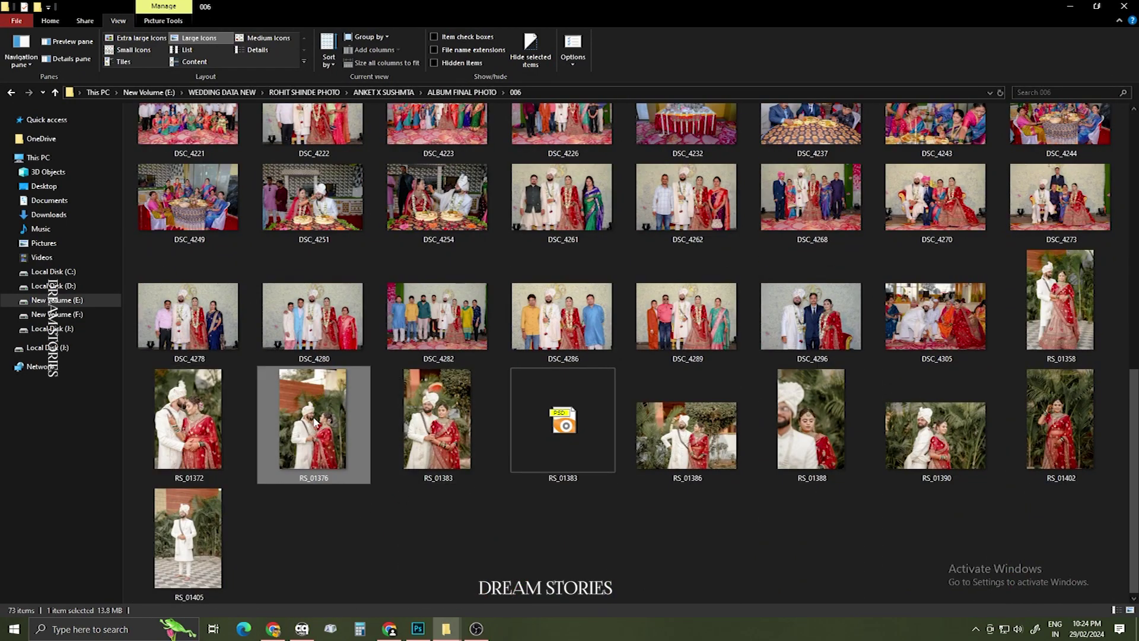
pyautogui.moveTo(189, 457); pyautogui.dragTo(360, 522)
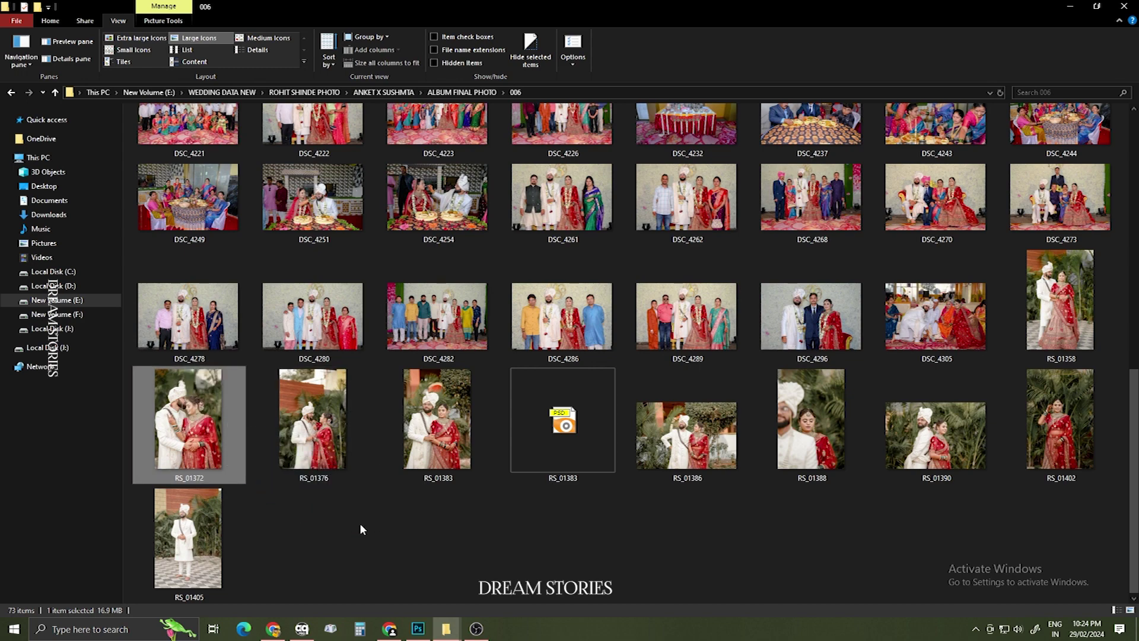
pyautogui.doubleClick(309, 433)
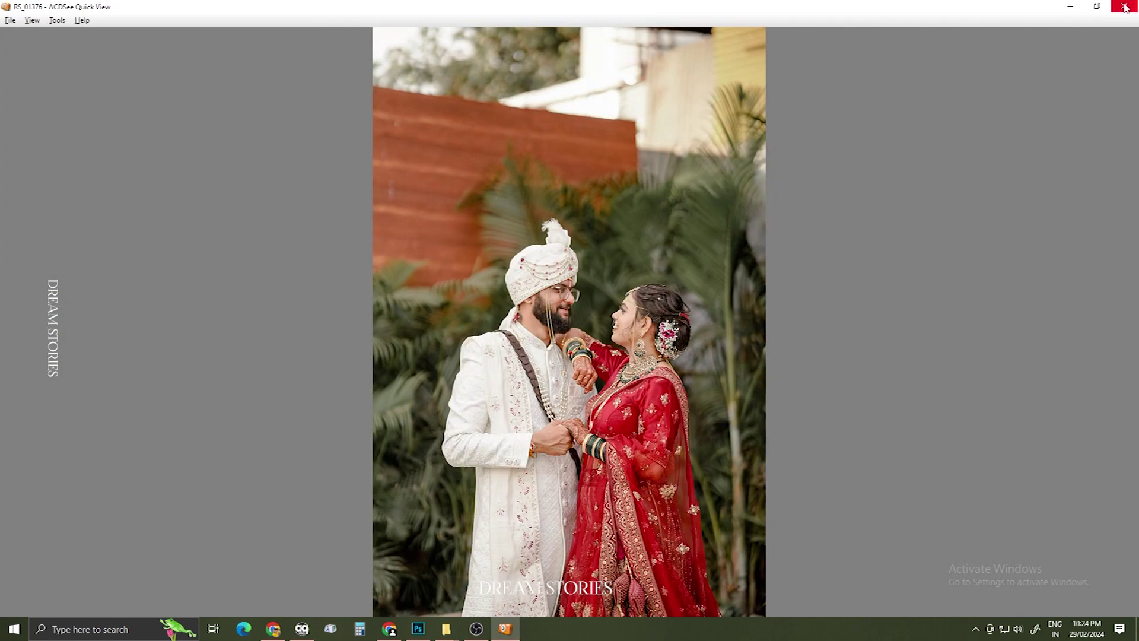
pyautogui.click(1124, 6)
# - Open RS_01376.jpg in Photoshop, cut the whole picture, and paste it into Untitled-2 as a new layer
pyautogui.moveTo(323, 422); pyautogui.dragTo(928, 400)
pyautogui.hotkey('ctrl', 'BackSpace')
pyautogui.hotkey('ctrl', 'd')
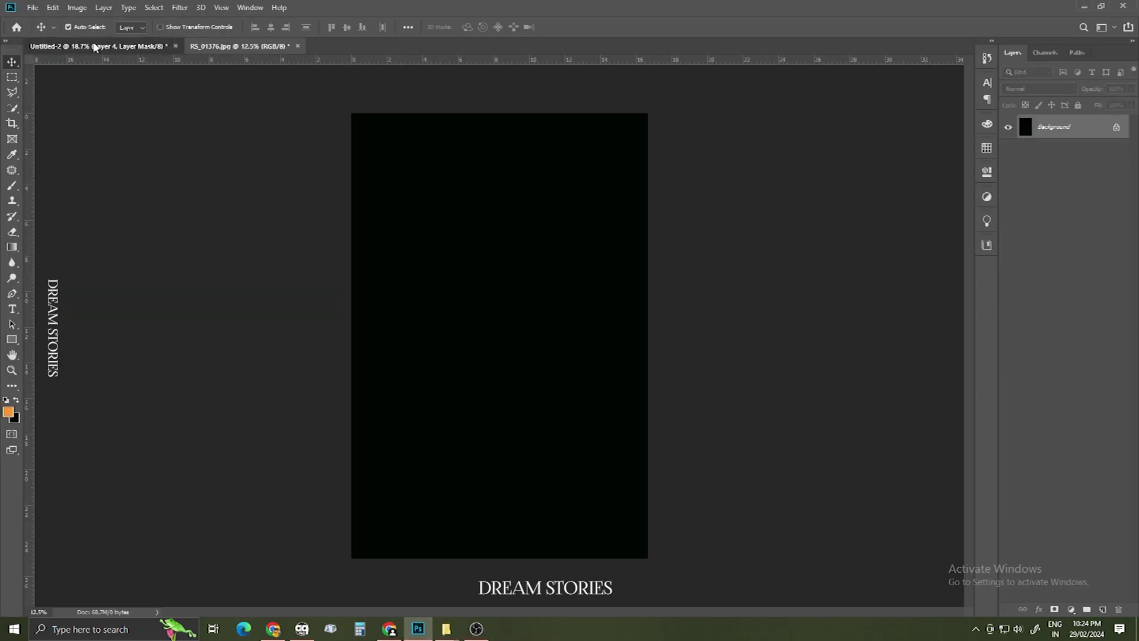
pyautogui.click(95, 47)
pyautogui.hotkey('ctrl', 'v')
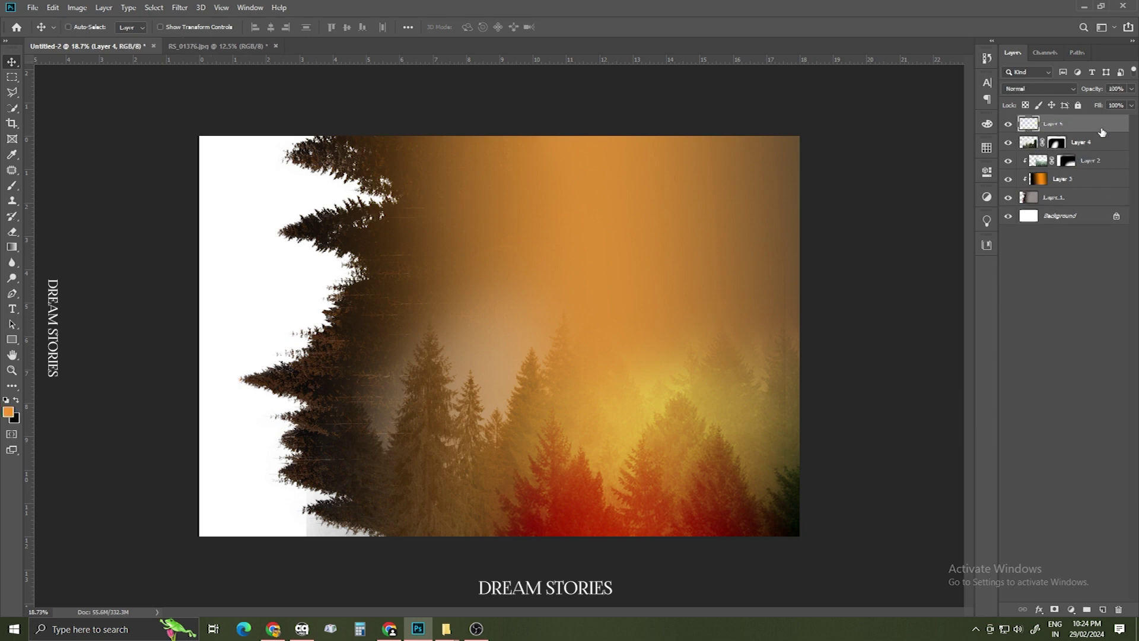
# - Position the pasted couple photo over the orange area and move its layer between Layer 2 and Layer 3
pyautogui.hotkey('ctrl', 'alt', 'g')
pyautogui.hotkey('ctrl', 't')
pyautogui.moveTo(560, 420); pyautogui.dragTo(585, 205)
pyautogui.press('Return')
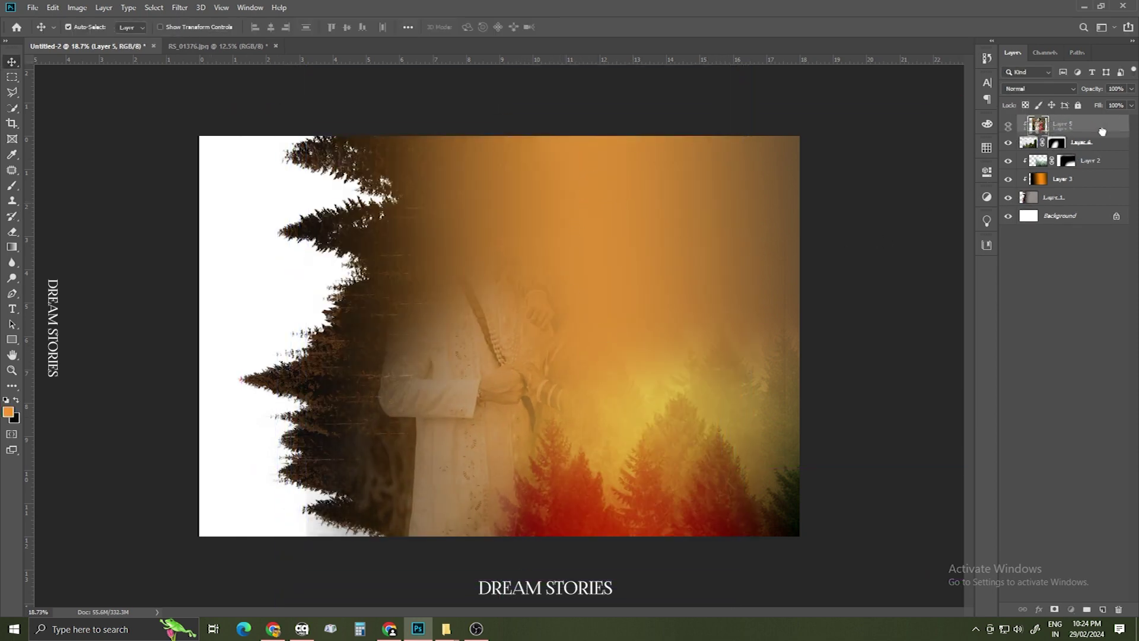
pyautogui.moveTo(1100, 162); pyautogui.dragTo(1101, 168)
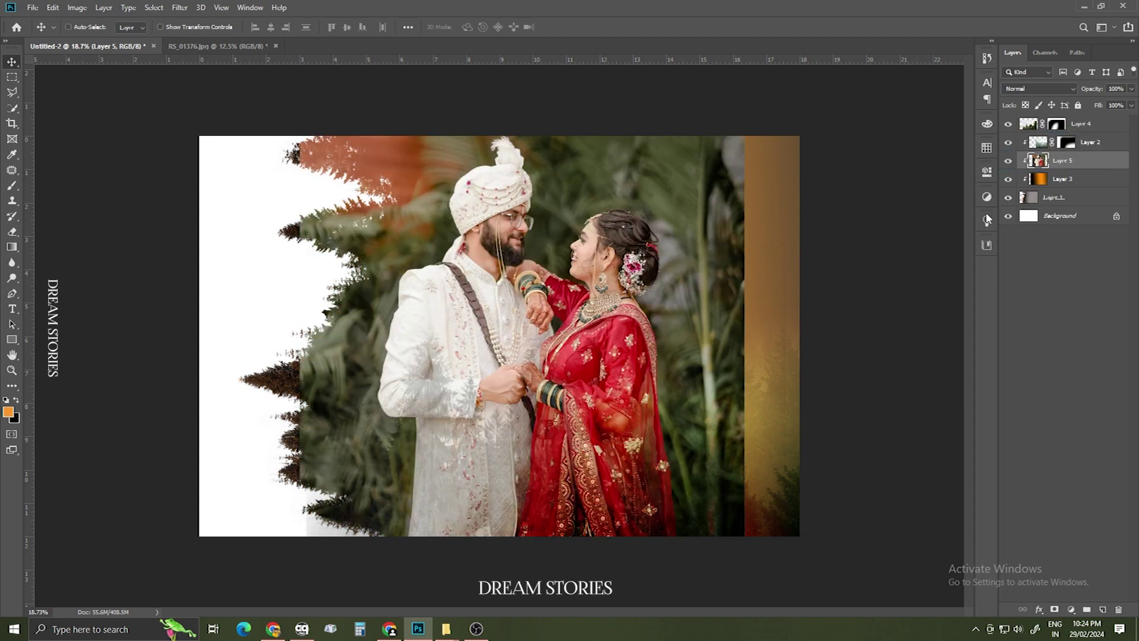
# - Clip the couple photo to the forest shape and enlarge it slightly across the page's orange area
pyautogui.hotkey('ctrl', 'alt', 'g')
pyautogui.hotkey('ctrl', 't')
pyautogui.press('Return')
pyautogui.hotkey('ctrl', 'alt', 'g')
pyautogui.hotkey('ctrl', 't')
pyautogui.moveTo(743, 246); pyautogui.dragTo(765, 284)
pyautogui.press('Return')
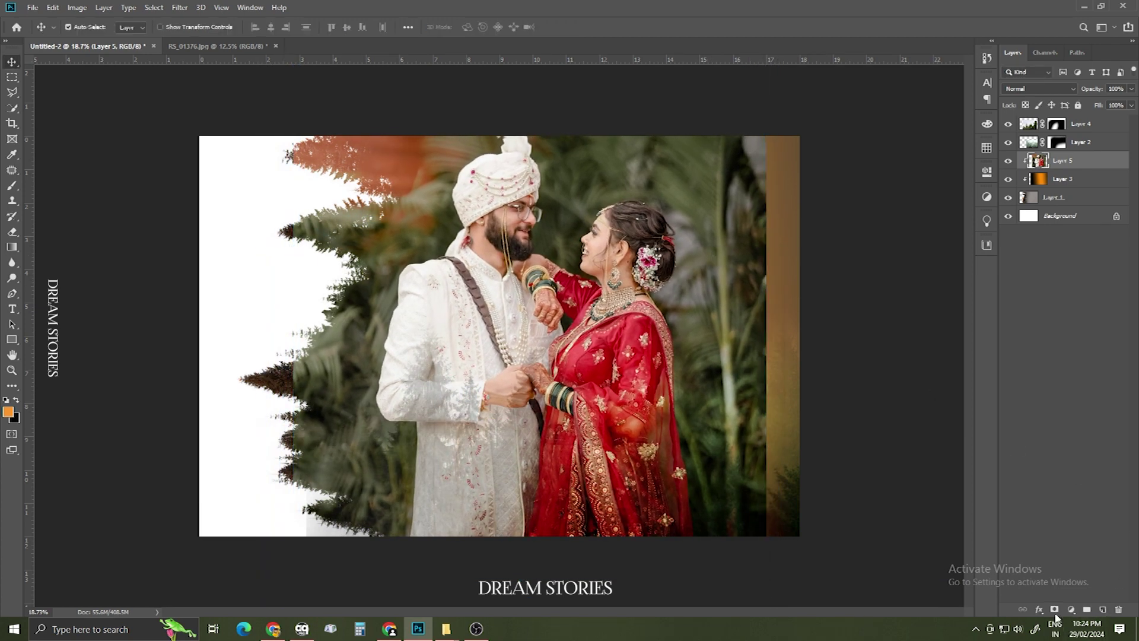
# - Add a mask to the couple photo, softly brush out its outer edges in black at size 2200, and shift it slightly right
pyautogui.press('b')
pyautogui.moveTo(793, 102)
pyautogui.mouseDown()
pyautogui.moveTo(778, 546)
pyautogui.moveTo(778, 483)
pyautogui.moveTo(332, 449)
pyautogui.moveTo(198, 267)
pyautogui.moveTo(277, 83)
pyautogui.moveTo(178, 508)
pyautogui.mouseUp()
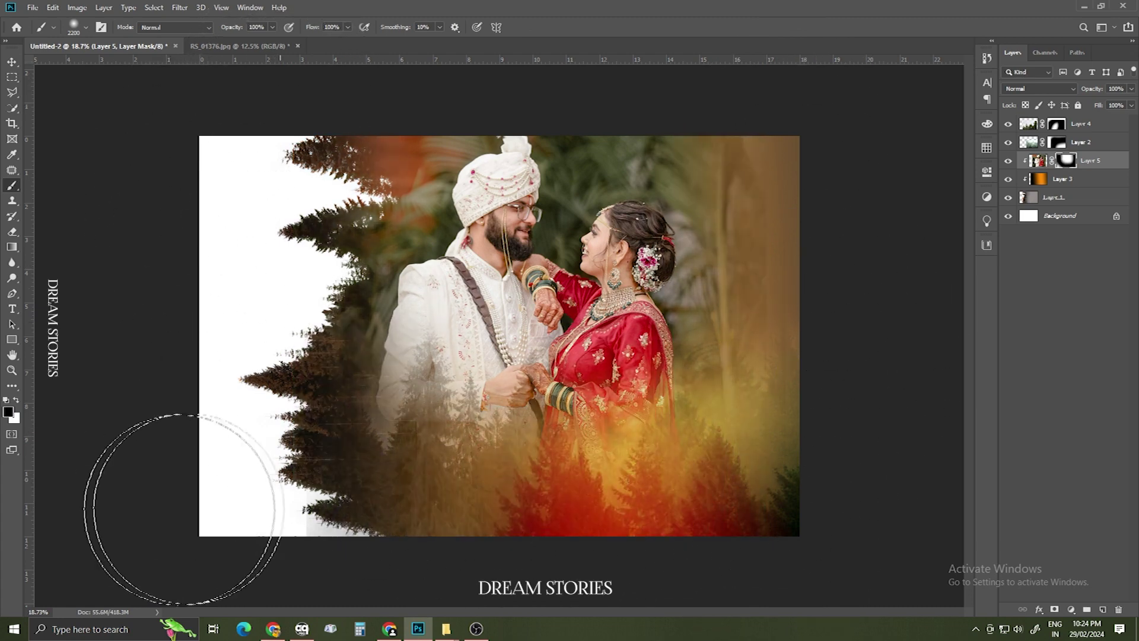
pyautogui.hotkey('ctrl', 't')
pyautogui.moveTo(753, 356); pyautogui.dragTo(766, 353)
pyautogui.press('Return')
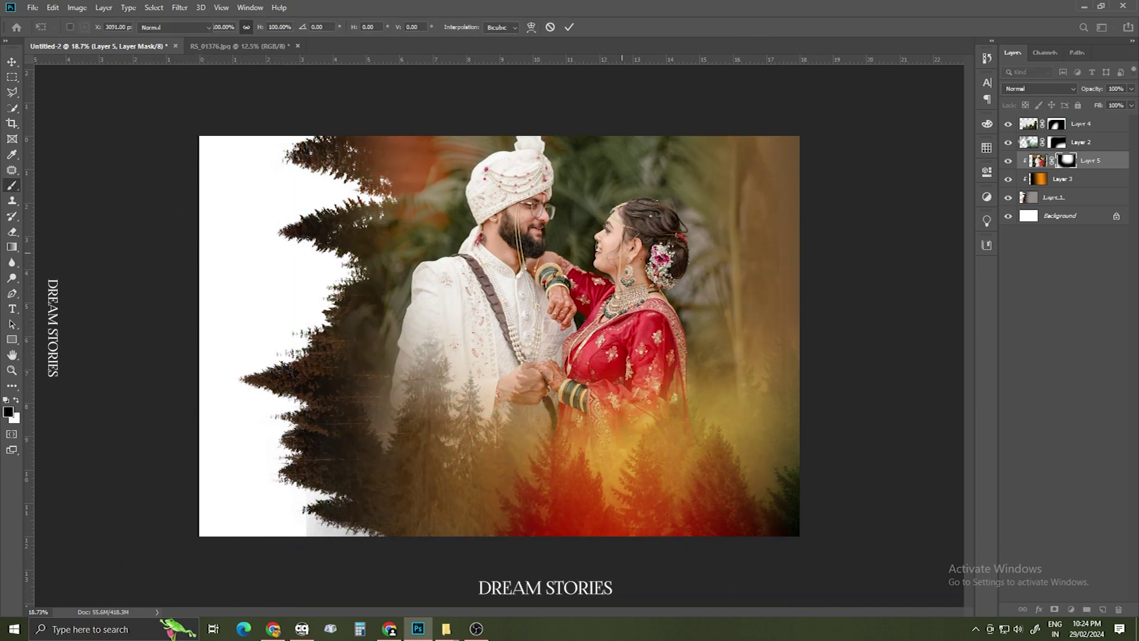
# - Set the couple photo layer to Screen blending at 90% opacity
pyautogui.click(1058, 88)
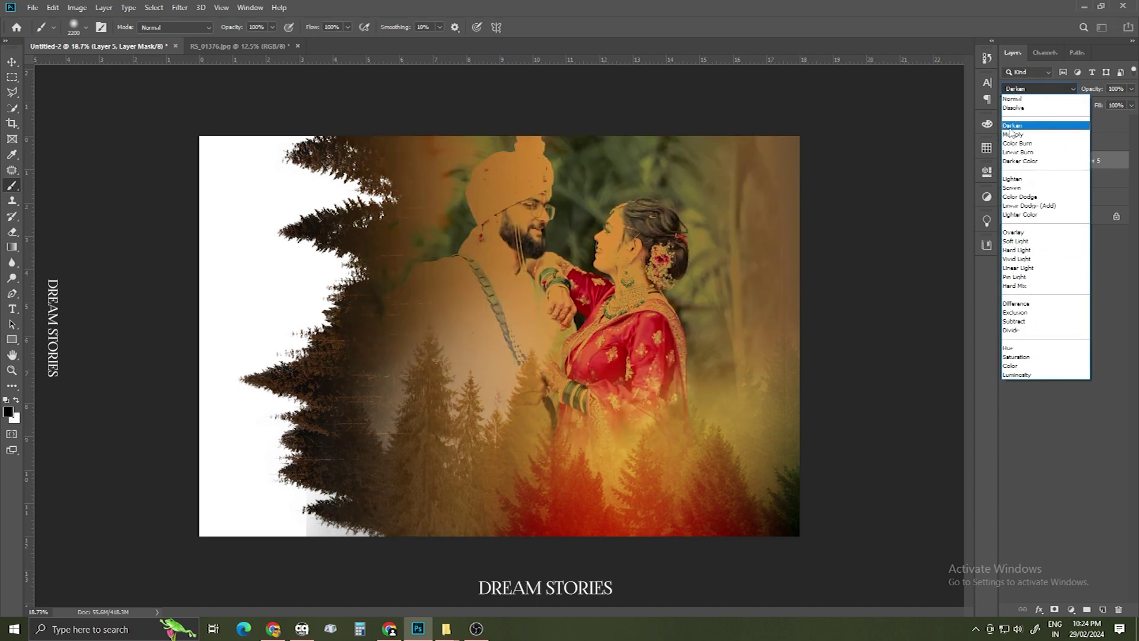
pyautogui.click(1017, 189)
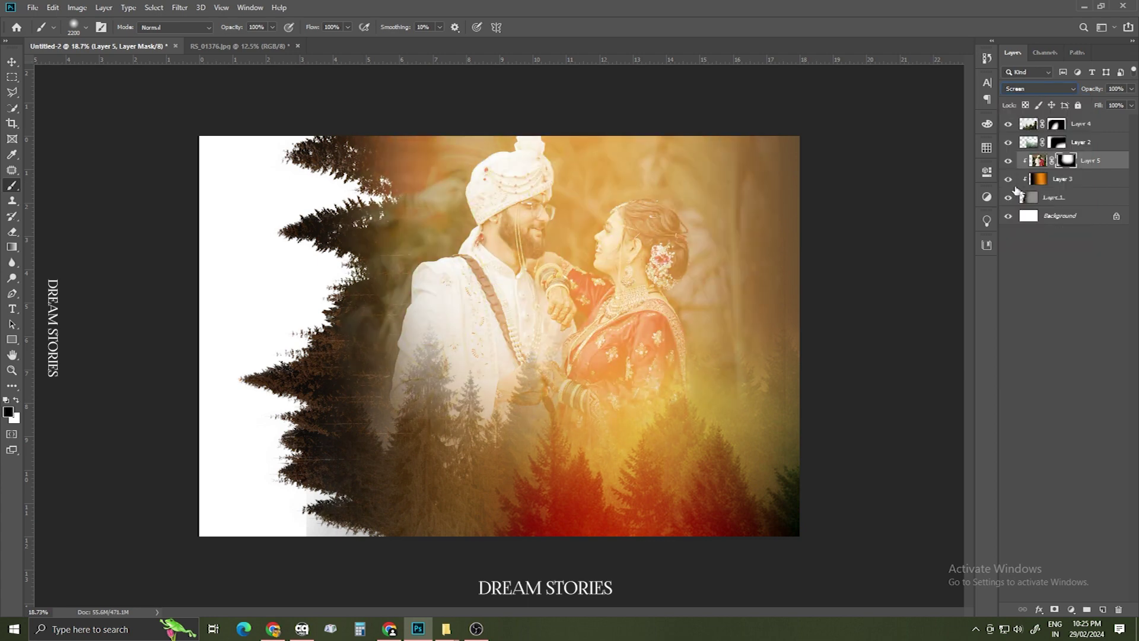
pyautogui.click(1111, 103)
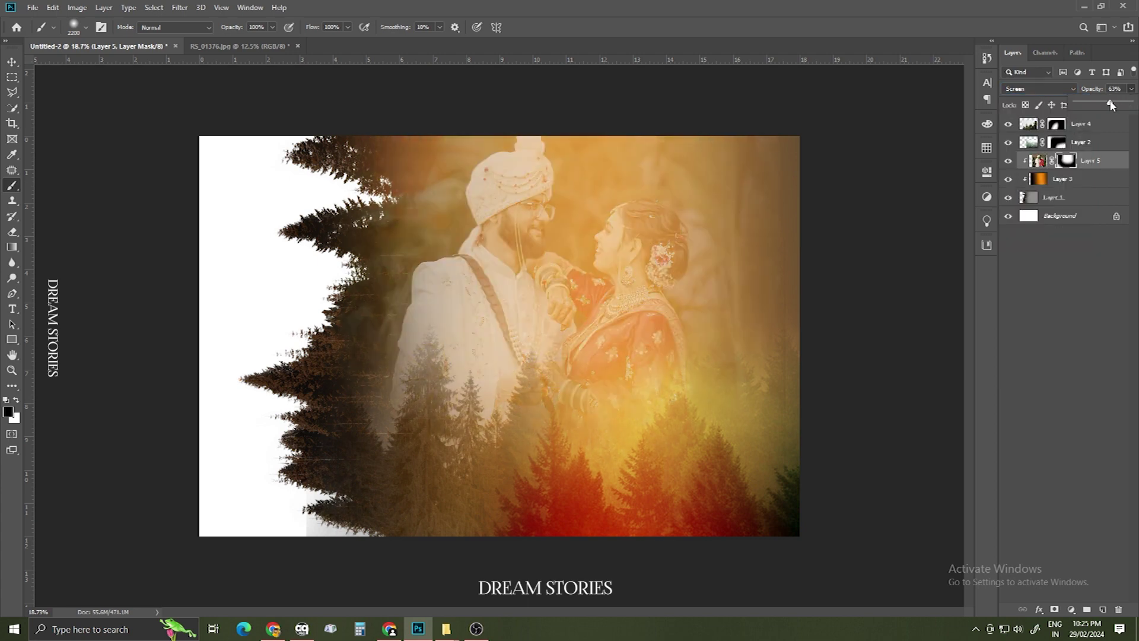
pyautogui.moveTo(1106, 105); pyautogui.dragTo(1120, 105)
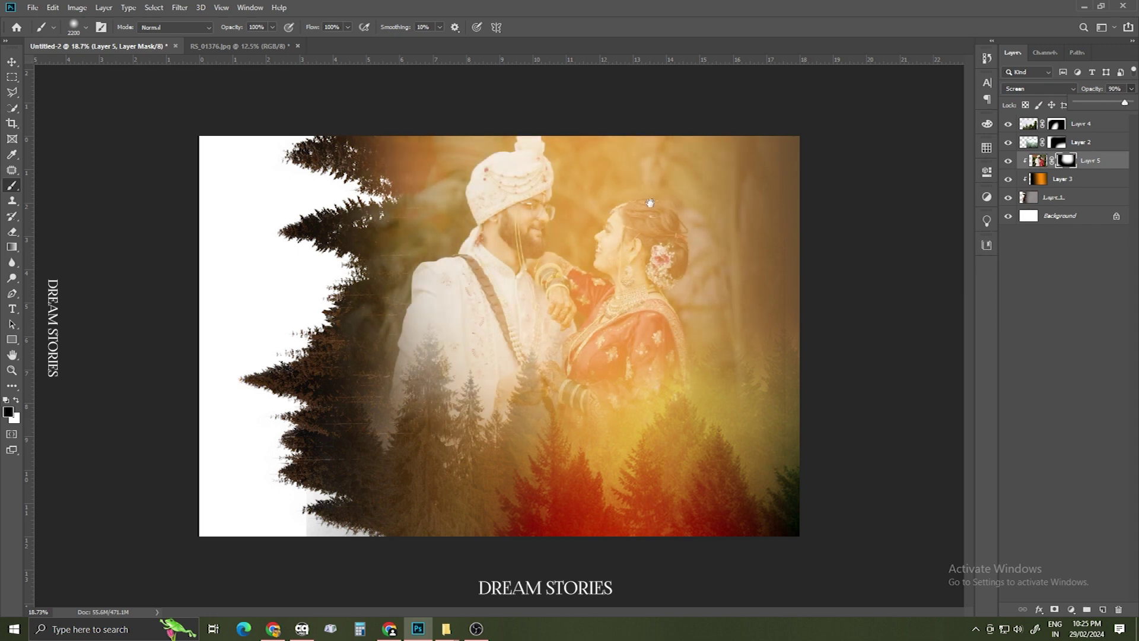
# - Clip both masked tree layers, Layer 2 and Layer 4, to the forest shape
pyautogui.scroll(4, 659, 203)
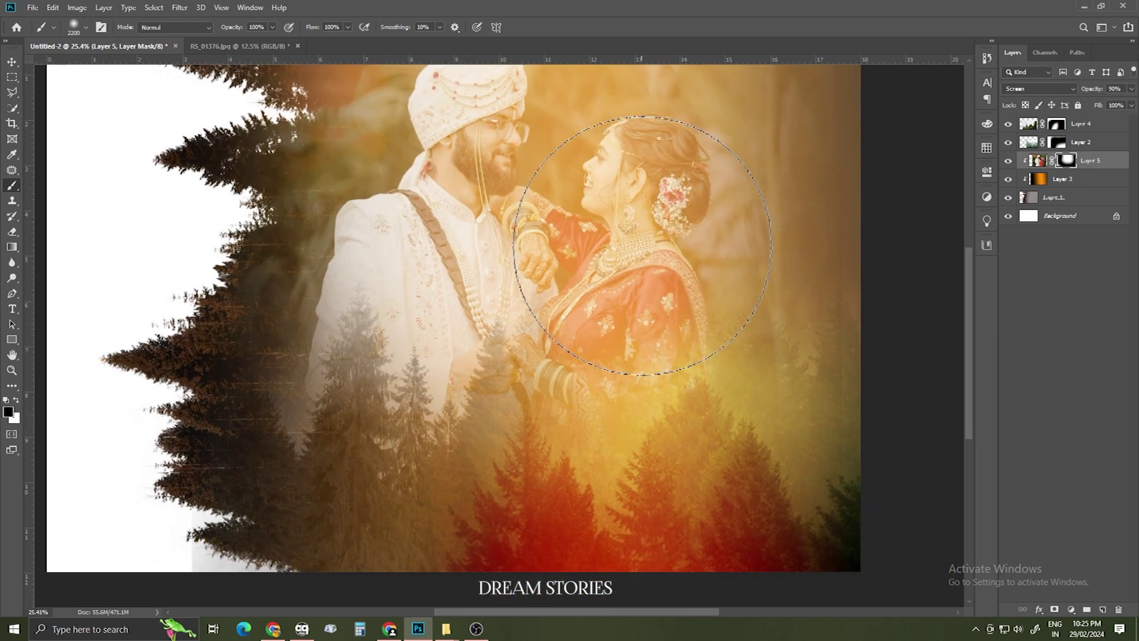
pyautogui.click(1073, 143)
pyautogui.keyDown('shift'); pyautogui.click(1079, 124); pyautogui.keyUp('shift')
pyautogui.hotkey('ctrl', 'alt', 'g')
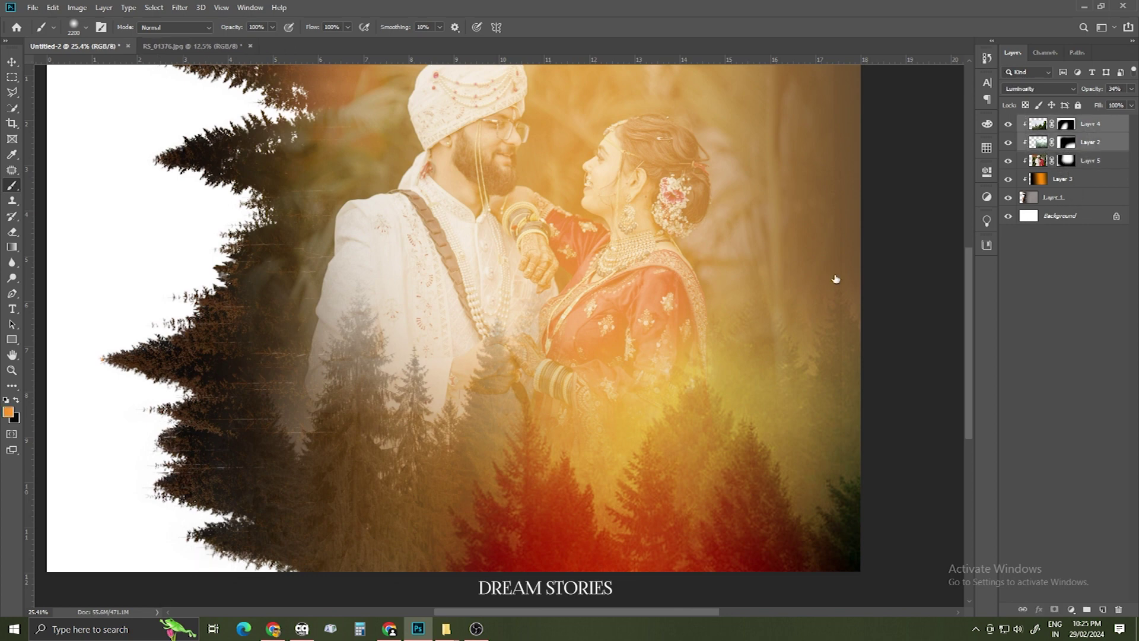
pyautogui.moveTo(593, 380); pyautogui.dragTo(544, 301)
pyautogui.rightClick(543, 300)
pyautogui.click(579, 308)
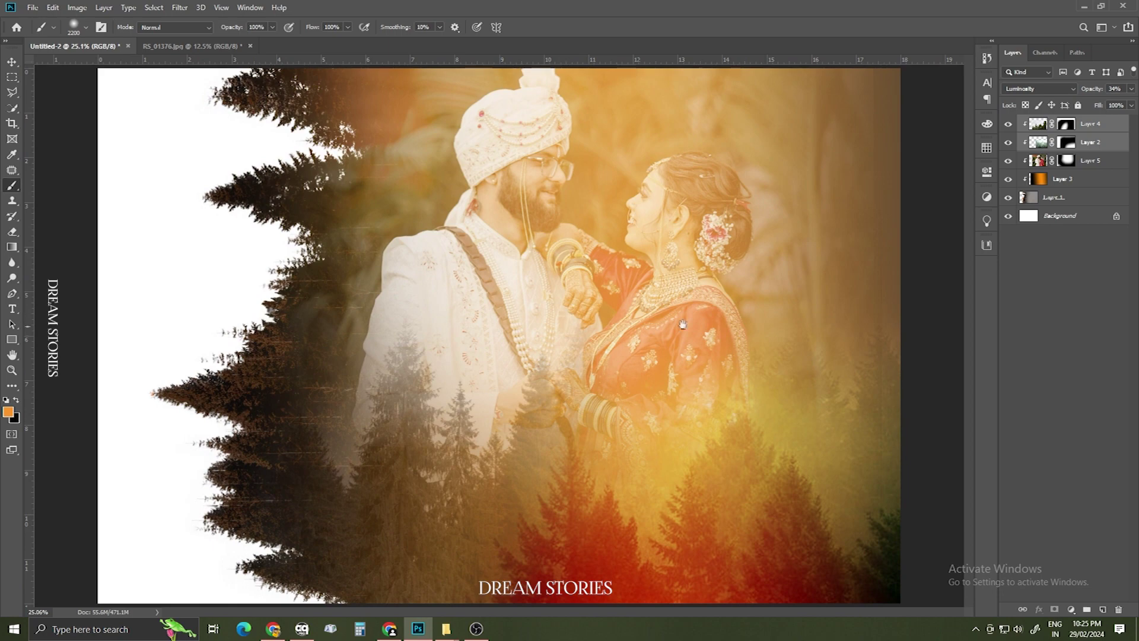
# - Try Soft Light blending on the couple photo layer, and settle on Overlay at 75% opacity
pyautogui.click(1086, 164)
pyautogui.click(1038, 88)
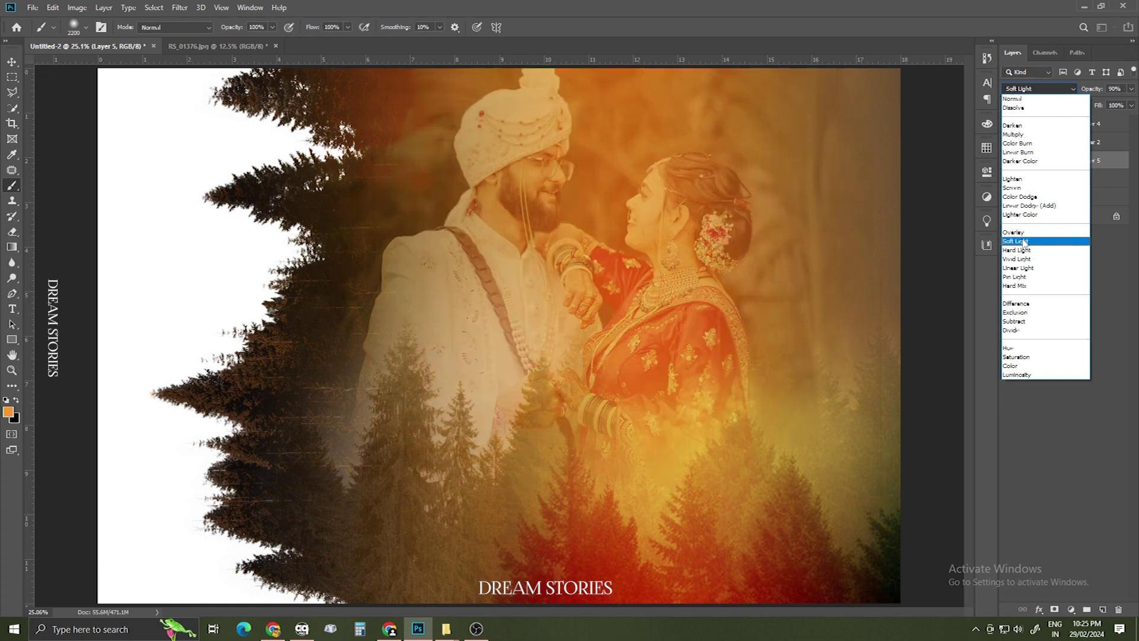
pyautogui.click(1021, 240)
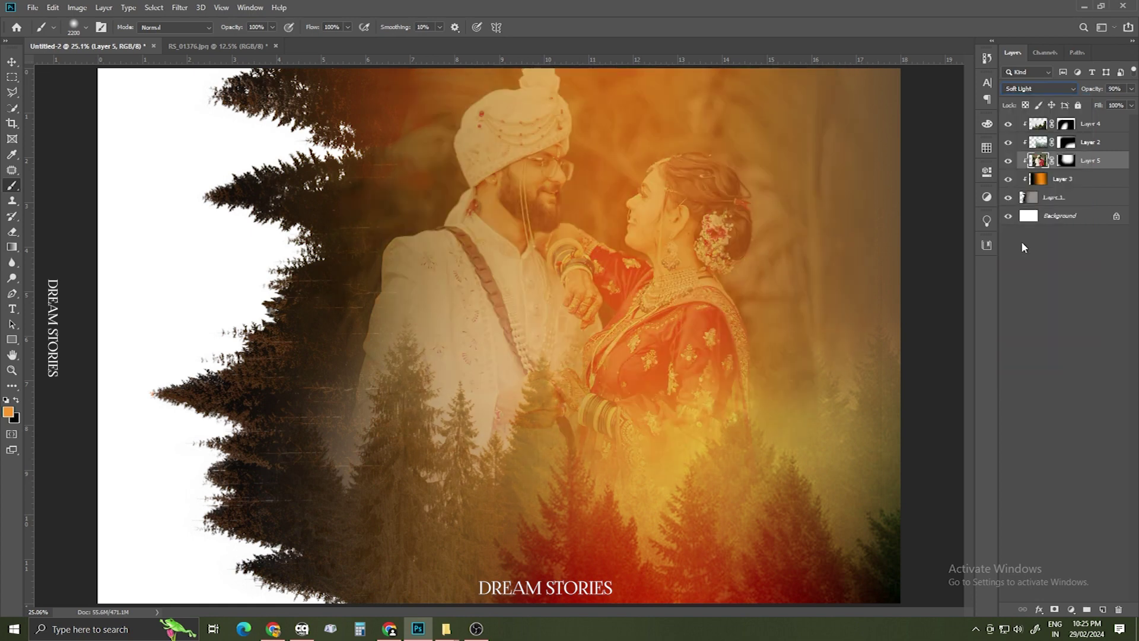
pyautogui.click(1038, 91)
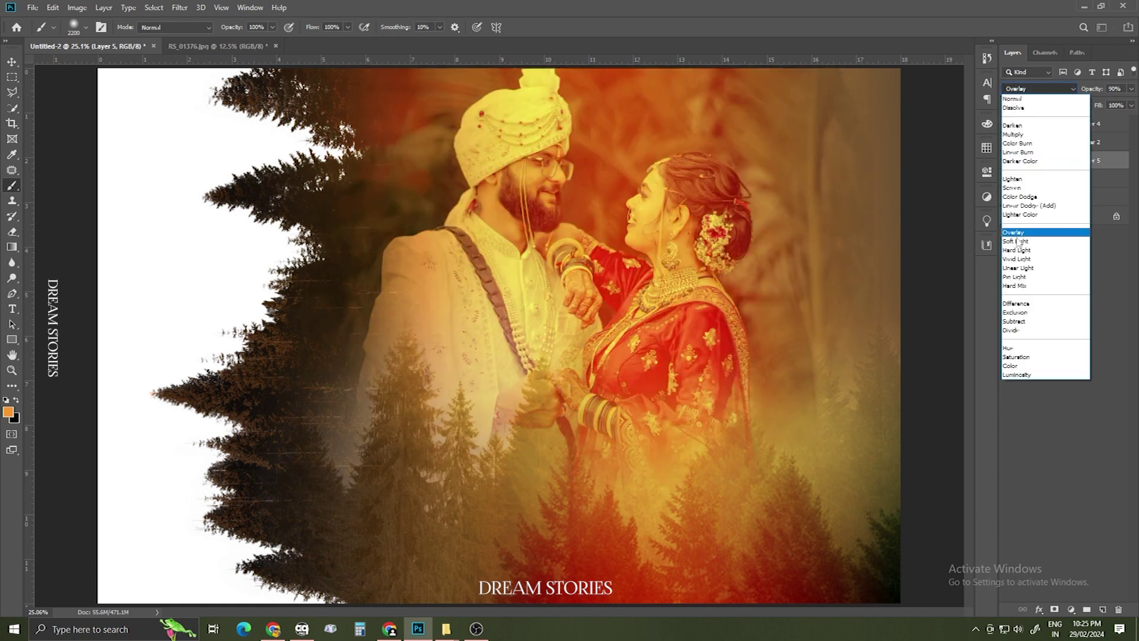
pyautogui.click(1018, 238)
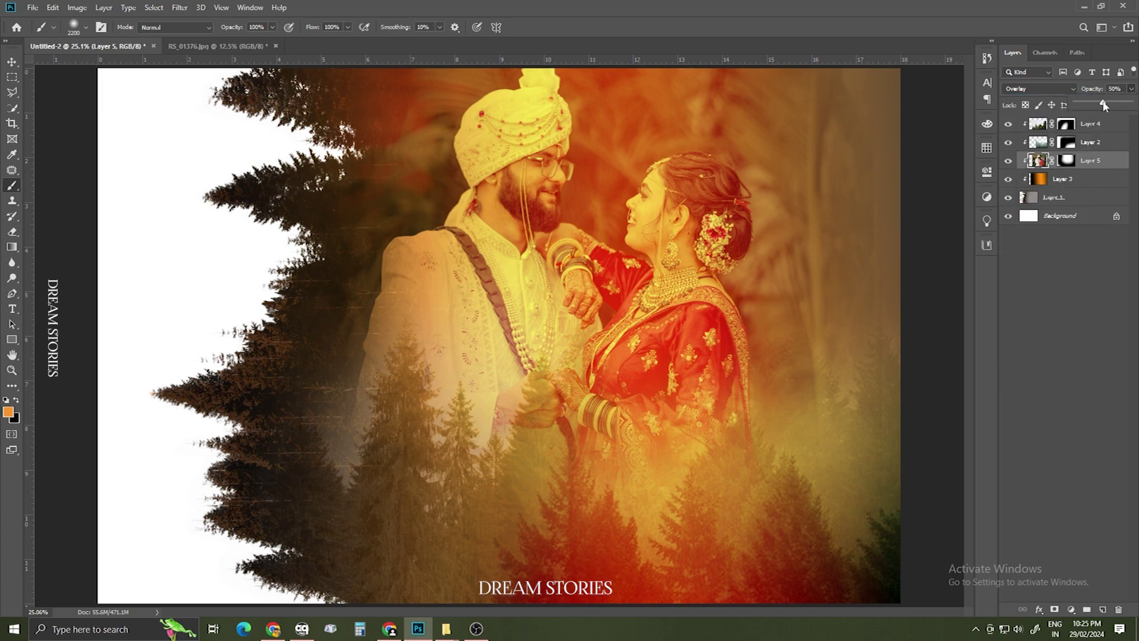
pyautogui.moveTo(1106, 107); pyautogui.dragTo(1111, 106)
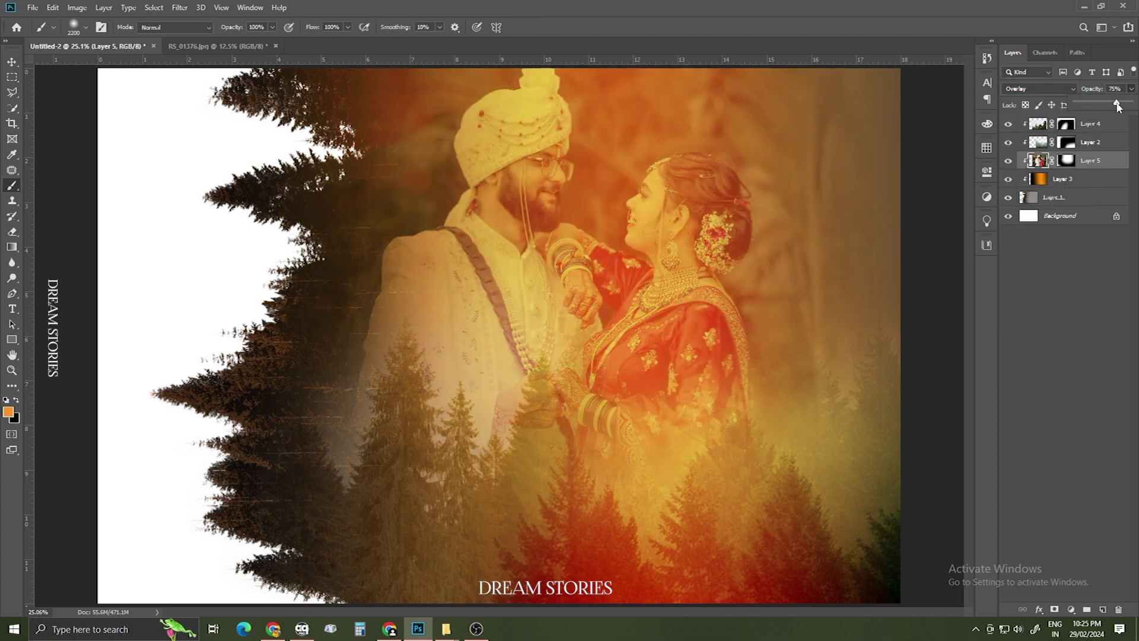
pyautogui.hotkey('ctrl', '-')
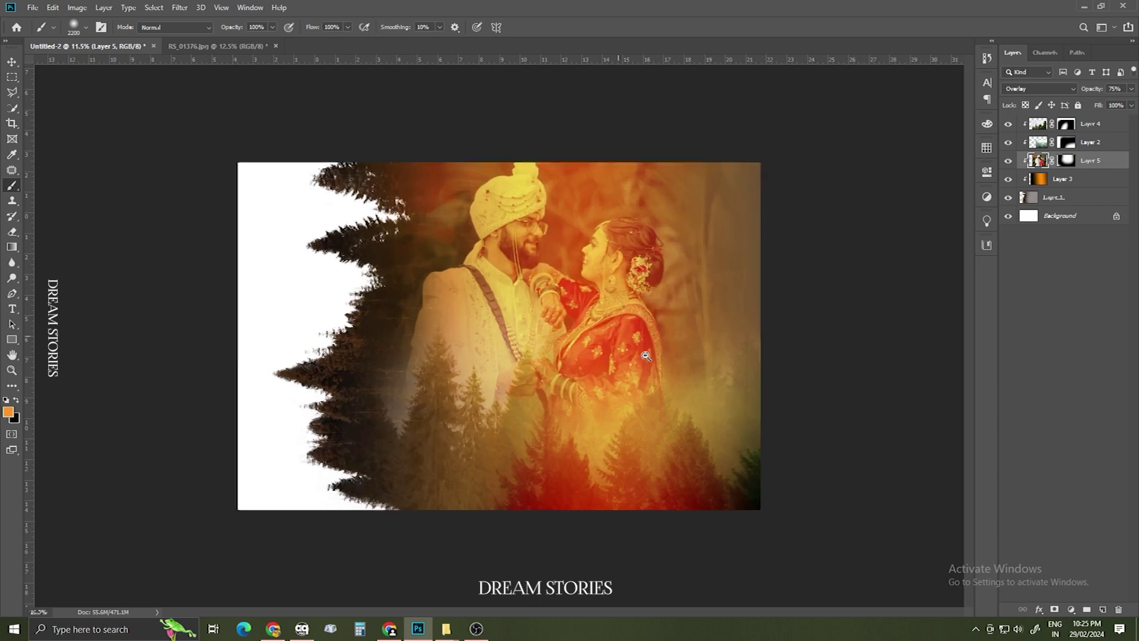
# - Close RS_01376.jpg without saving its changes
pyautogui.click(205, 46)
pyautogui.click(275, 45)
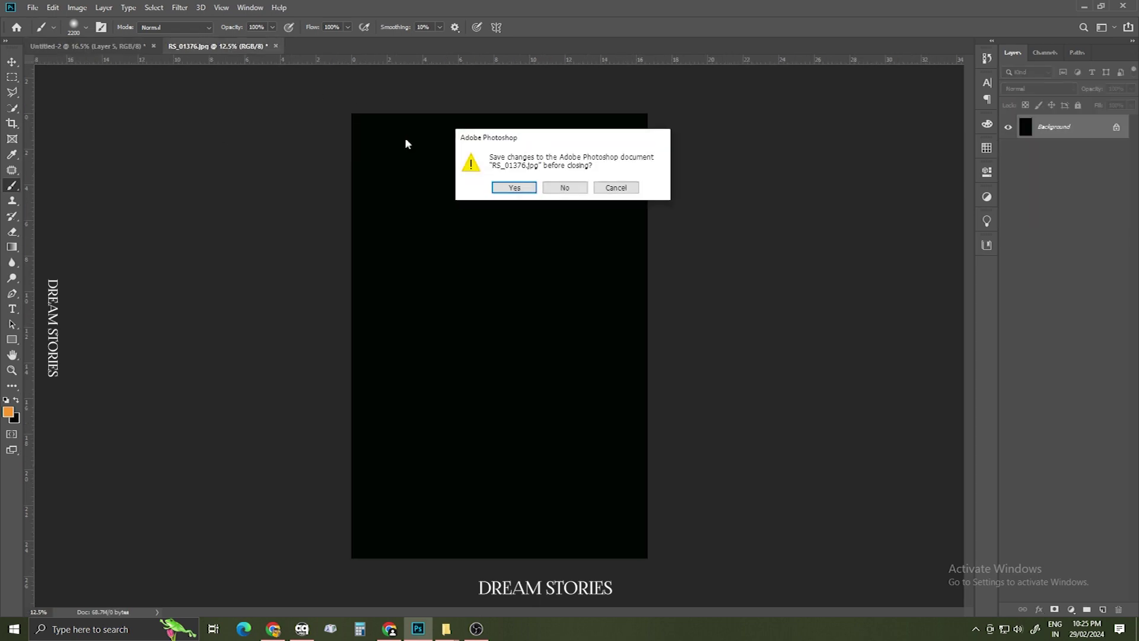
pyautogui.click(565, 190)
# - Open the couple portrait RS_01372 from the 006 photo folder in Photoshop as its own document
pyautogui.moveTo(445, 628)
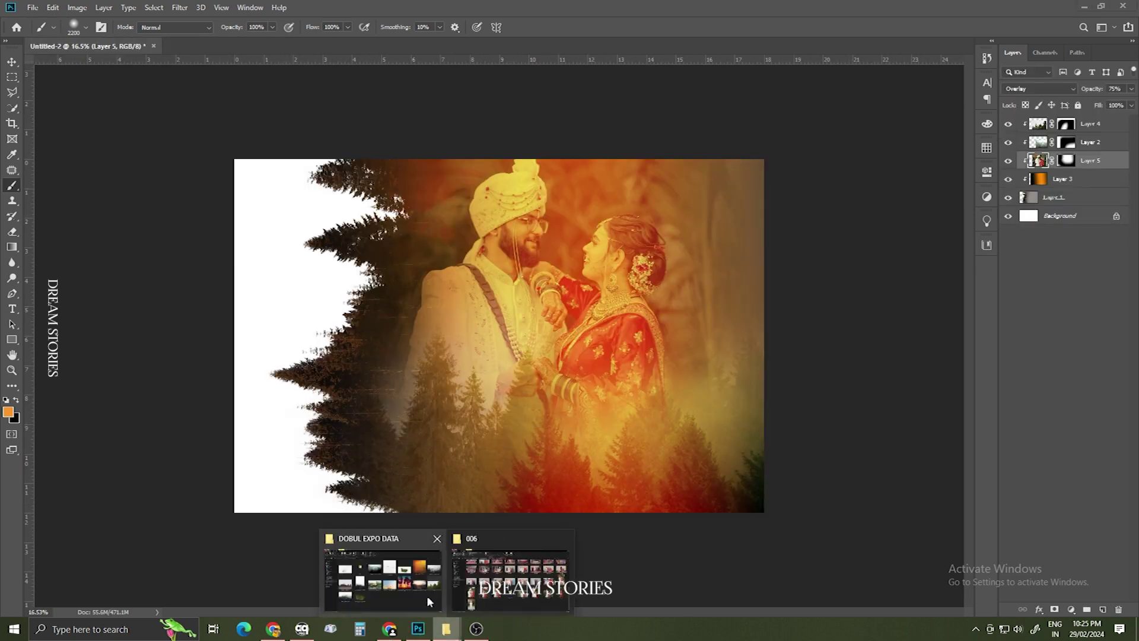
pyautogui.click(519, 592)
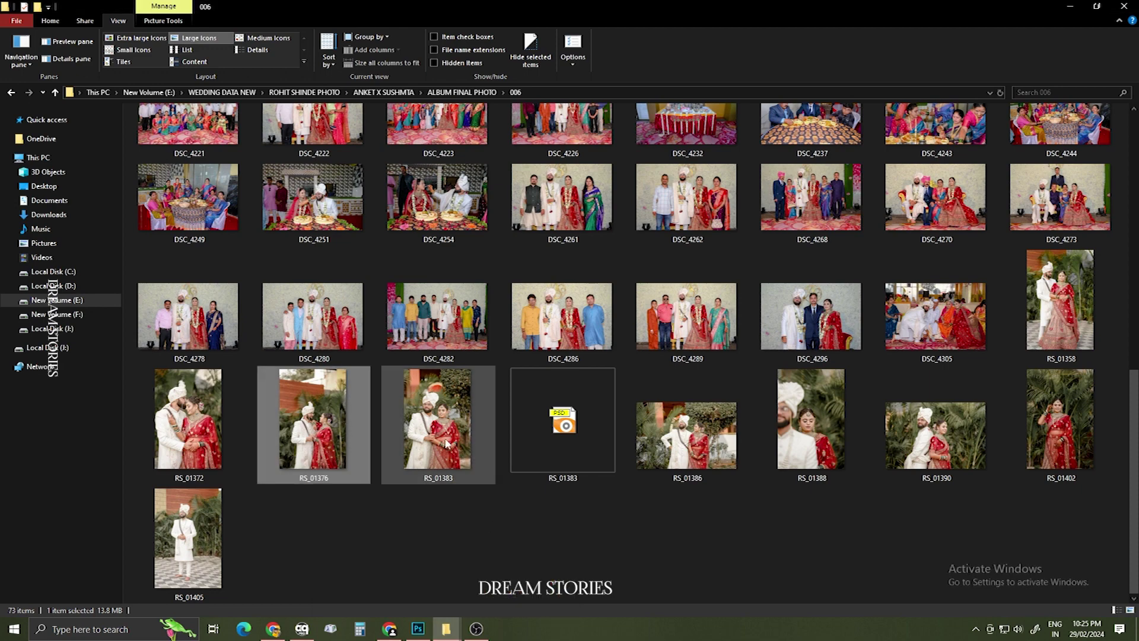
pyautogui.moveTo(211, 422); pyautogui.dragTo(1054, 420)
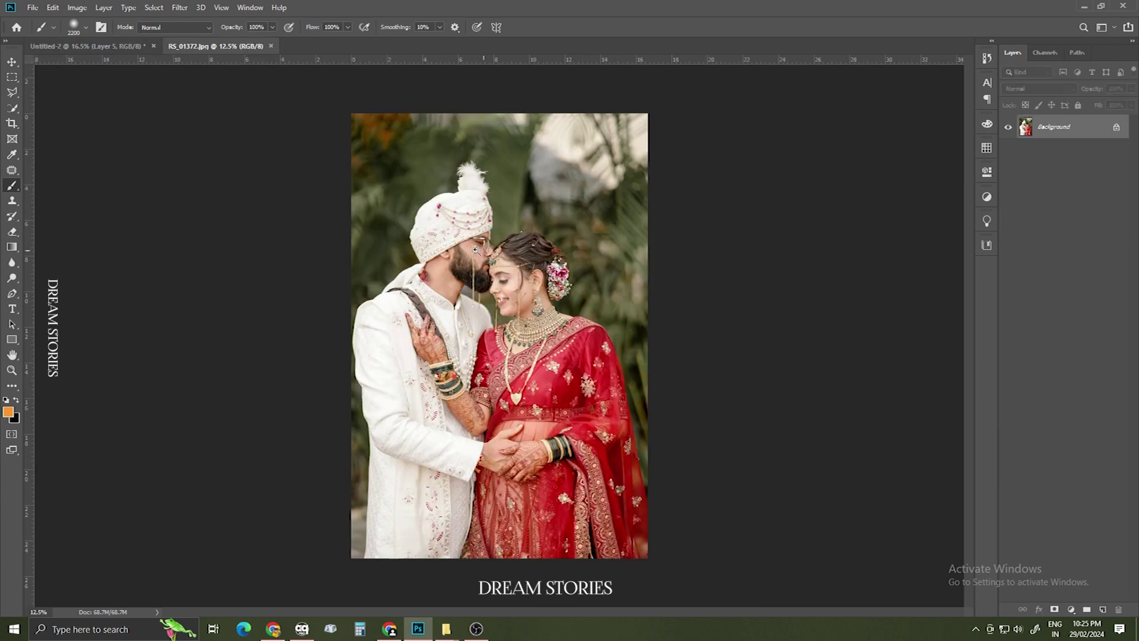
# - Select the couple in RS_01372.jpg with the Quick Selection tool, leaving out the garden background
pyautogui.scroll(2, 496, 355)
pyautogui.scroll(-2, 504, 356)
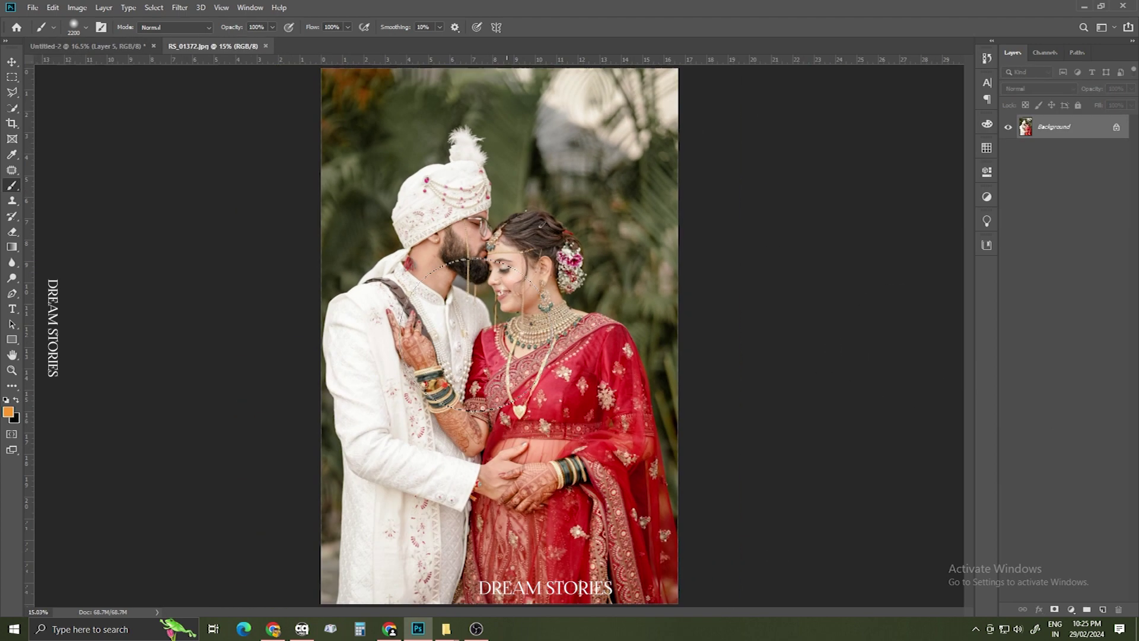
pyautogui.click(11, 109)
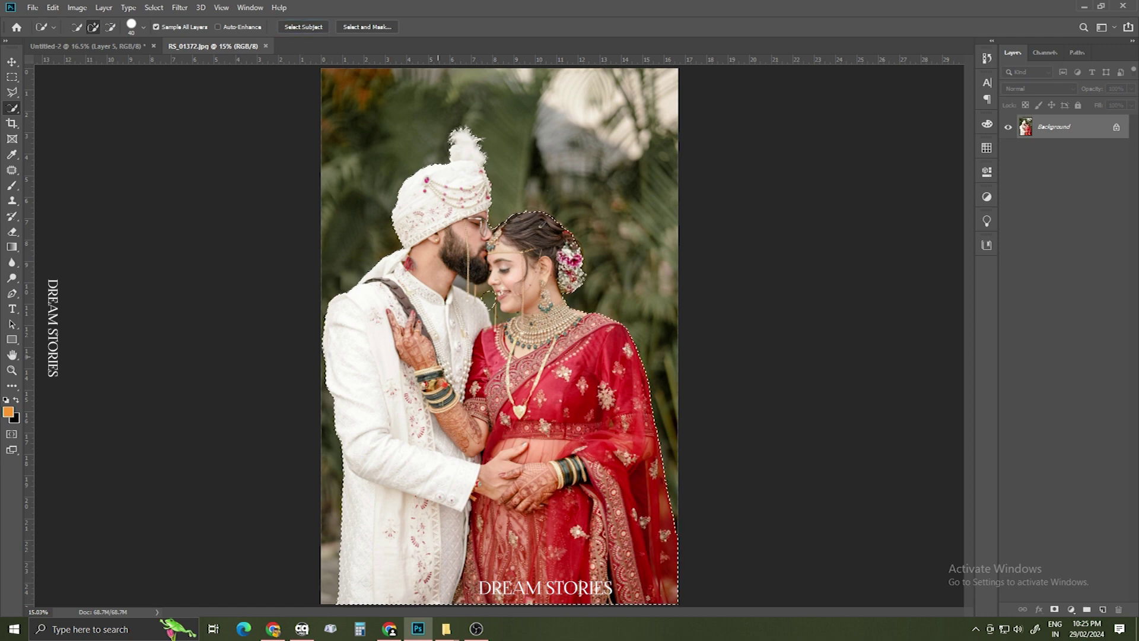
# - Examine the selection edge around the couple's heads, hair and shoulders in RS_01372.jpg
pyautogui.scroll(4, 418, 281)
pyautogui.moveTo(606, 480); pyautogui.dragTo(433, 255)
pyautogui.scroll(-2, 624, 502)
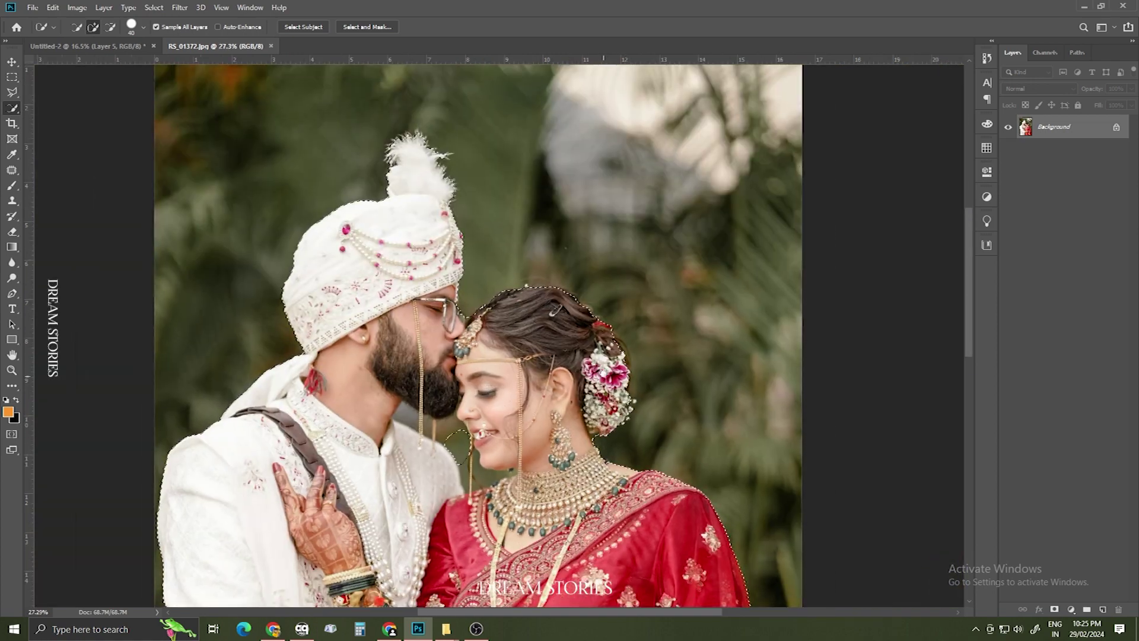
pyautogui.scroll(2, 623, 356)
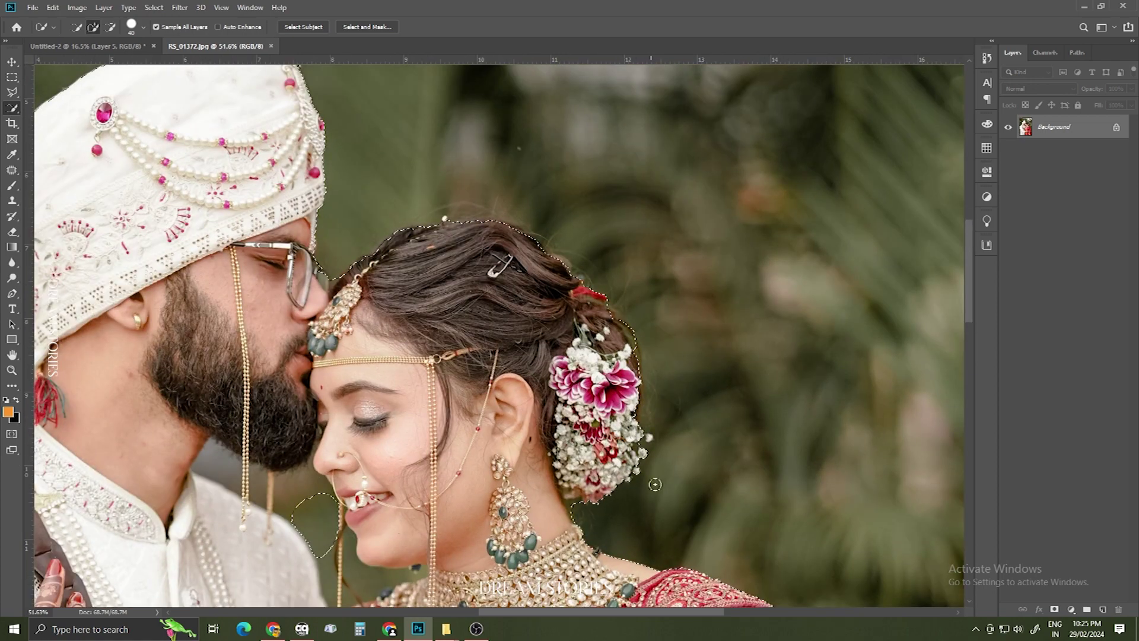
pyautogui.scroll(-2, 642, 539)
pyautogui.moveTo(748, 443); pyautogui.dragTo(630, 143)
pyautogui.scroll(-2, 499, 412)
pyautogui.hotkey('ctrl', '0')
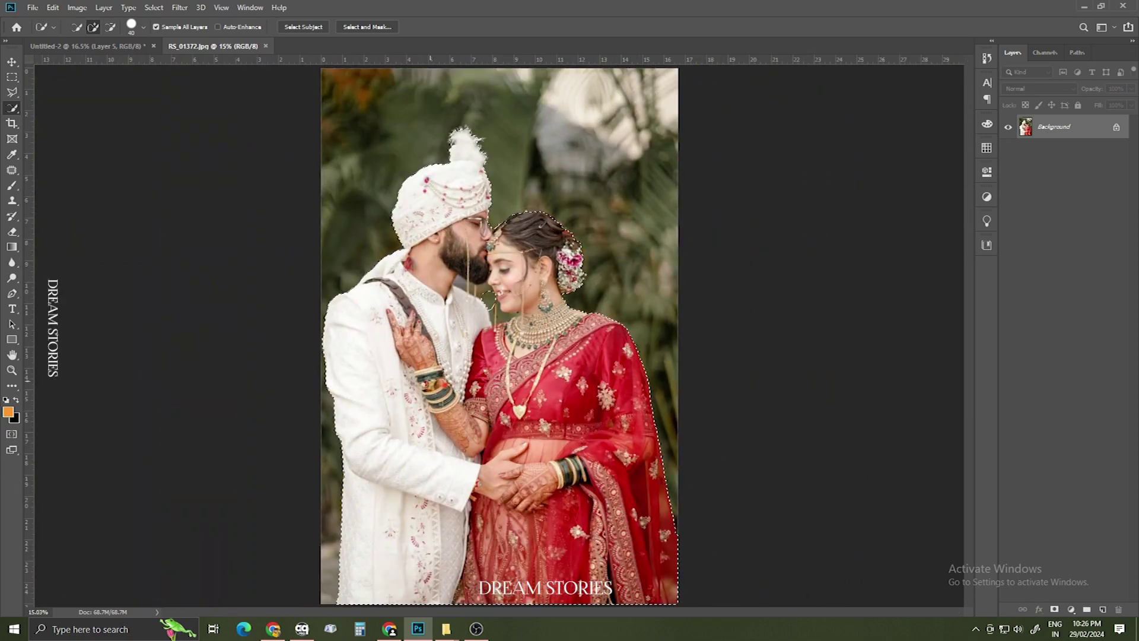
# - Refine the selection edge in Select and Mask along the groom's turban and feather and the bride's hair
pyautogui.click(367, 27)
pyautogui.scroll(5, 533, 286)
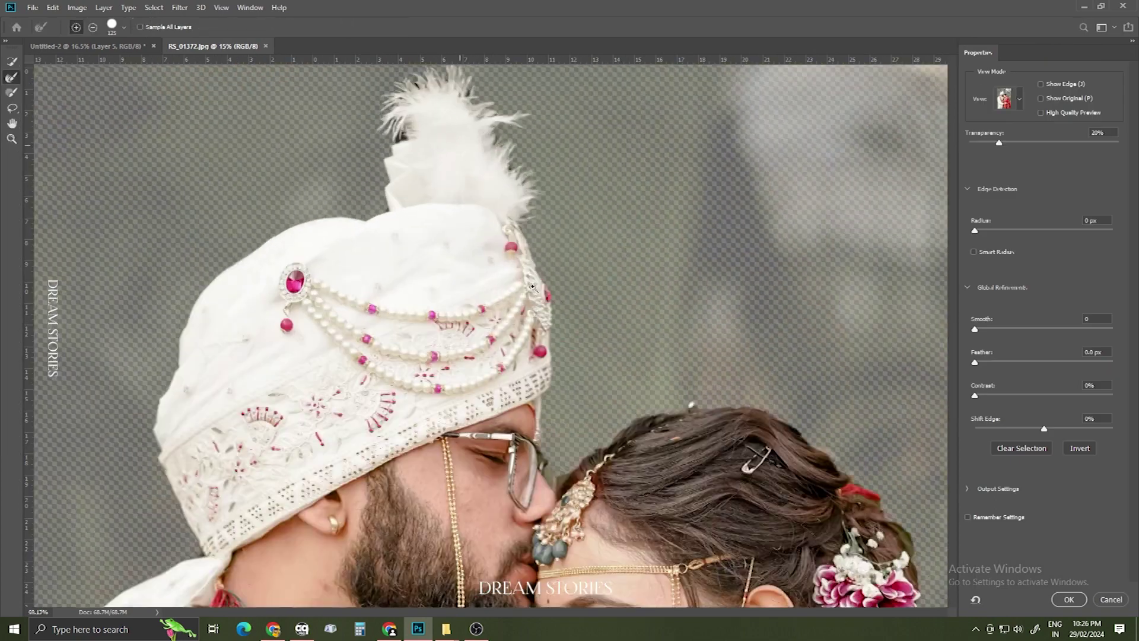
pyautogui.moveTo(533, 286); pyautogui.dragTo(551, 286)
pyautogui.moveTo(391, 153); pyautogui.dragTo(348, 376)
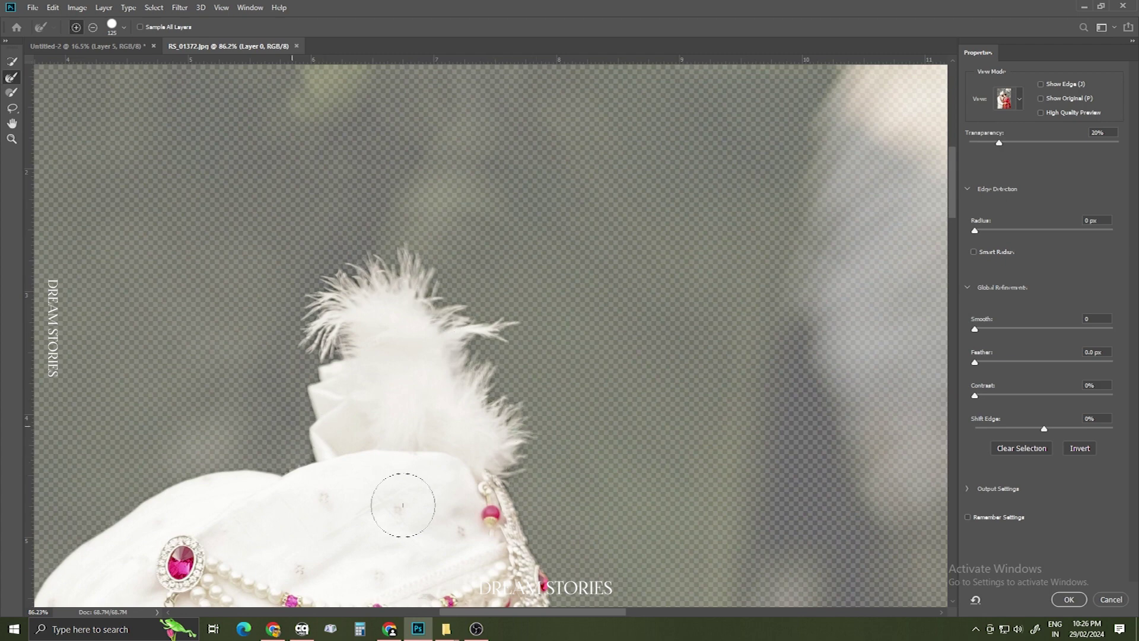
pyautogui.scroll(-2, 403, 505)
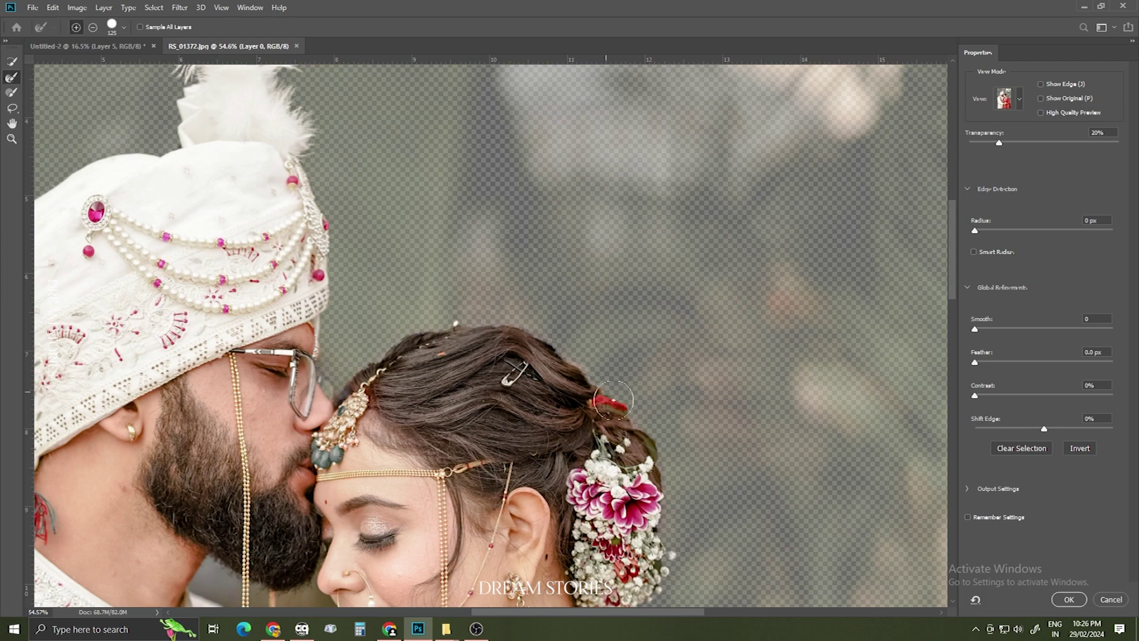
pyautogui.moveTo(674, 534); pyautogui.dragTo(544, 297)
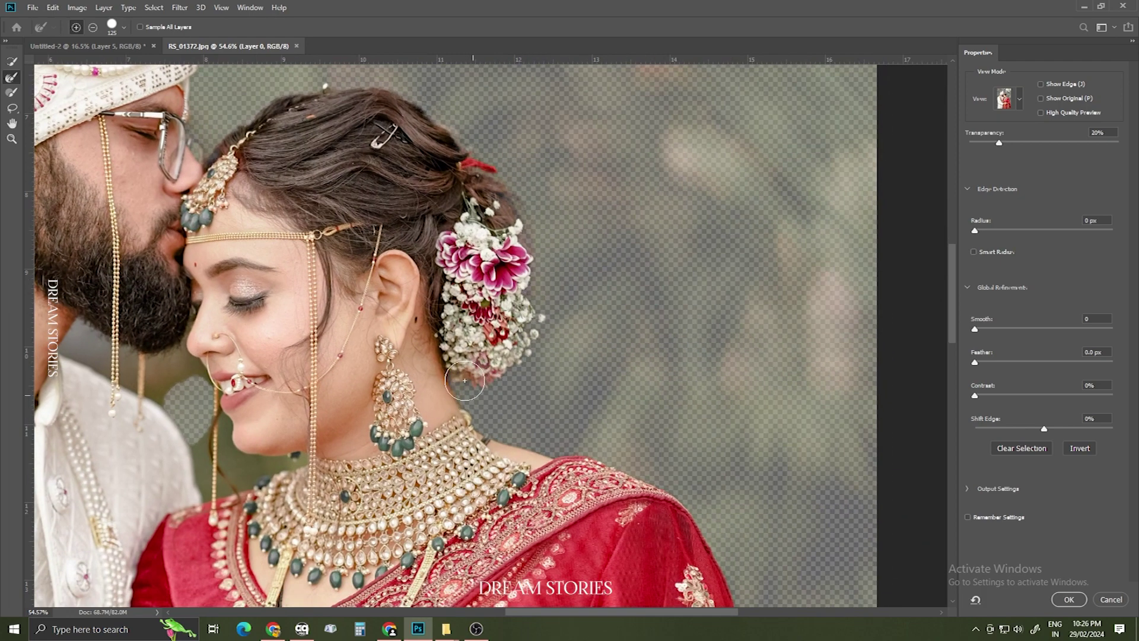
# - Refine the selection in the gap between the couple's faces and the groom's shoulder, and apply the refined selection
pyautogui.scroll(-3, 522, 457)
pyautogui.scroll(3, 317, 300)
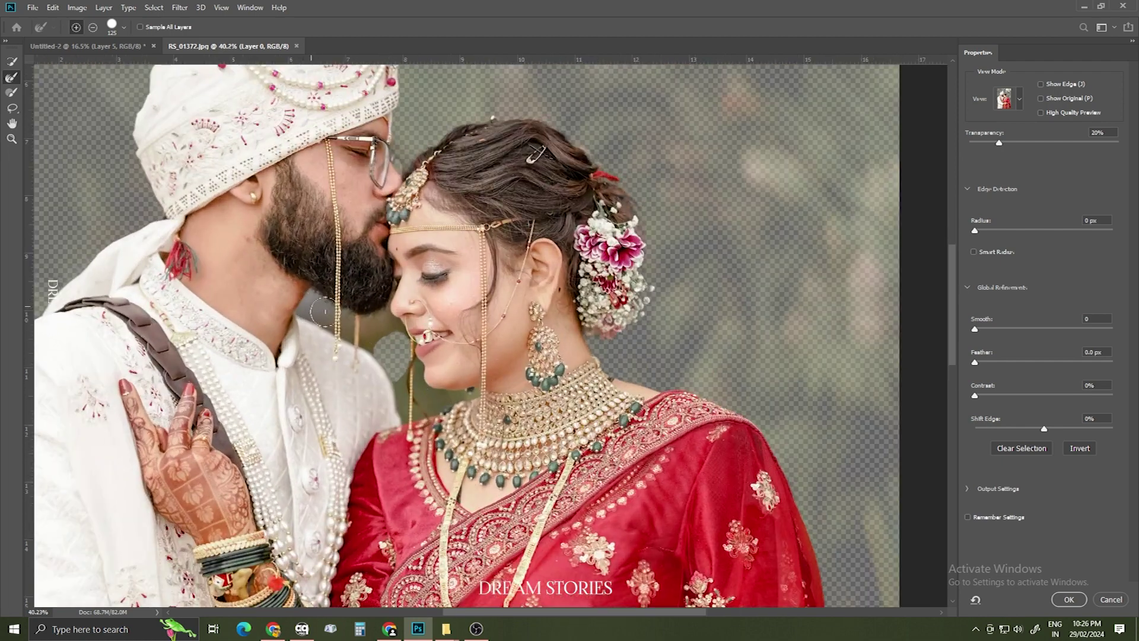
pyautogui.moveTo(324, 311)
pyautogui.mouseDown()
pyautogui.moveTo(382, 332)
pyautogui.moveTo(393, 310)
pyautogui.moveTo(375, 326)
pyautogui.moveTo(396, 339)
pyautogui.moveTo(413, 416)
pyautogui.moveTo(420, 390)
pyautogui.moveTo(468, 394)
pyautogui.mouseUp()
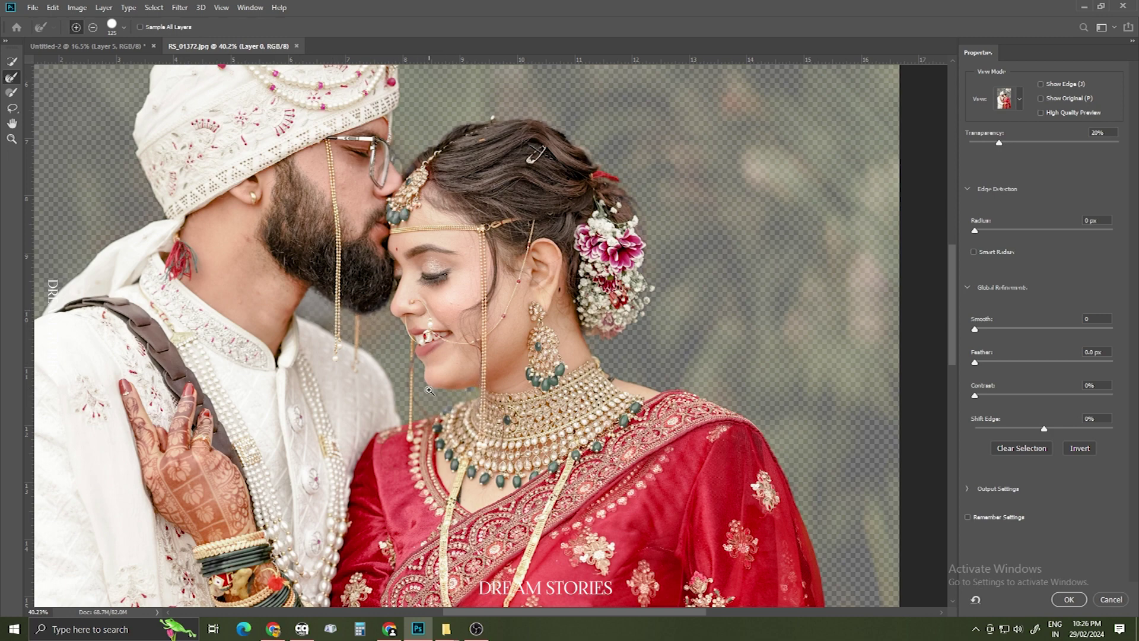
pyautogui.moveTo(451, 432); pyautogui.dragTo(380, 442)
pyautogui.moveTo(367, 484); pyautogui.dragTo(427, 246)
pyautogui.hotkey('ctrl', '0')
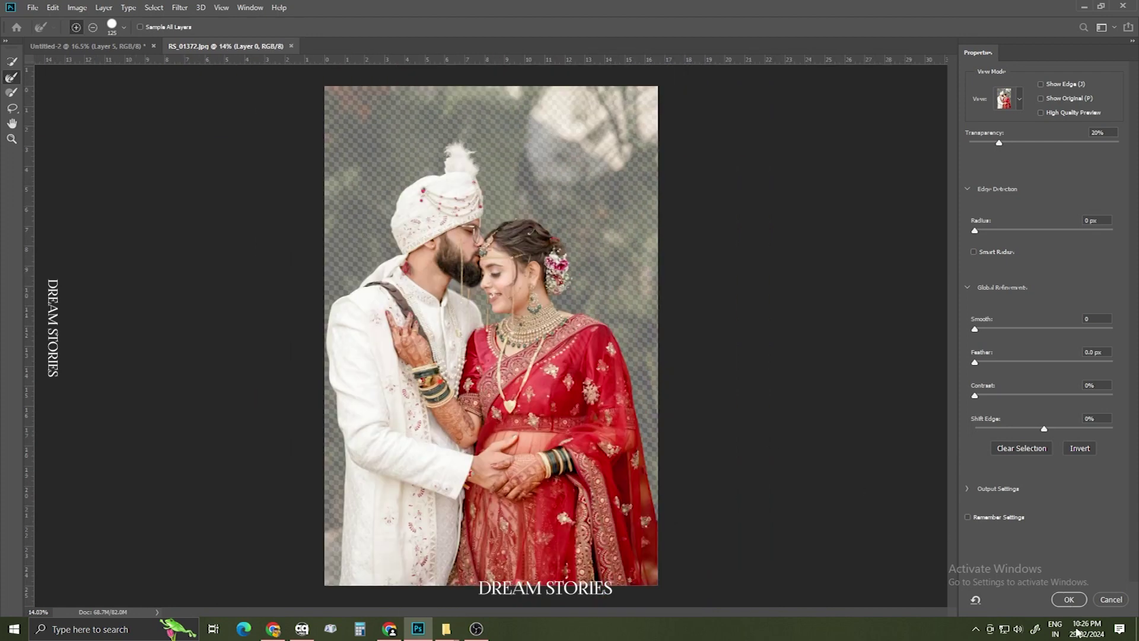
pyautogui.click(1068, 599)
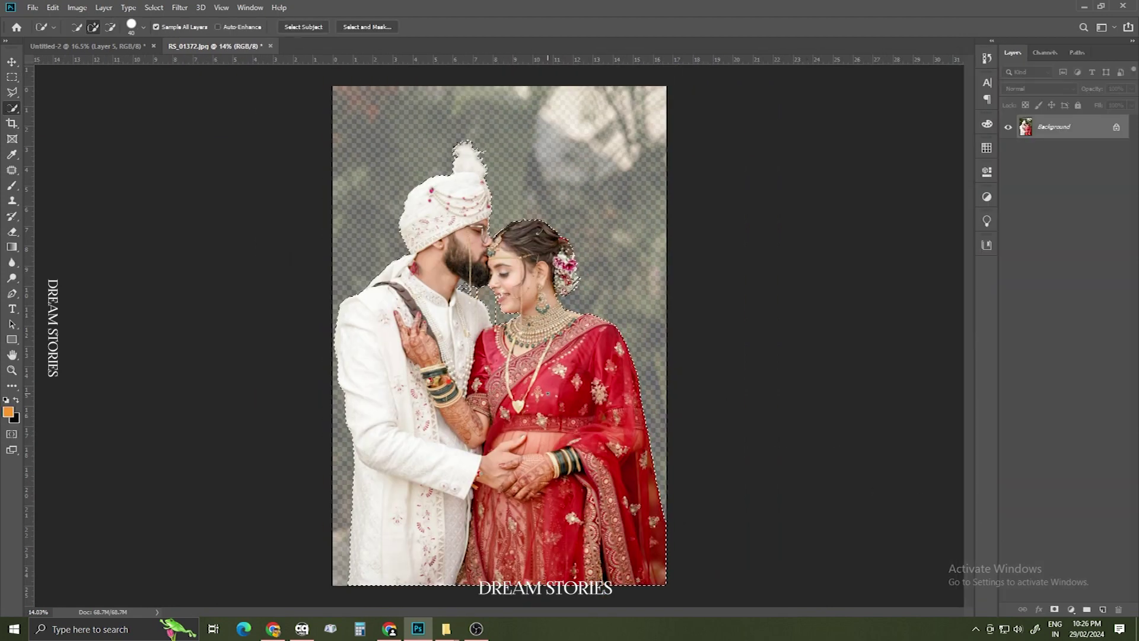
# - Feather the couple selection by 1.2 pixels and copy the couple to a new layer
pyautogui.rightClick(547, 393)
pyautogui.click(570, 420)
pyautogui.write('1.2')
pyautogui.press('Return')
pyautogui.hotkey('ctrl', 'j')
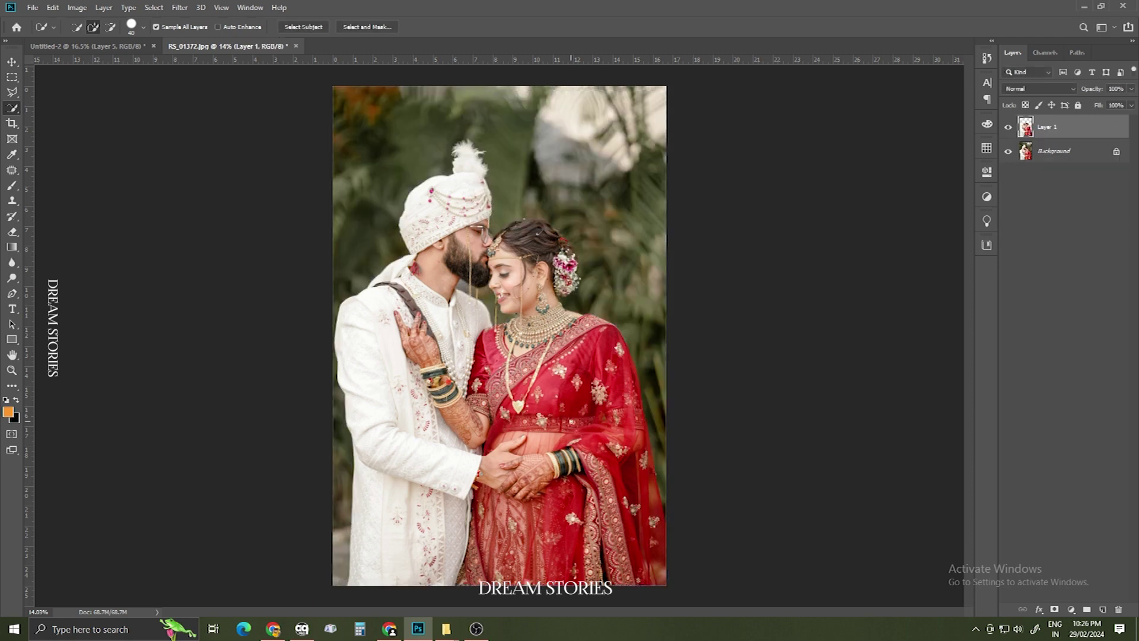
# - Cut the isolated couple out of RS_01372.jpg and paste it into the Untitled-2 album page
pyautogui.hotkey('ctrl', 'a')
pyautogui.hotkey('ctrl', 'x')
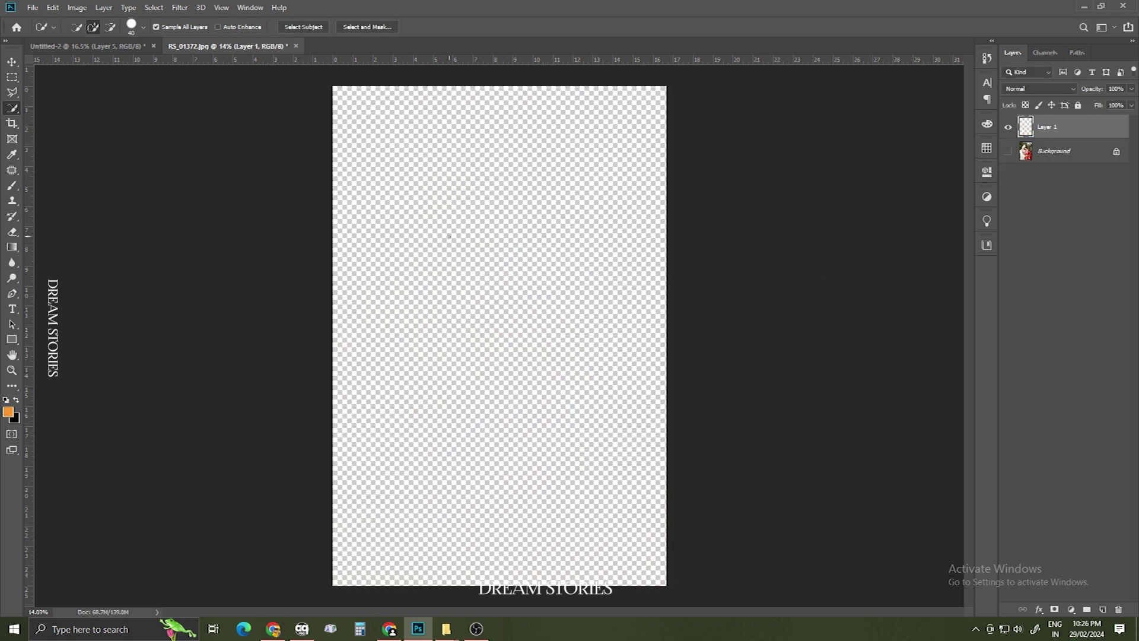
pyautogui.click(87, 47)
pyautogui.hotkey('ctrl', 'v')
# - Scale down the pasted couple cutout and place it at the lower centre of the album page
pyautogui.hotkey('ctrl', 't')
pyautogui.moveTo(555, 353); pyautogui.dragTo(644, 324)
pyautogui.moveTo(788, 141); pyautogui.dragTo(682, 287)
pyautogui.moveTo(650, 393); pyautogui.dragTo(595, 407)
pyautogui.press('Return')
# - Bring the couple cutout layer to the top of the layer stack and enlarge it to about 107% at the page's lower edge
pyautogui.moveTo(1083, 161); pyautogui.dragTo(1081, 119)
pyautogui.hotkey('ctrl', 't')
pyautogui.moveTo(631, 408); pyautogui.dragTo(642, 413)
pyautogui.moveTo(561, 429); pyautogui.dragTo(577, 426)
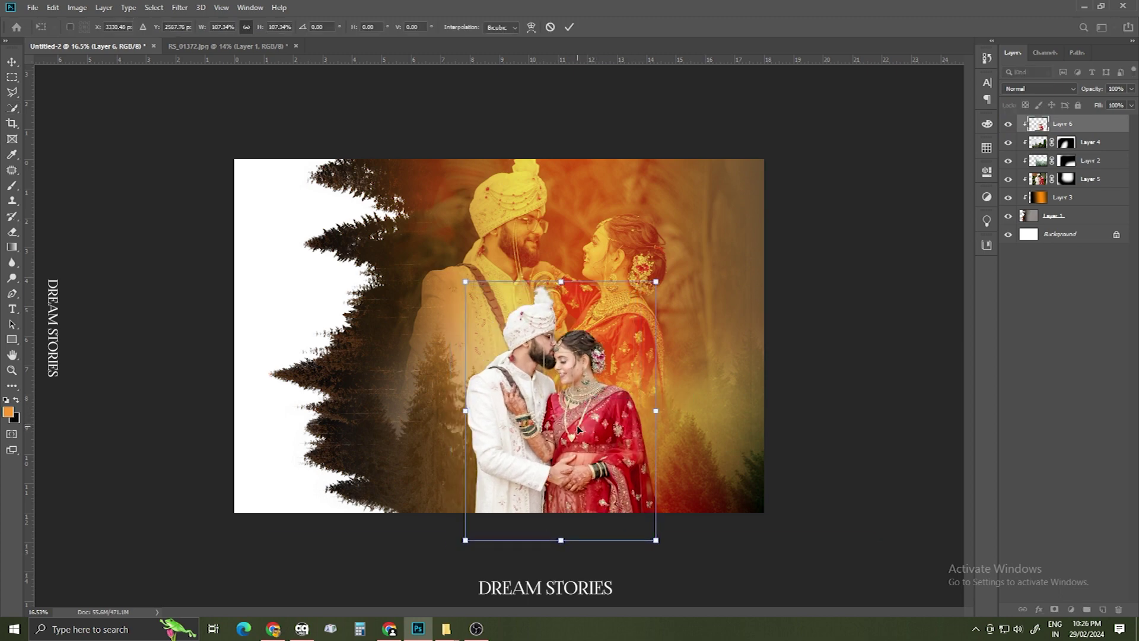
pyautogui.press('Return')
# - Examine the cutout's edges at the groom's turban and collar and in the gap between the two faces
pyautogui.moveTo(571, 353); pyautogui.dragTo(617, 354)
pyautogui.moveTo(482, 335); pyautogui.dragTo(563, 337)
pyautogui.moveTo(362, 392); pyautogui.dragTo(450, 420)
pyautogui.scroll(-1, 419, 411)
pyautogui.click(14, 92)
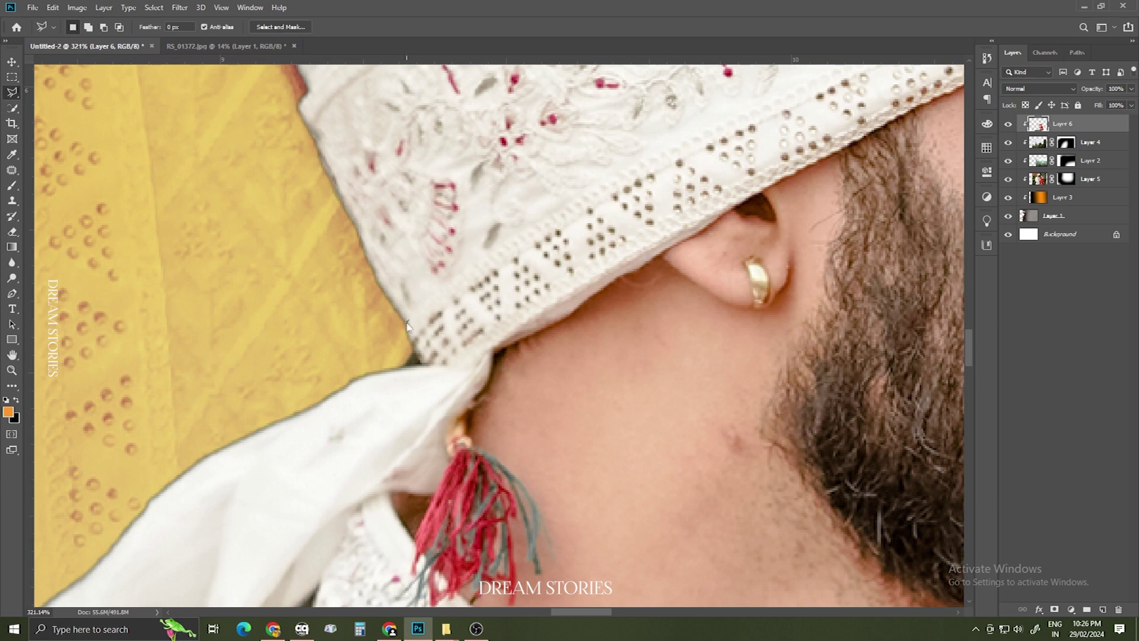
pyautogui.doubleClick(407, 322)
pyautogui.click(535, 189)
pyautogui.hotkey('ctrl', '0')
pyautogui.scroll(4, 614, 518)
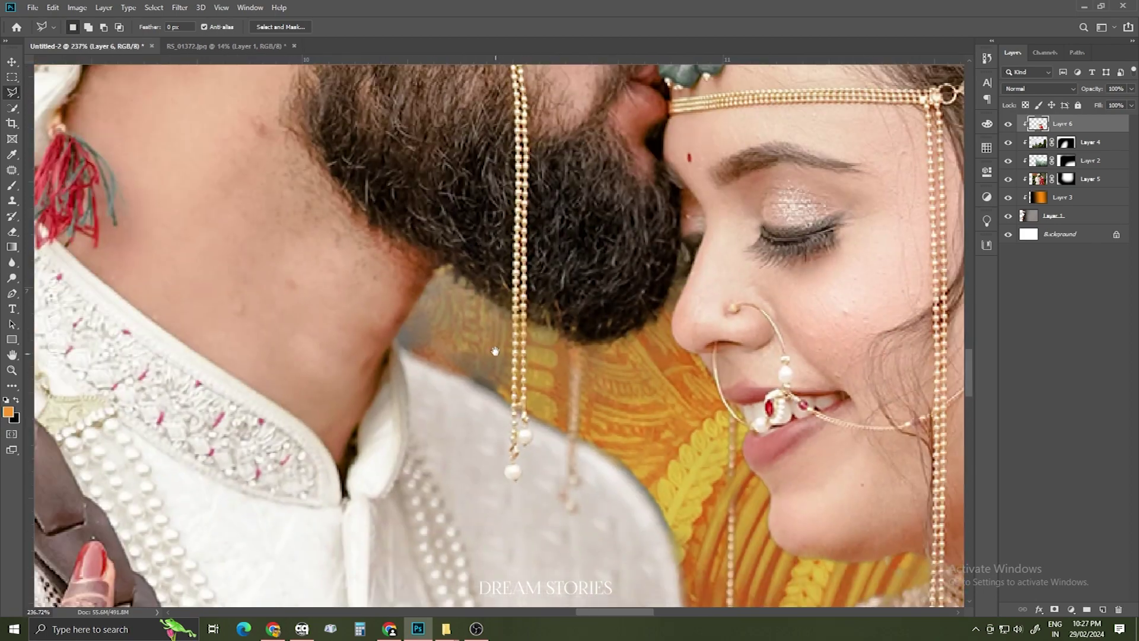
pyautogui.moveTo(495, 350); pyautogui.dragTo(435, 336)
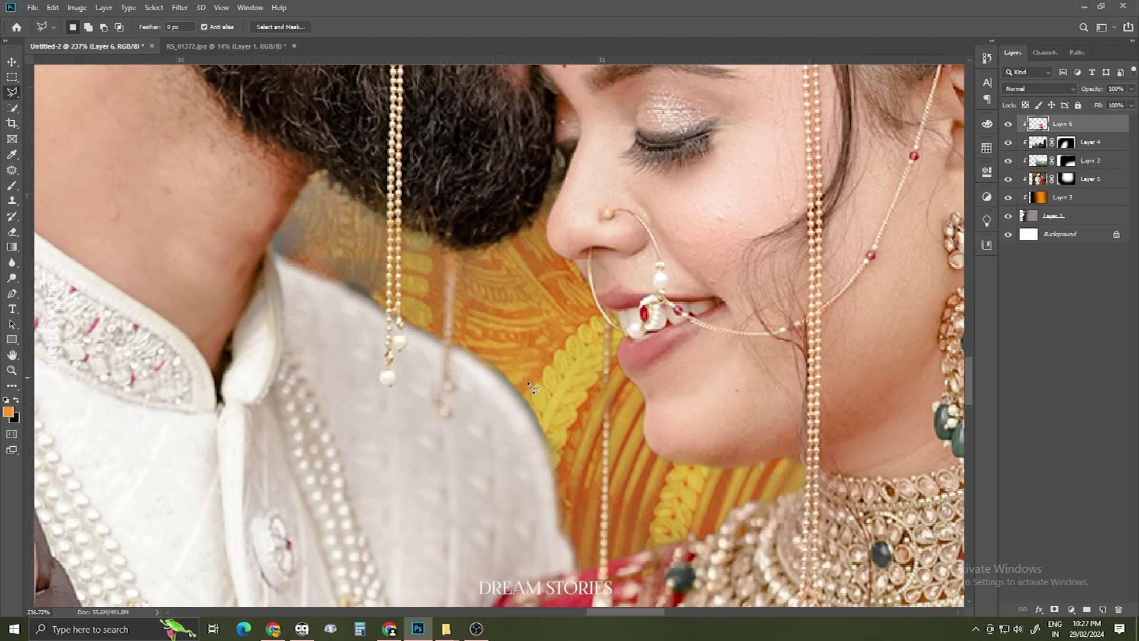
pyautogui.hotkey('ctrl', '0')
pyautogui.scroll(4, 534, 385)
pyautogui.moveTo(629, 409); pyautogui.dragTo(284, 407)
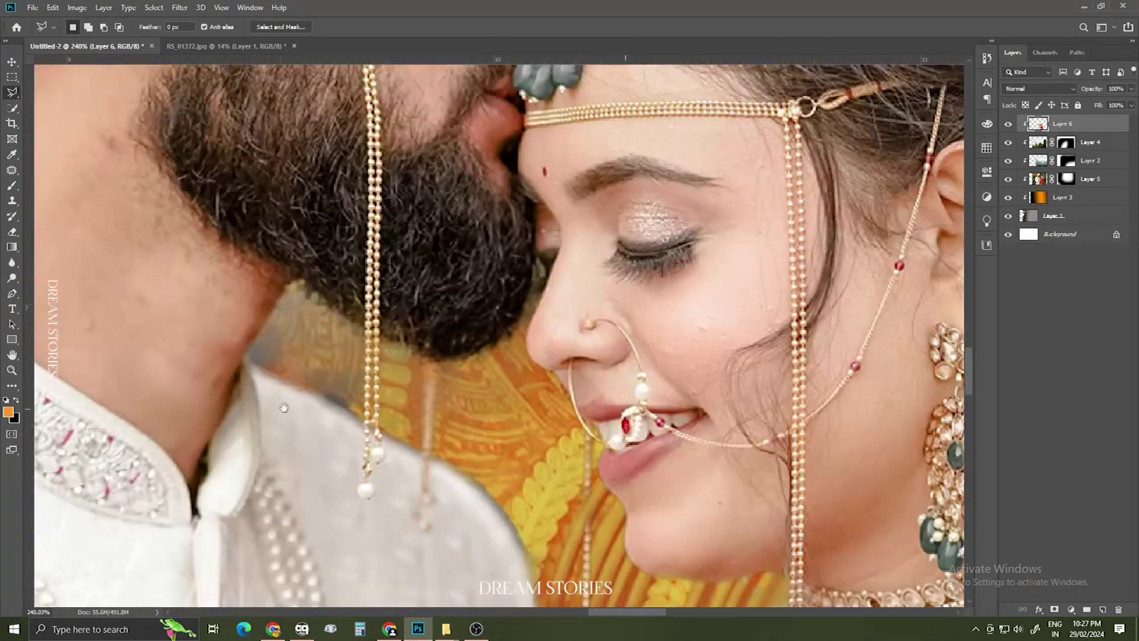
# - Erase the leftover background between the groom's beard and shoulder and the bride's face with a soft 20-pixel Eraser
pyautogui.click(11, 187)
pyautogui.click(12, 232)
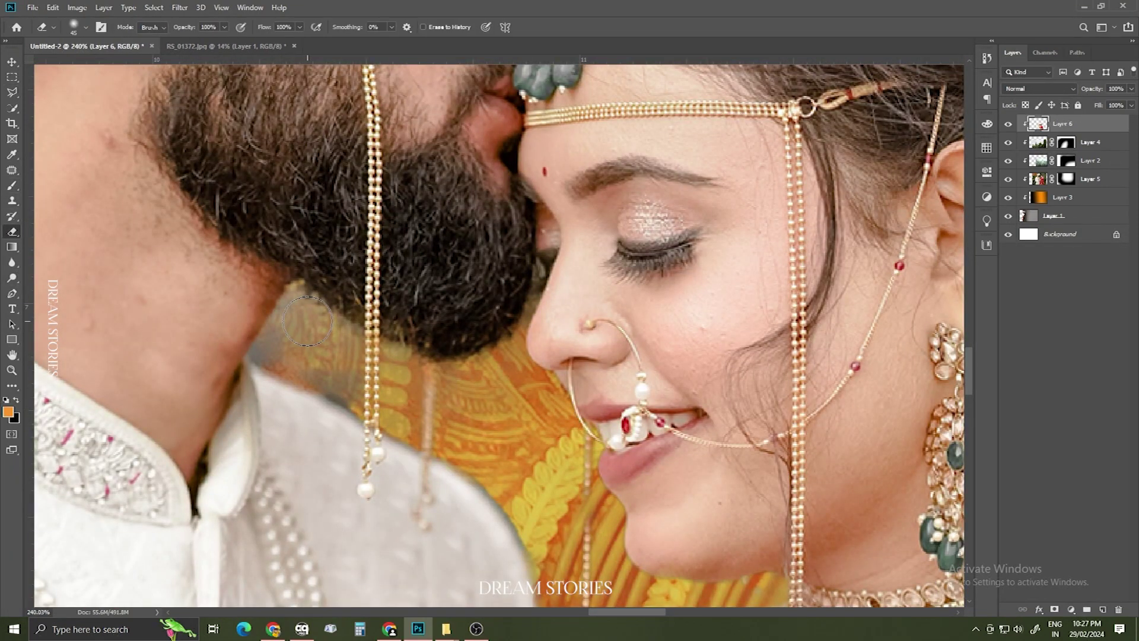
pyautogui.moveTo(299, 302); pyautogui.dragTo(273, 329)
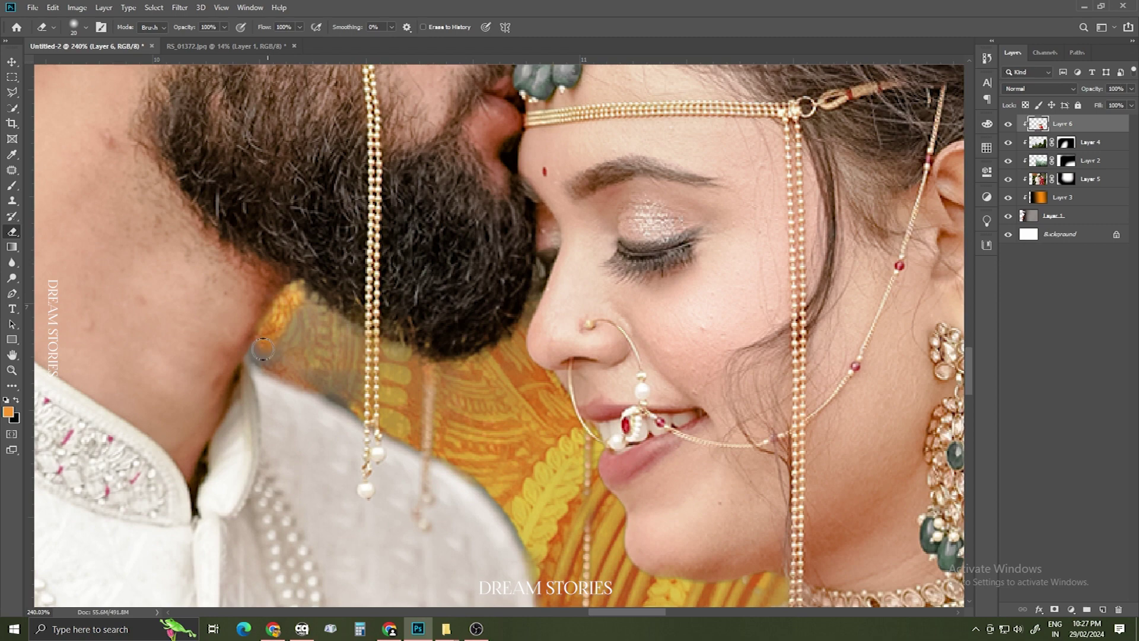
pyautogui.moveTo(290, 367)
pyautogui.mouseDown()
pyautogui.moveTo(348, 402)
pyautogui.moveTo(346, 327)
pyautogui.moveTo(294, 338)
pyautogui.mouseUp()
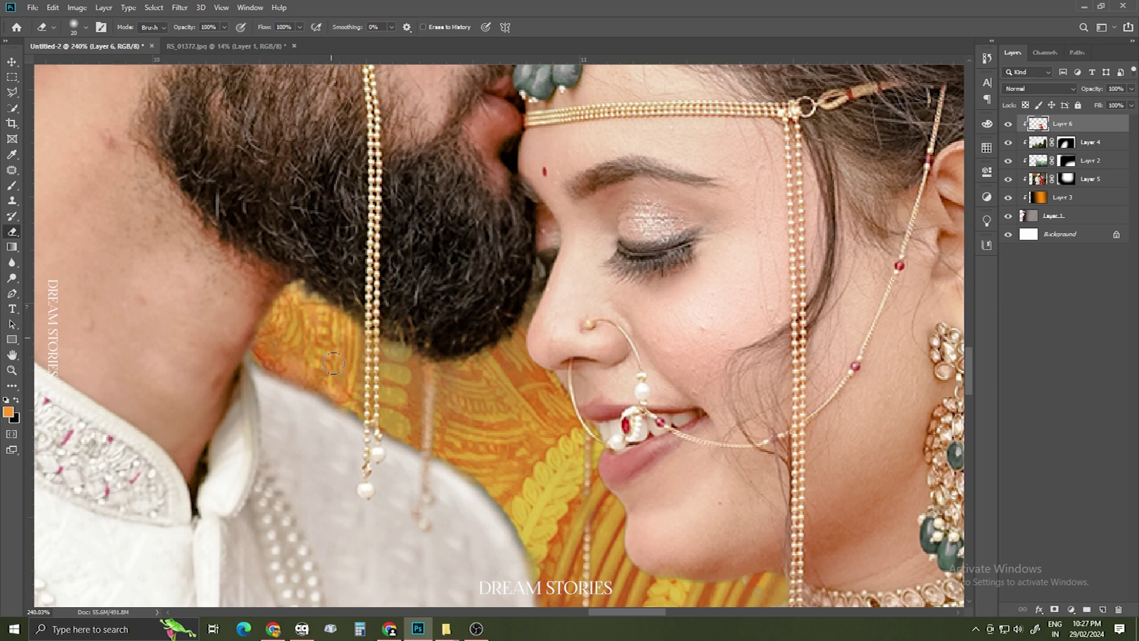
pyautogui.moveTo(608, 493); pyautogui.dragTo(521, 378)
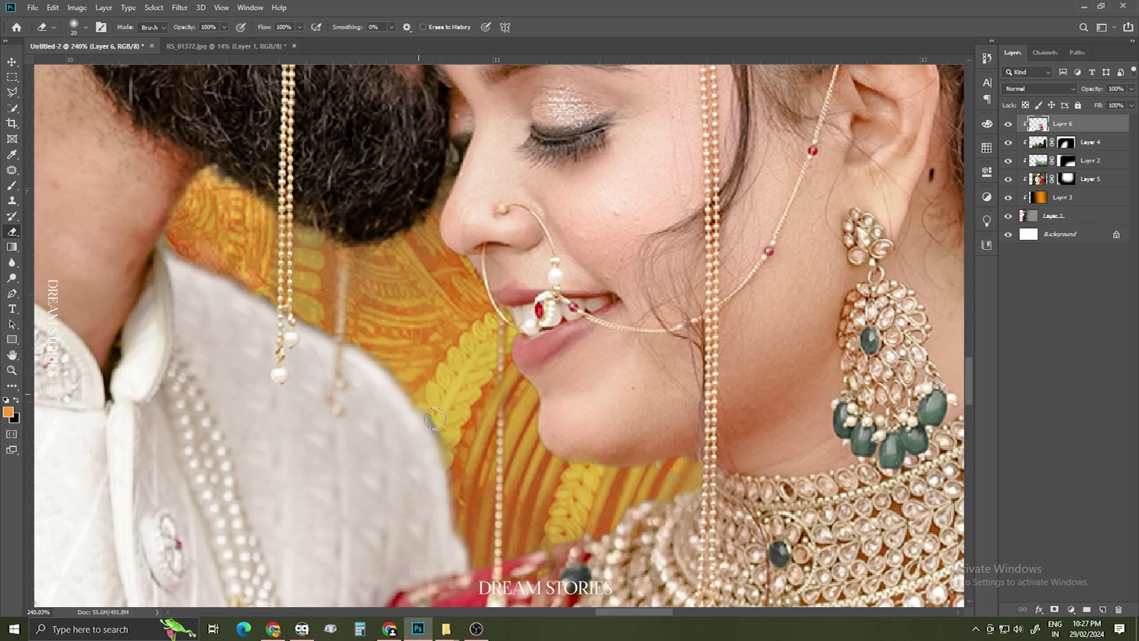
pyautogui.moveTo(605, 522); pyautogui.dragTo(534, 516)
pyautogui.moveTo(752, 412); pyautogui.dragTo(481, 390)
pyautogui.moveTo(592, 423); pyautogui.dragTo(543, 360)
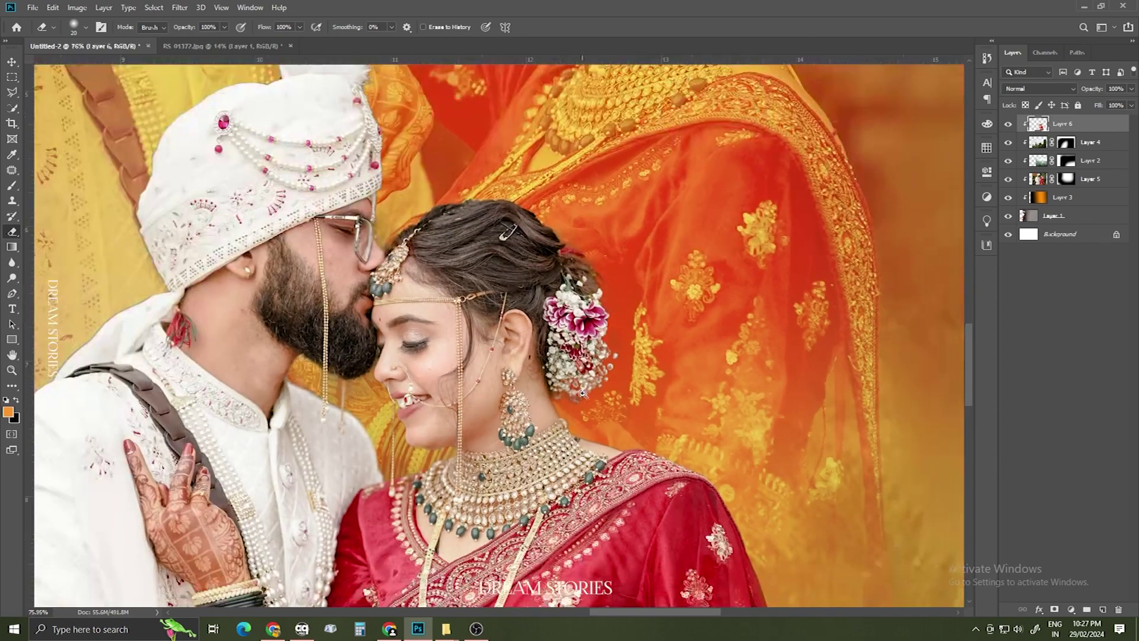
# - Examine the cutout's edges around the bride's hair and the groom's turban and feather
pyautogui.scroll(4, 452, 242)
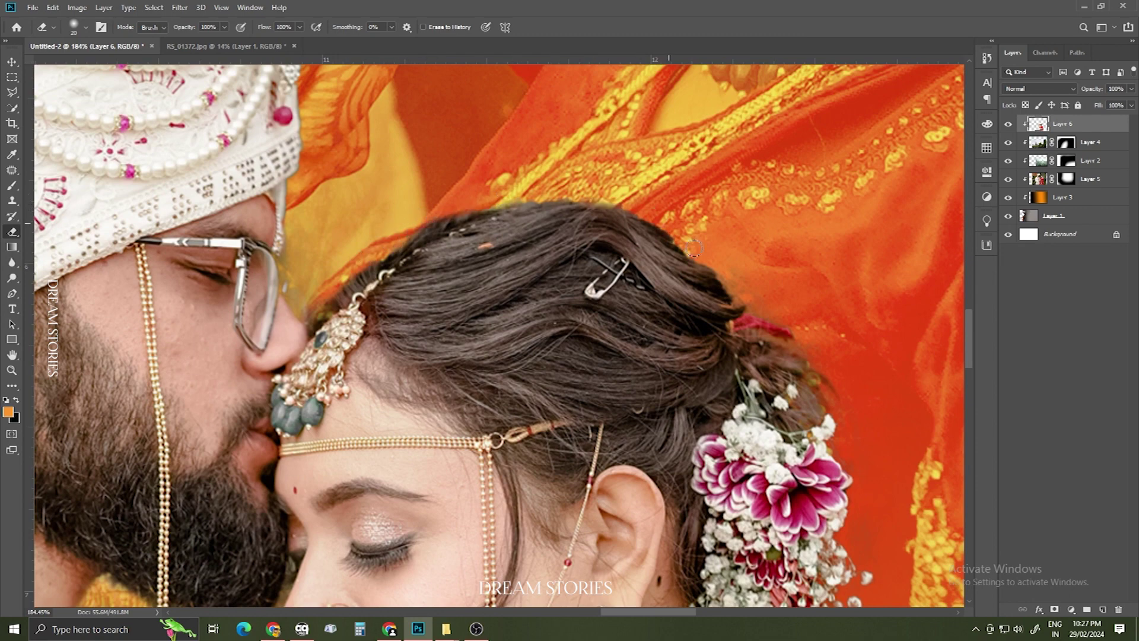
pyautogui.scroll(-3, 688, 243)
pyautogui.scroll(2, 688, 244)
pyautogui.moveTo(474, 217); pyautogui.dragTo(591, 516)
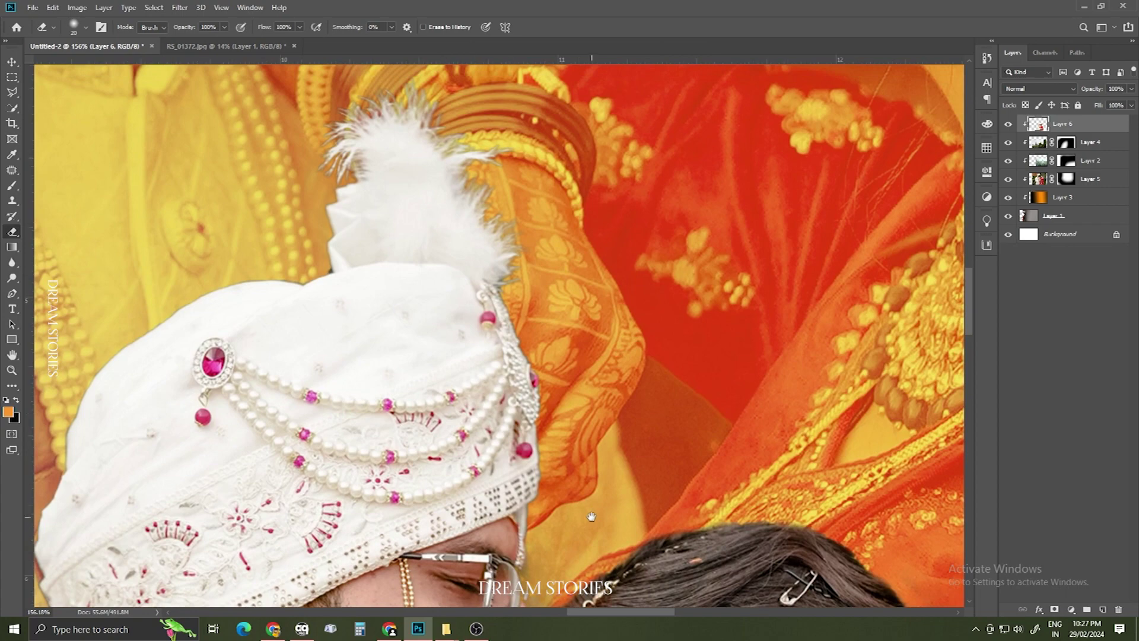
pyautogui.scroll(-3, 591, 517)
pyautogui.scroll(7, 432, 280)
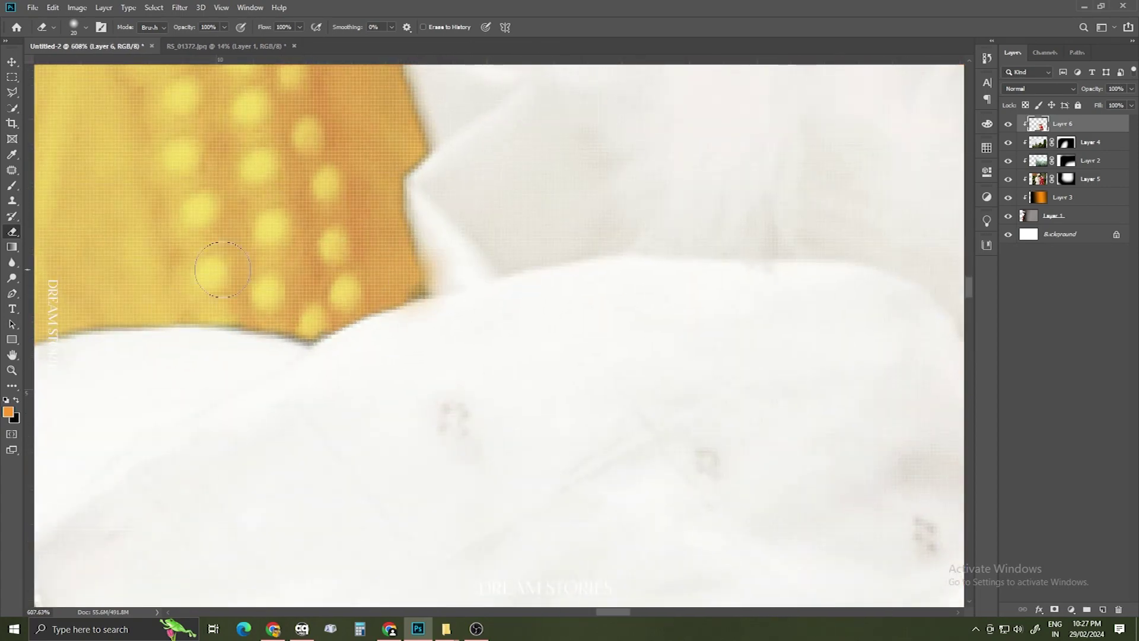
pyautogui.scroll(-10, 484, 314)
pyautogui.scroll(2, 587, 402)
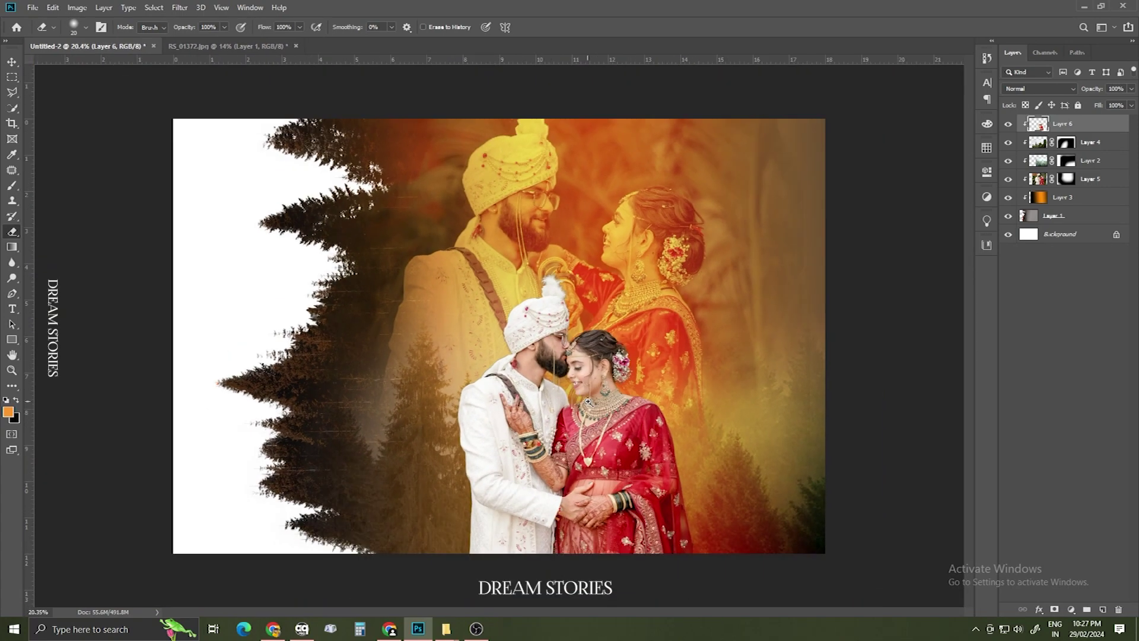
# - Shrink the couple cutout slightly and reposition it at the bottom centre of the album page
pyautogui.scroll(1, 587, 402)
pyautogui.press('v')
pyautogui.moveTo(655, 236); pyautogui.dragTo(646, 225)
pyautogui.moveTo(590, 483); pyautogui.dragTo(581, 487)
pyautogui.hotkey('ctrl', 't')
pyautogui.moveTo(701, 270); pyautogui.dragTo(687, 287)
pyautogui.moveTo(625, 457)
pyautogui.mouseDown()
pyautogui.moveTo(623, 442)
pyautogui.moveTo(693, 433)
pyautogui.moveTo(638, 442)
pyautogui.mouseUp()
pyautogui.press('Return')
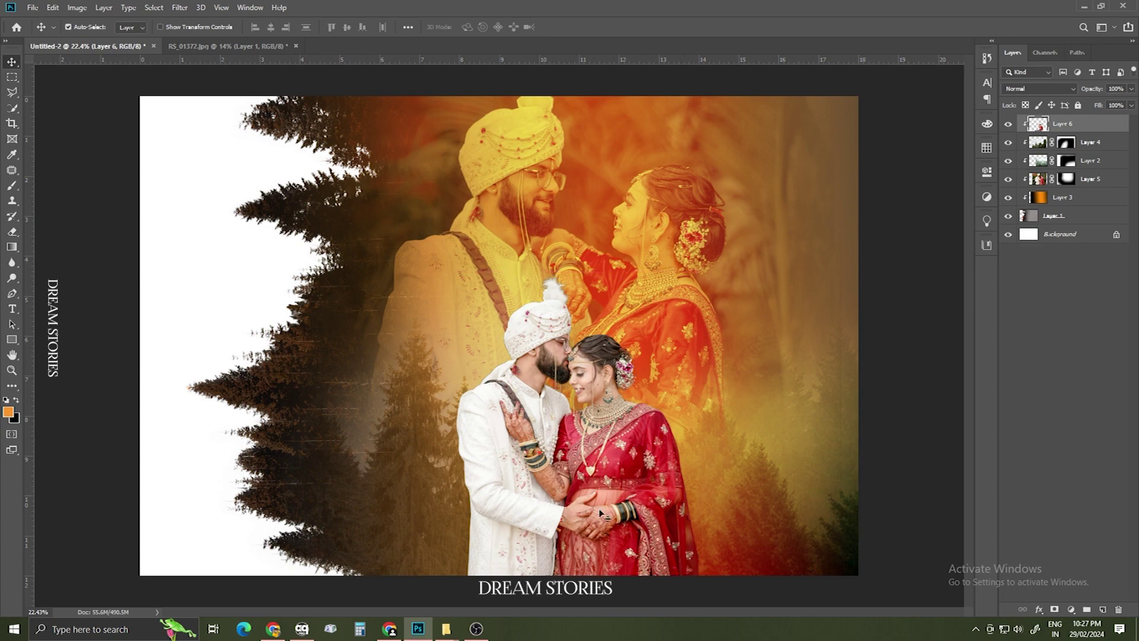
# - Open the flying-birds PNG from File Explorer in Photoshop as its own document
pyautogui.moveTo(443, 634)
pyautogui.click(401, 585)
pyautogui.moveTo(614, 278); pyautogui.dragTo(711, 46)
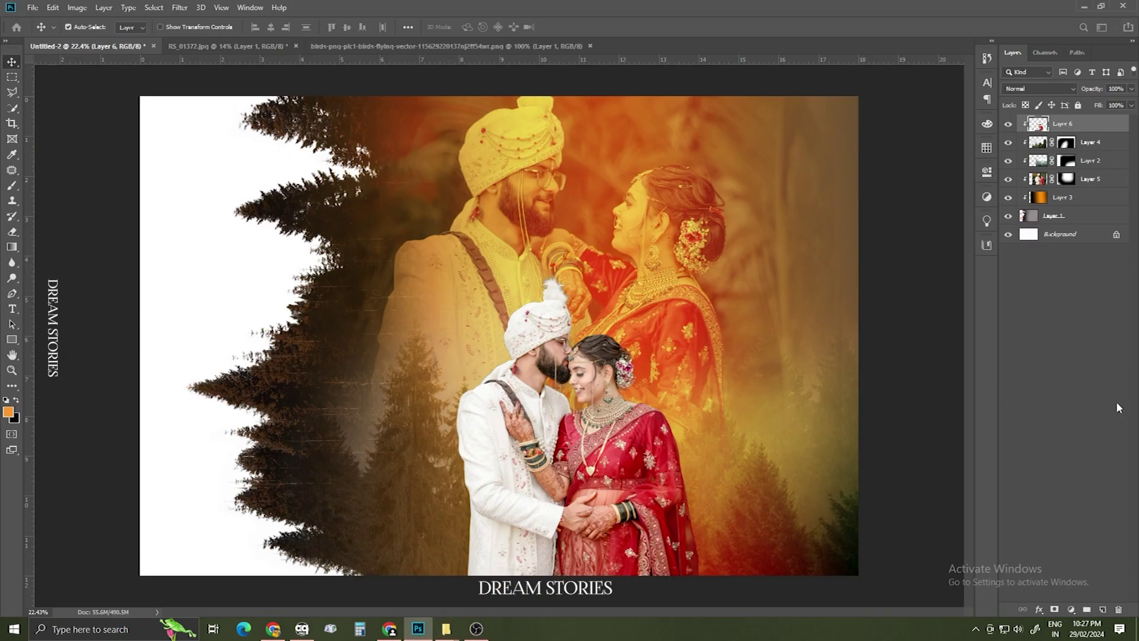
# - Select the fake checkered background around the birds with the Magic Wand and delete it
pyautogui.press('w')
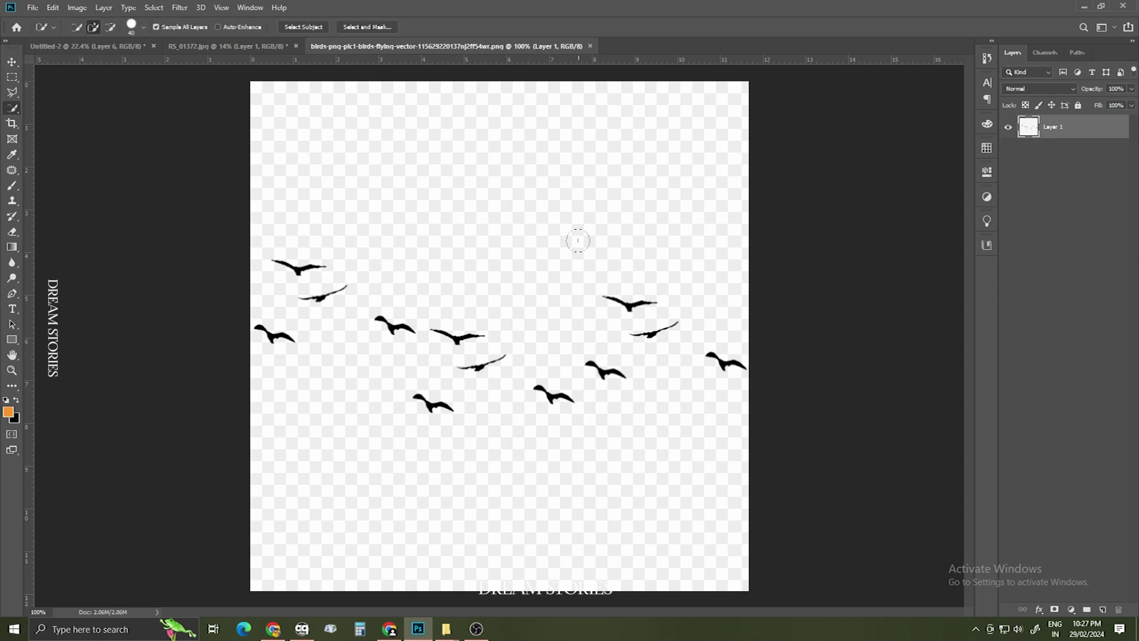
pyautogui.rightClick(12, 108)
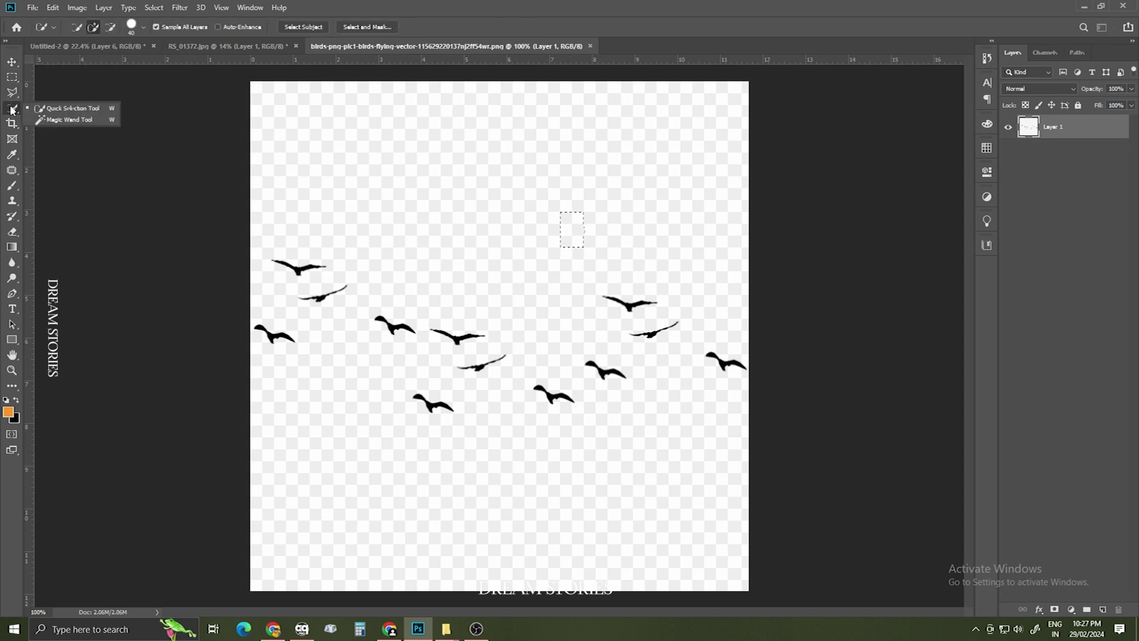
pyautogui.click(41, 118)
pyautogui.click(364, 163)
pyautogui.press('Delete')
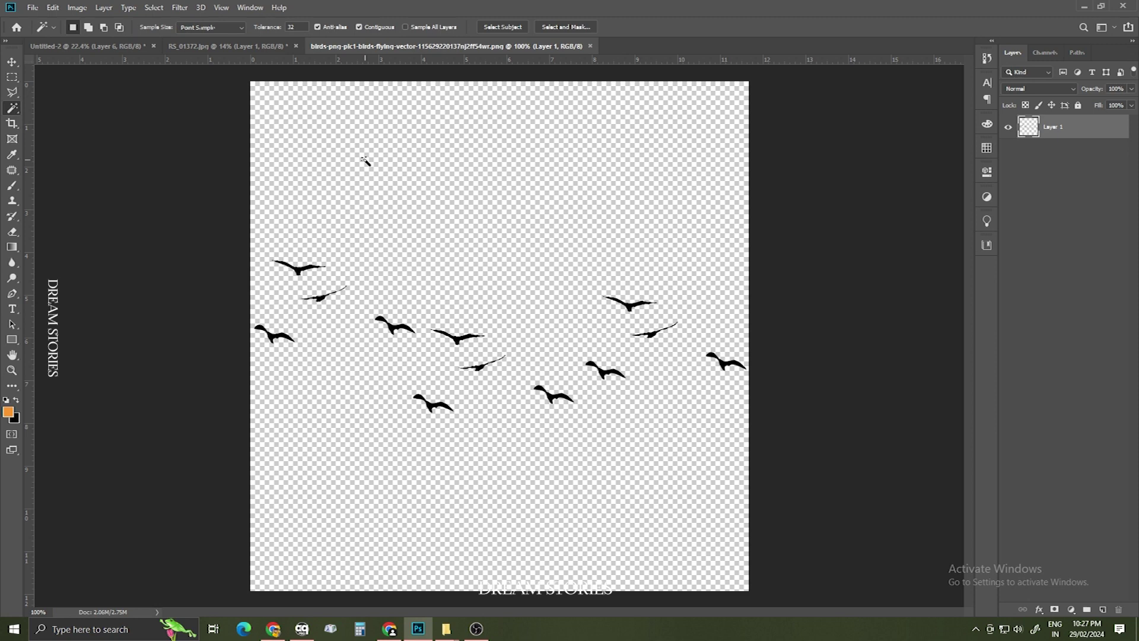
# - Move the birds into the Untitled-2 album page, scaled to about 144% and placed over the glow beside the bride
pyautogui.hotkey('ctrl', 'x')
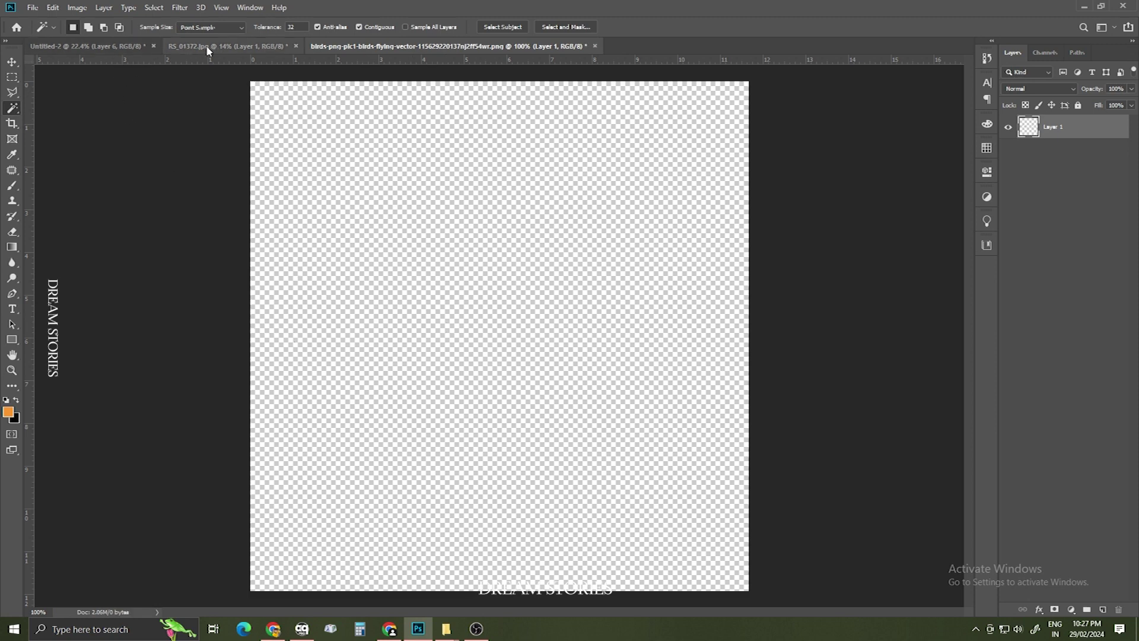
pyautogui.click(119, 45)
pyautogui.hotkey('ctrl', 'v')
pyautogui.hotkey('ctrl', 't')
pyautogui.moveTo(520, 346); pyautogui.dragTo(832, 377)
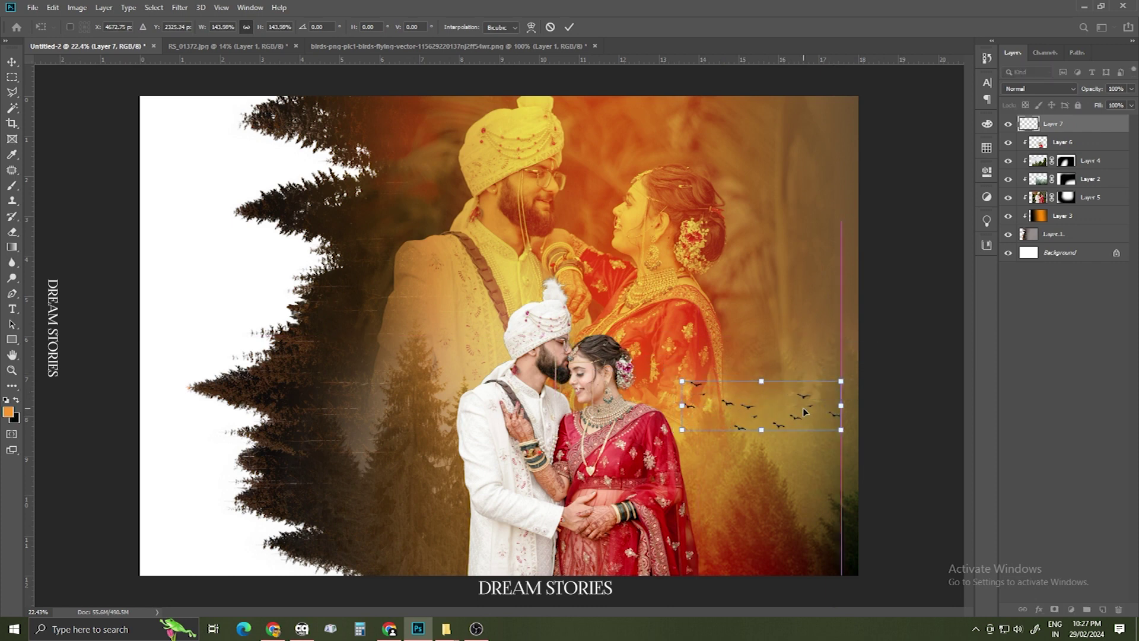
pyautogui.press('Return')
# - Set the birds layer to the Overlay blend mode at 66% opacity
pyautogui.press('w')
pyautogui.click(1038, 89)
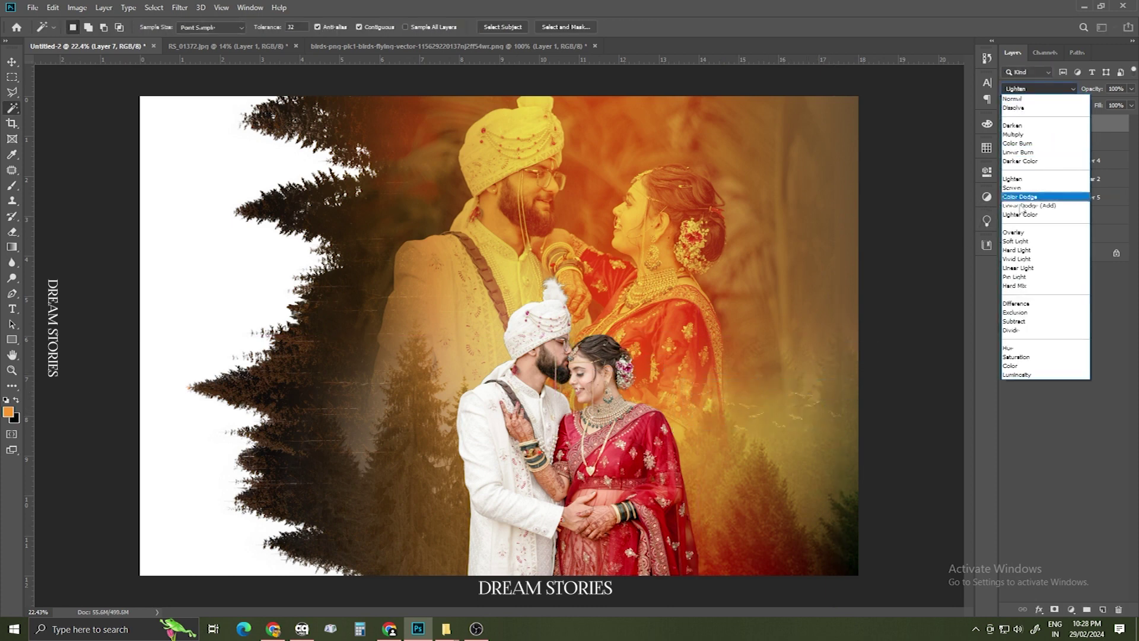
pyautogui.click(1019, 234)
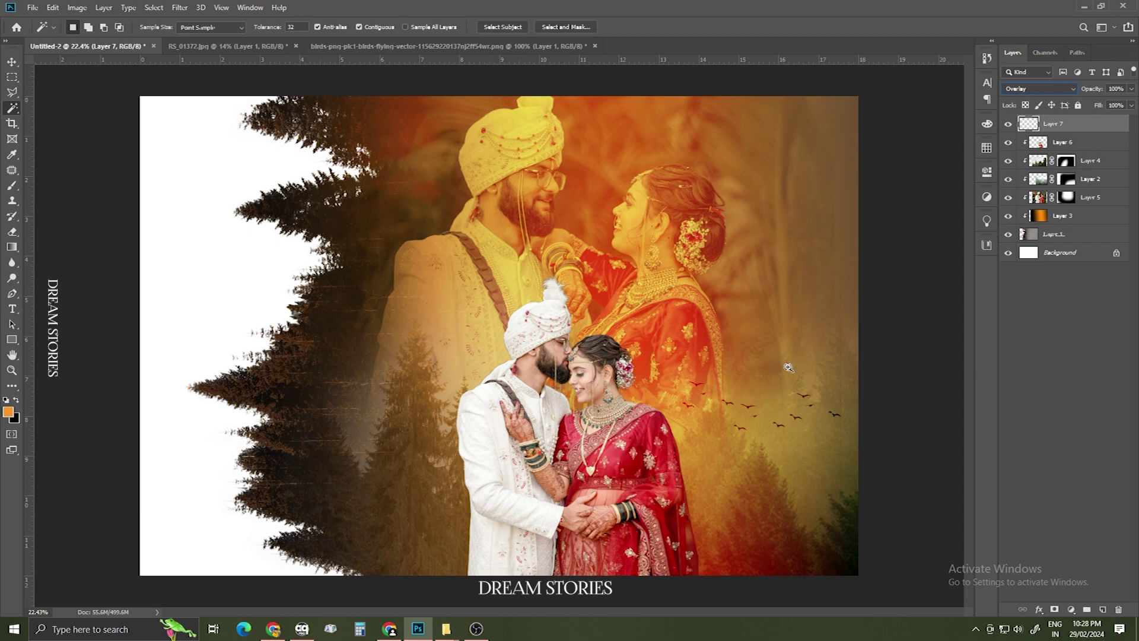
pyautogui.moveTo(788, 366); pyautogui.dragTo(831, 463)
pyautogui.hotkey('ctrl', '0')
pyautogui.scroll(3, 714, 421)
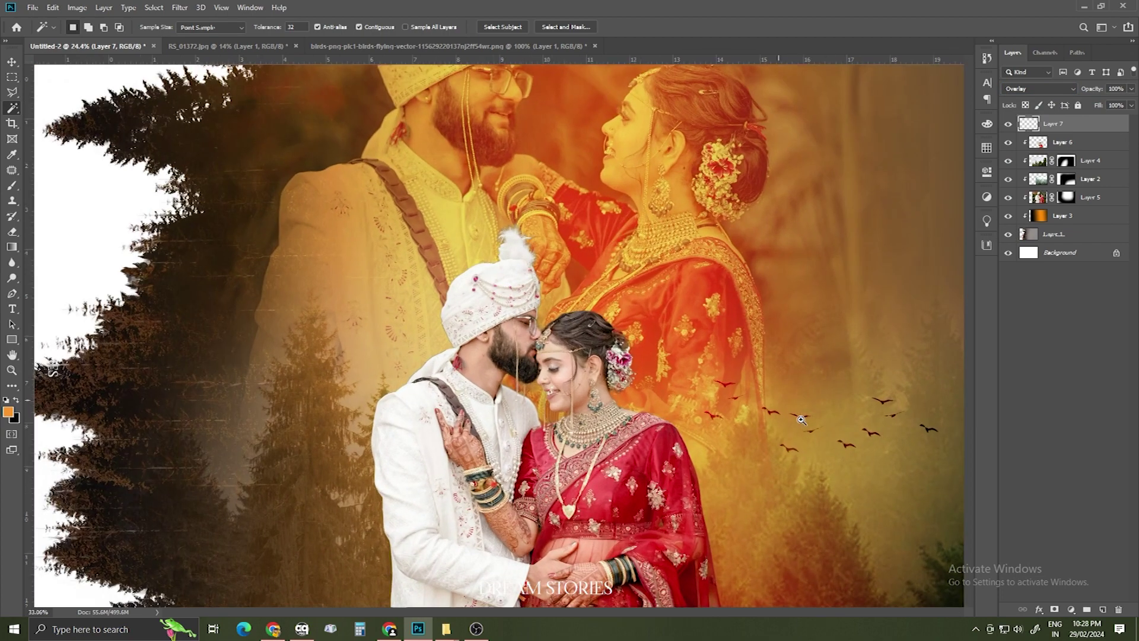
pyautogui.scroll(-1, 662, 359)
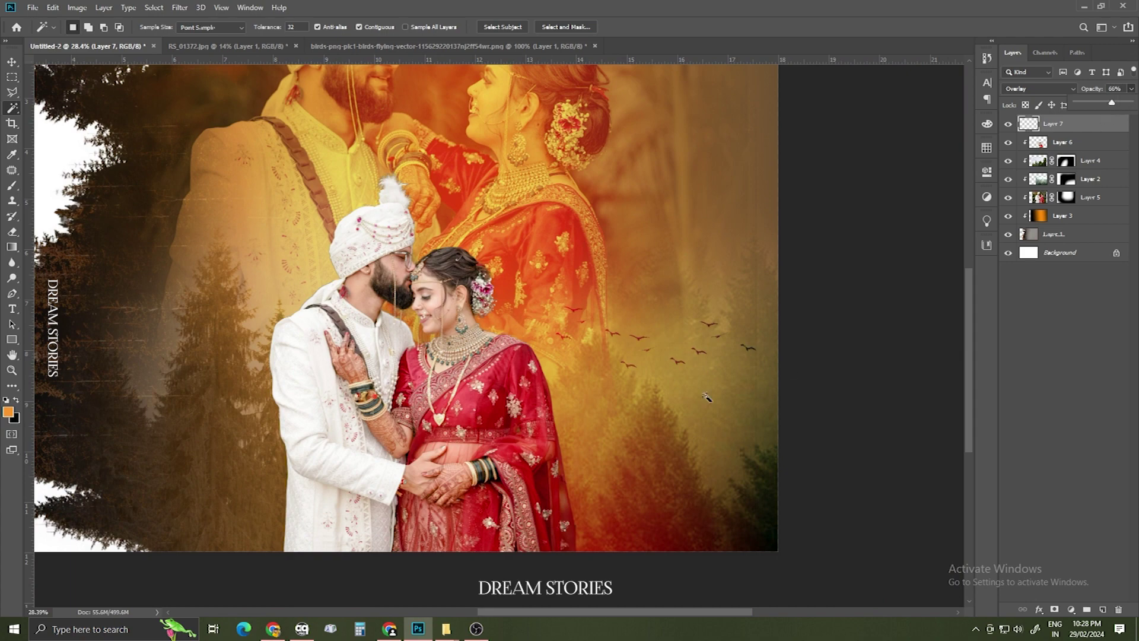
pyautogui.scroll(-3, 593, 416)
pyautogui.moveTo(590, 433); pyautogui.dragTo(617, 434)
pyautogui.rightClick(558, 342)
pyautogui.click(573, 350)
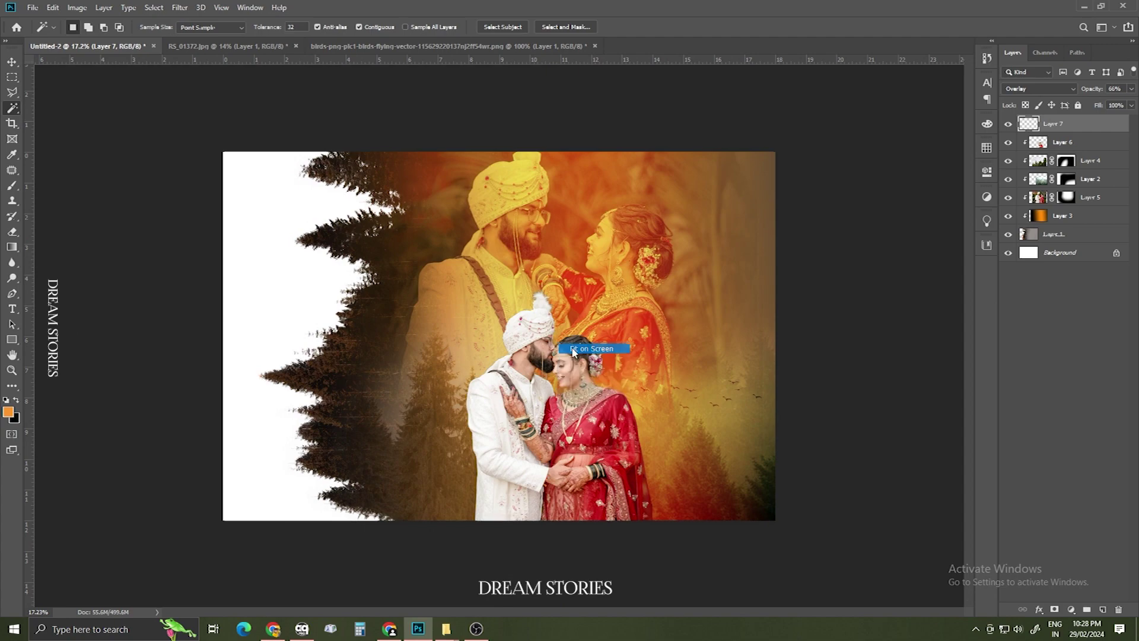
pyautogui.click(573, 351)
pyautogui.scroll(-1, 561, 330)
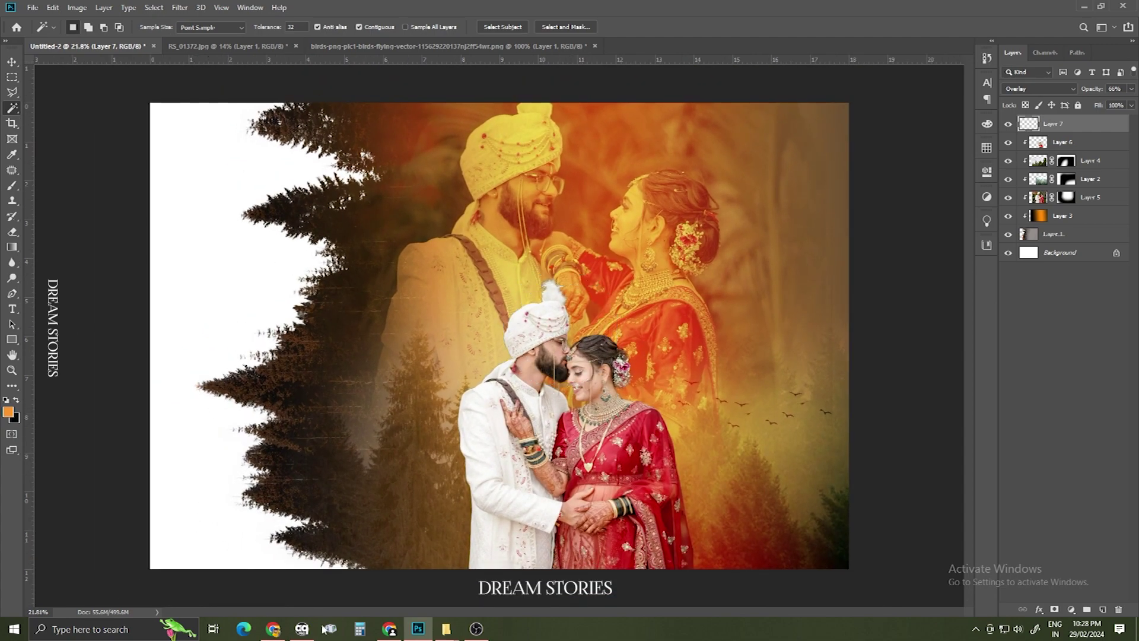
# - Open the calligraphy file 42.png from the AAA-Wisdom Marathi Calligraphy folder as its own Photoshop document
pyautogui.moveTo(447, 638)
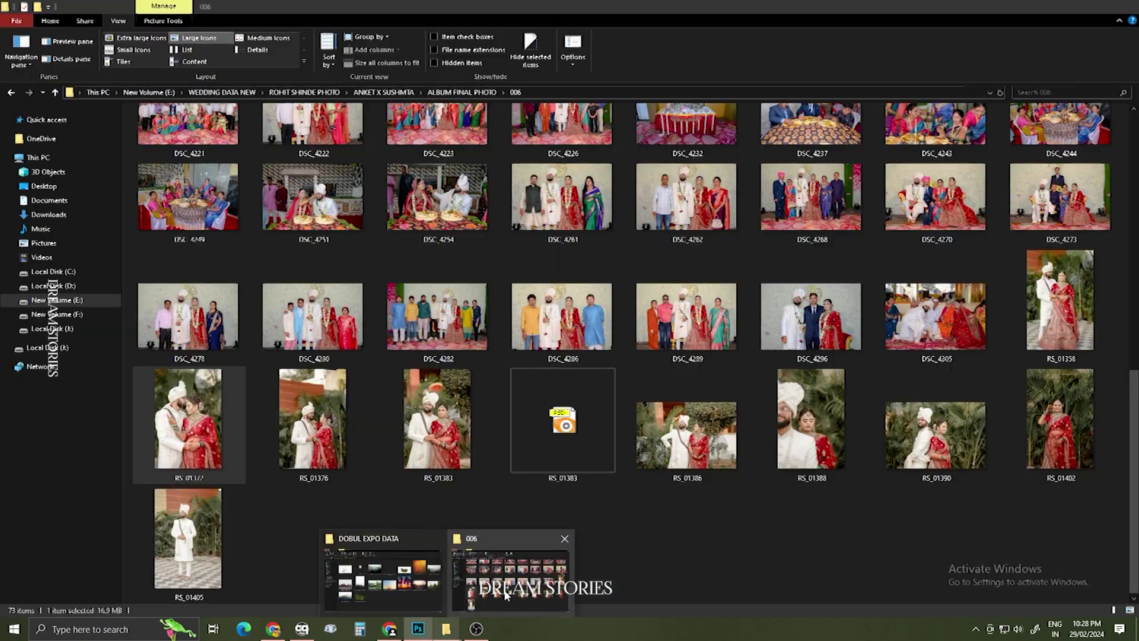
pyautogui.click(510, 578)
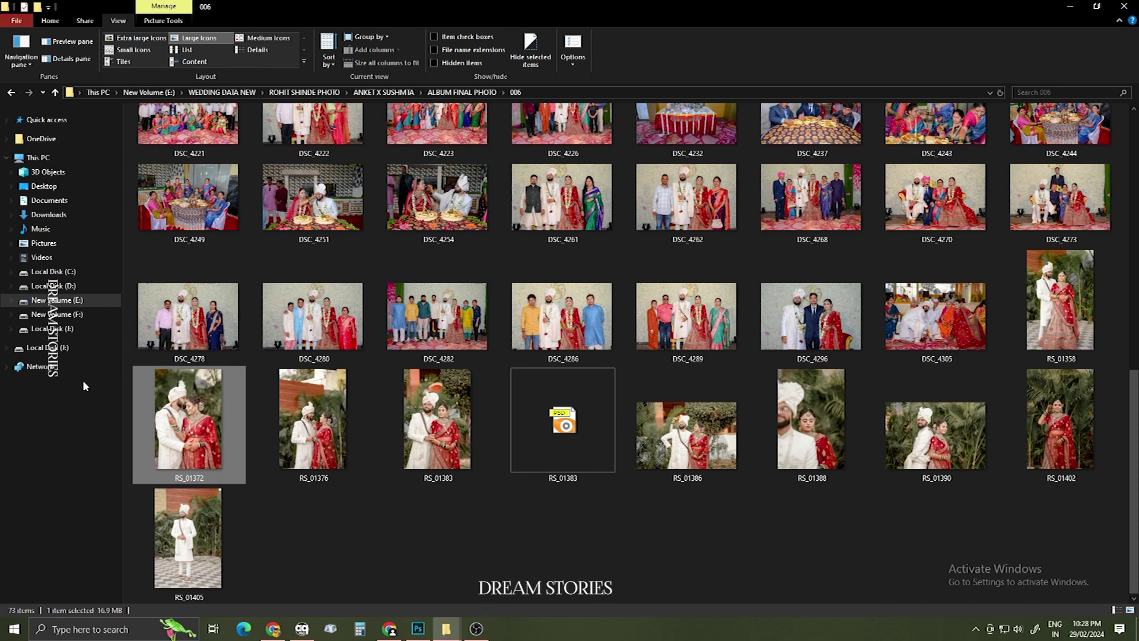
pyautogui.click(58, 320)
pyautogui.doubleClick(350, 148)
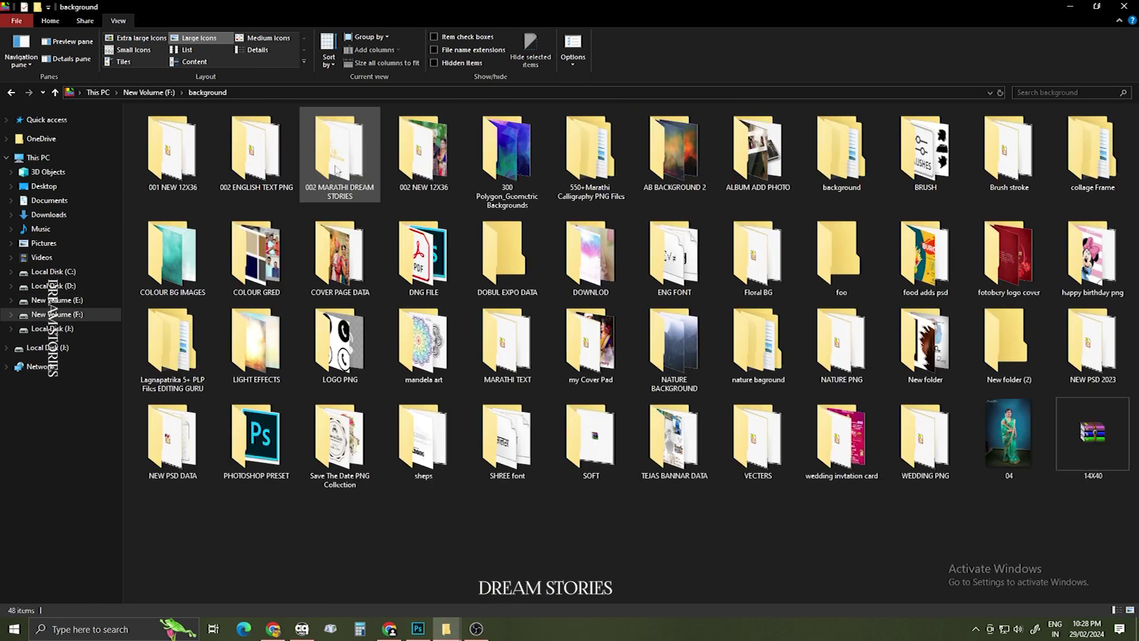
pyautogui.doubleClick(590, 151)
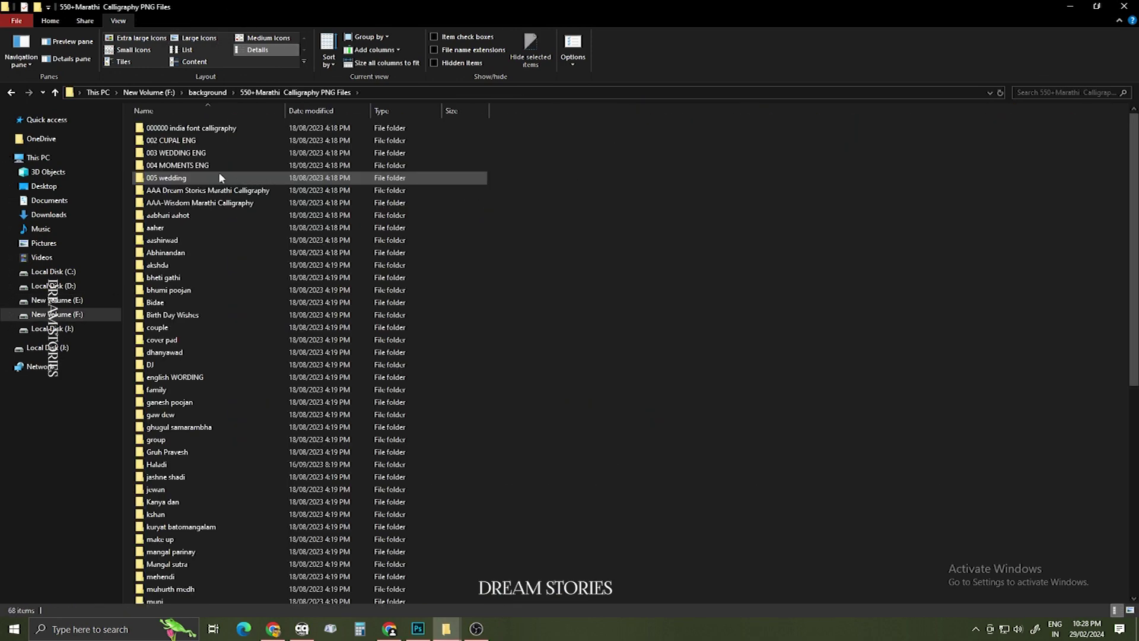
pyautogui.doubleClick(175, 203)
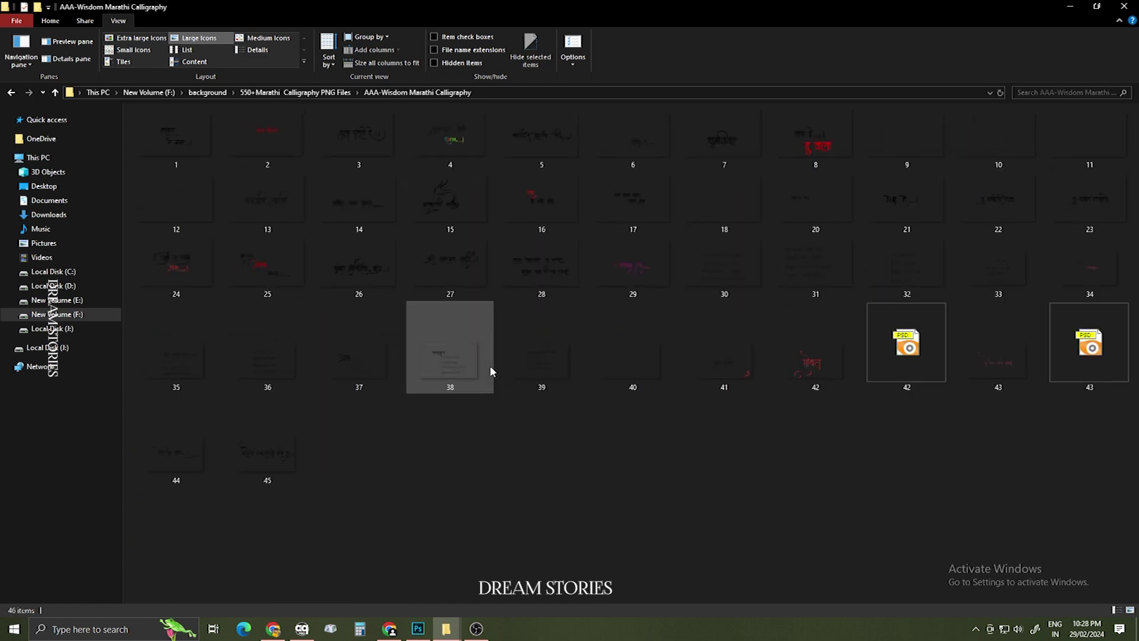
pyautogui.click(812, 386)
pyautogui.moveTo(492, 586); pyautogui.dragTo(1034, 469)
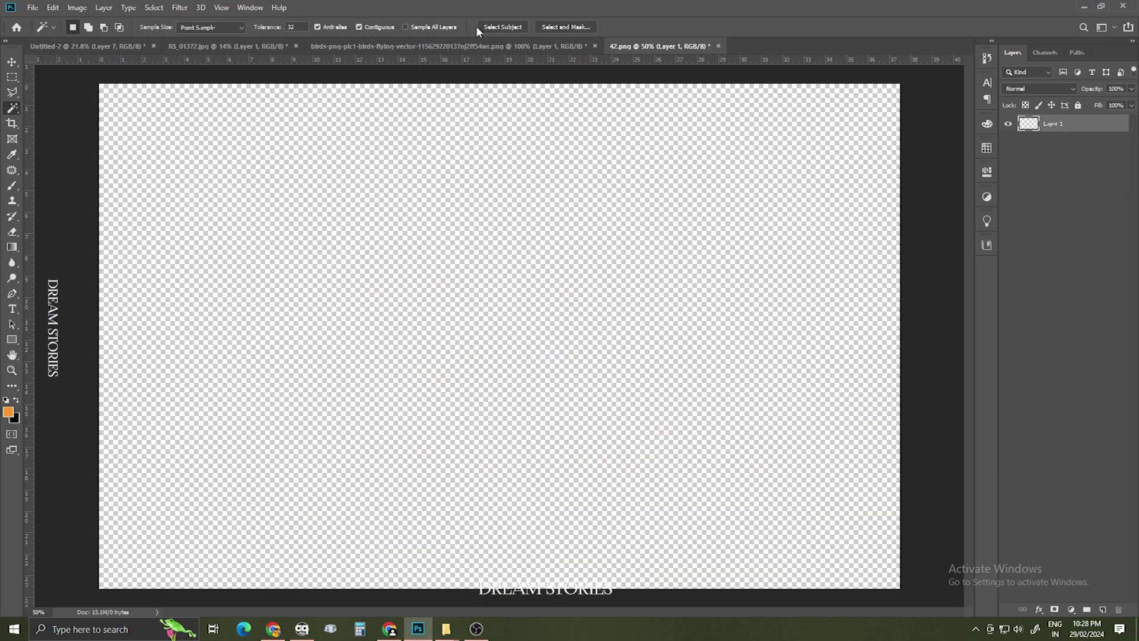
# - Paste the red calligraphy into the Untitled-2 album page, scaled down and placed on the white area beside the forest edge
pyautogui.click(93, 45)
pyautogui.hotkey('ctrl', 'v')
pyautogui.hotkey('ctrl', 't')
pyautogui.moveTo(509, 290); pyautogui.dragTo(246, 245)
pyautogui.moveTo(331, 204); pyautogui.dragTo(288, 240)
pyautogui.moveTo(265, 286); pyautogui.dragTo(291, 293)
pyautogui.press('Return')
pyautogui.press('w')
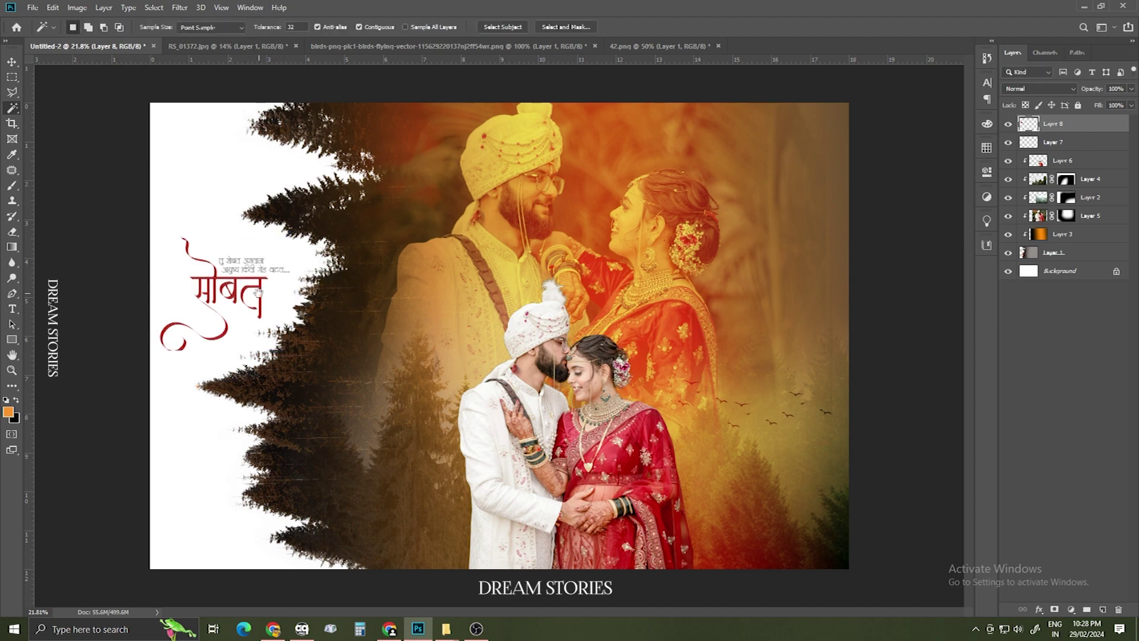
pyautogui.scroll(2, 285, 317)
pyautogui.scroll(-2, 286, 317)
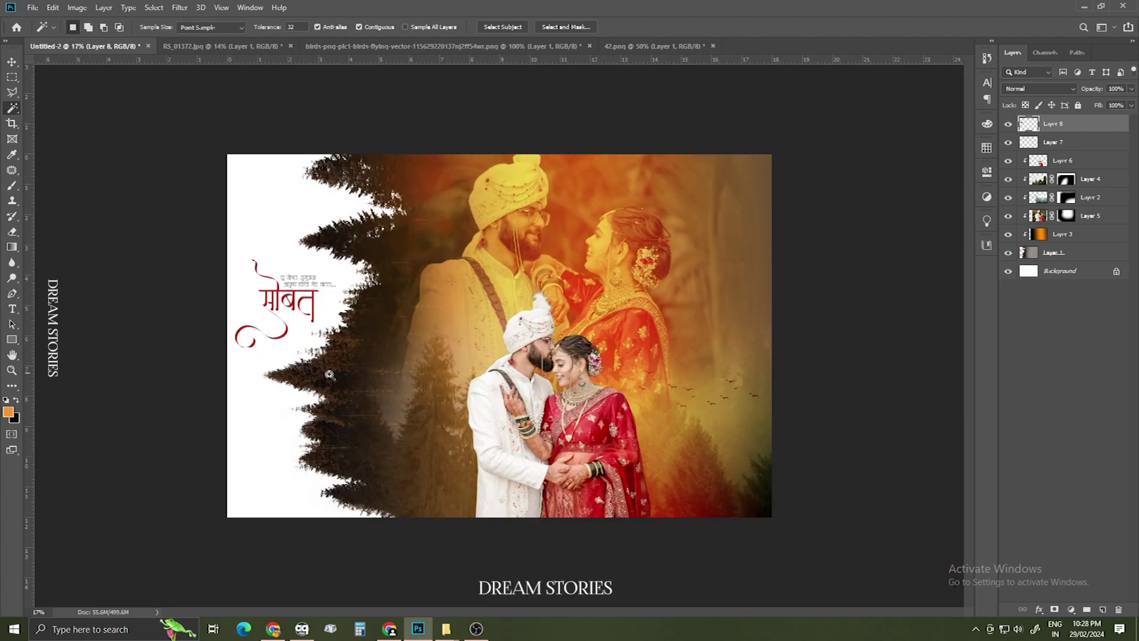
pyautogui.scroll(1, 617, 372)
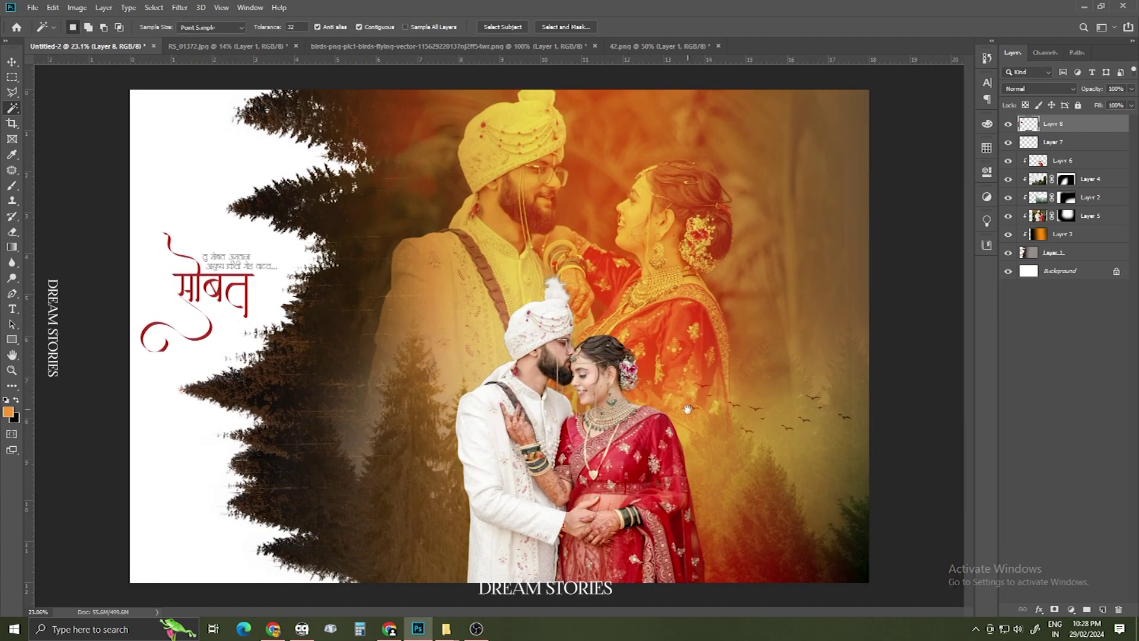
# - Stretch the Layer 1 forest shape slightly further left into the white area of the page
pyautogui.click(1077, 253)
pyautogui.hotkey('ctrl', 't')
pyautogui.moveTo(168, 336); pyautogui.dragTo(151, 336)
pyautogui.press('Return')
# - Stretch the orange gradient on Layer 3 leftward to cover the forest shape's leftmost tree tips
pyautogui.click(1102, 239)
pyautogui.hotkey('ctrl', 't')
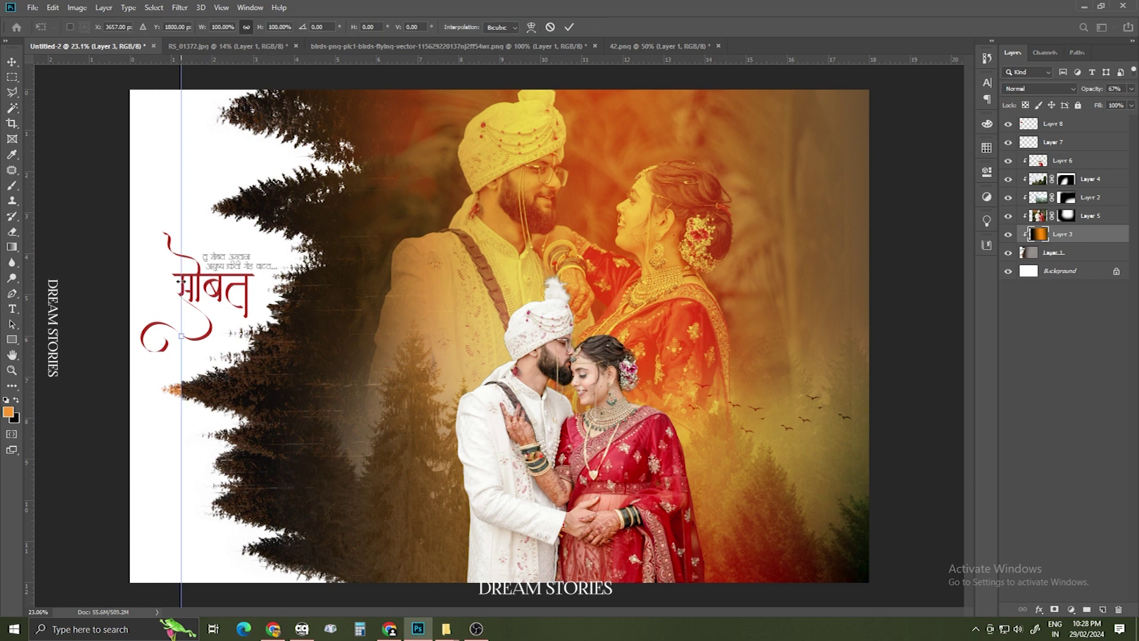
pyautogui.moveTo(181, 336); pyautogui.dragTo(108, 336)
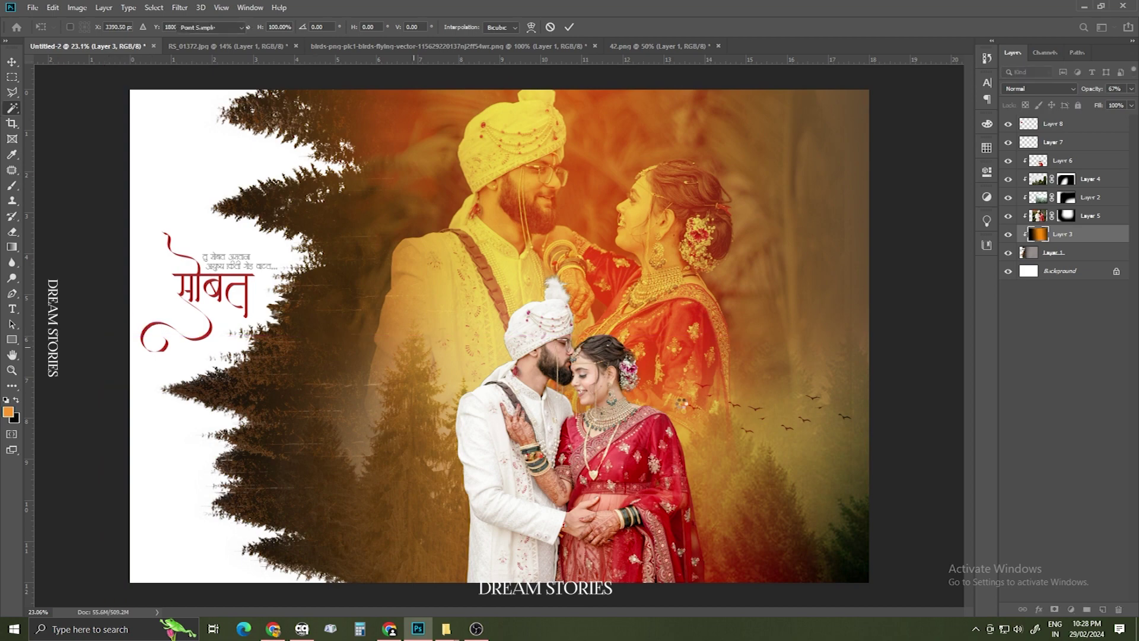
pyautogui.moveTo(681, 403); pyautogui.dragTo(664, 383)
pyautogui.press('Return')
pyautogui.hotkey('ctrl', '0')
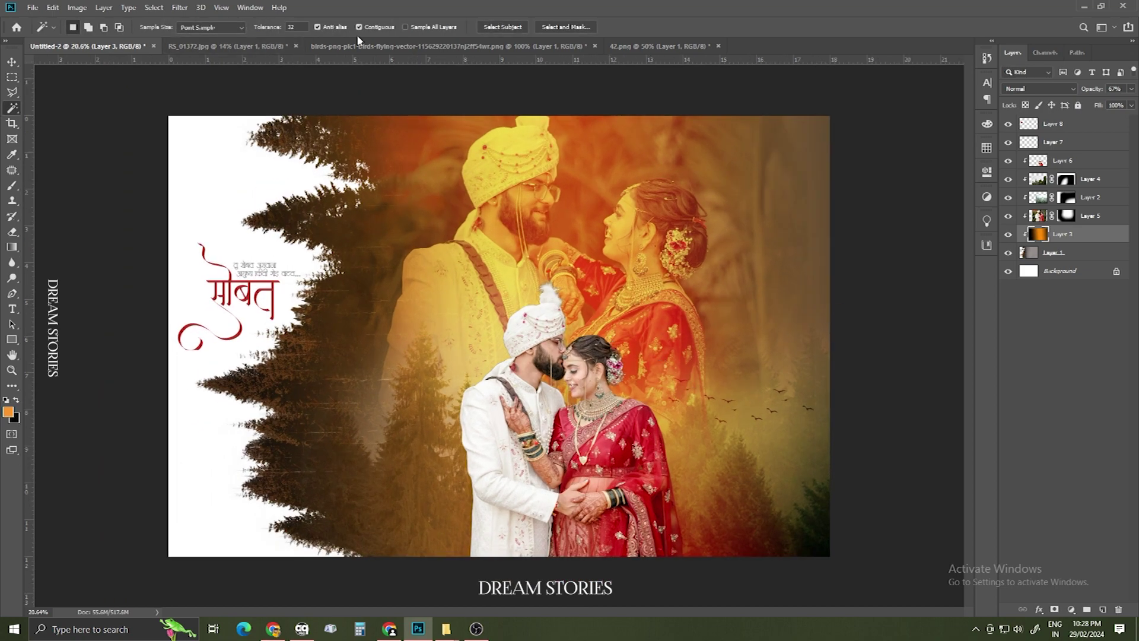
# - Close the birds PNG, 42.png and RS_01372.jpg documents without saving their changes
pyautogui.click(367, 46)
pyautogui.click(594, 47)
pyautogui.click(566, 186)
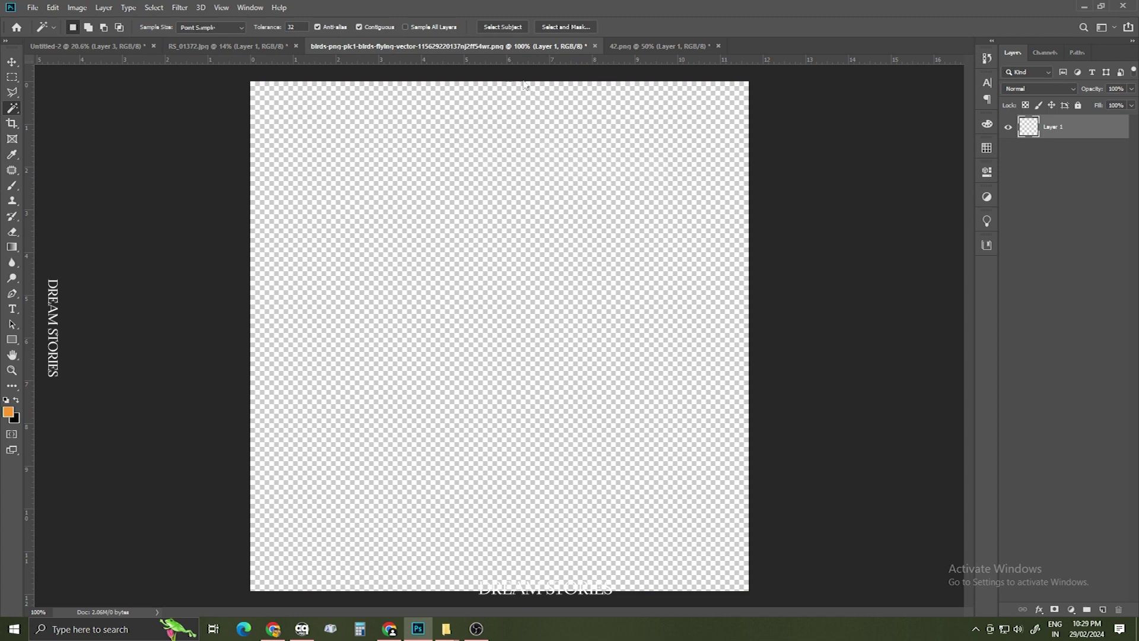
pyautogui.click(414, 45)
pyautogui.click(419, 46)
pyautogui.click(560, 188)
pyautogui.click(237, 46)
pyautogui.click(295, 46)
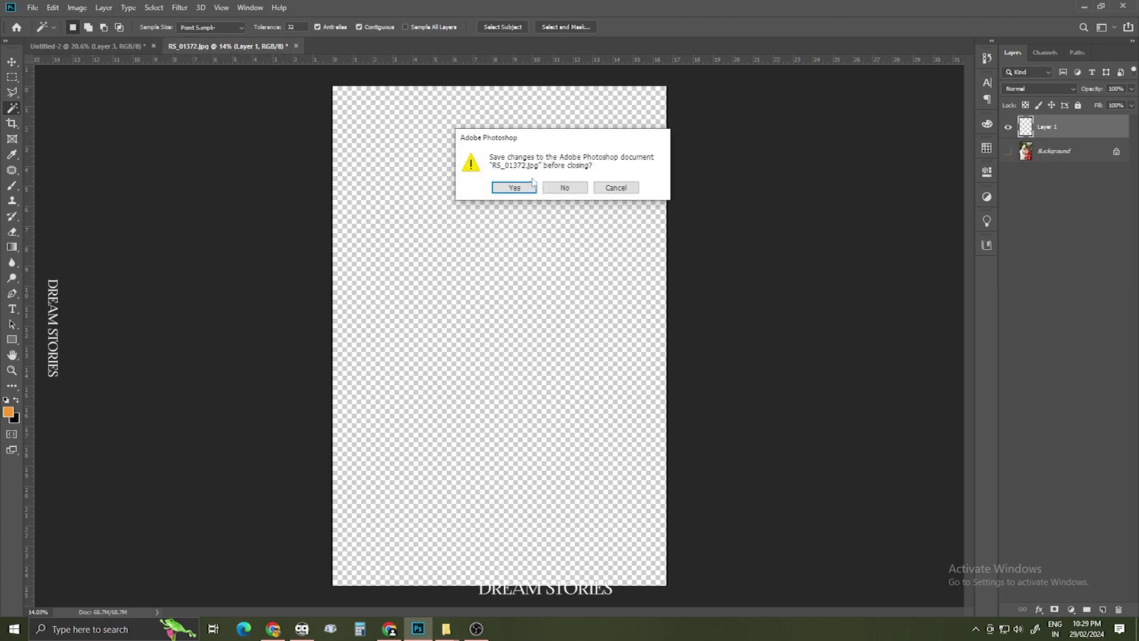
pyautogui.click(564, 187)
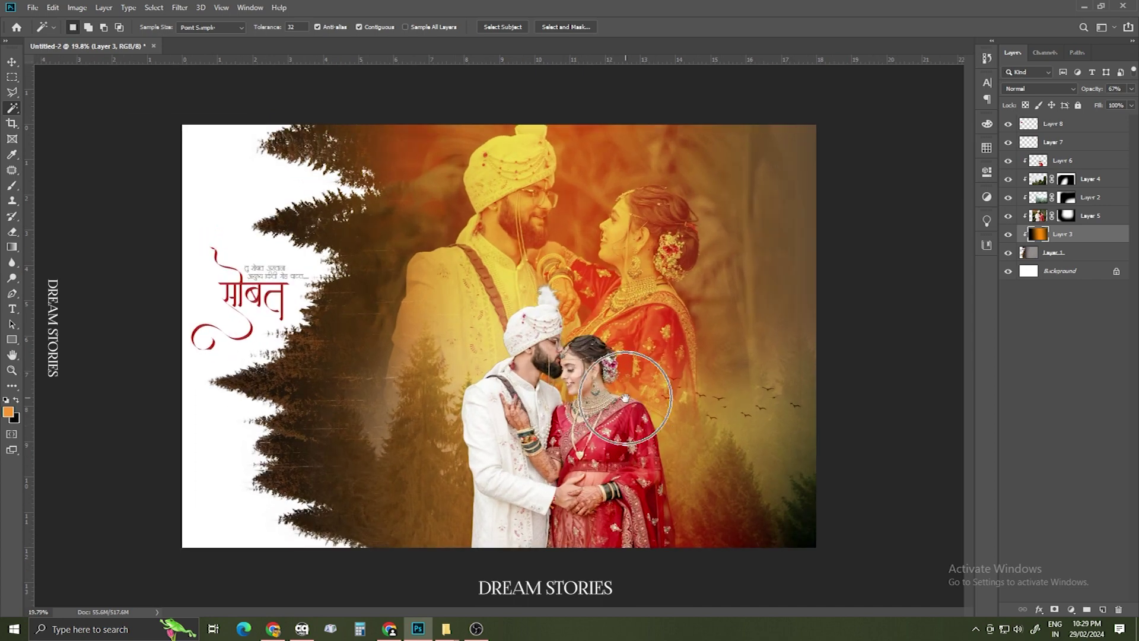
# - Preview the forest photos in the DOBUL EXPO DATA folder and open landscape-photography-image1 in Photoshop as its own document
pyautogui.moveTo(446, 629)
pyautogui.click(351, 589)
pyautogui.click(506, 398)
pyautogui.doubleClick(345, 332)
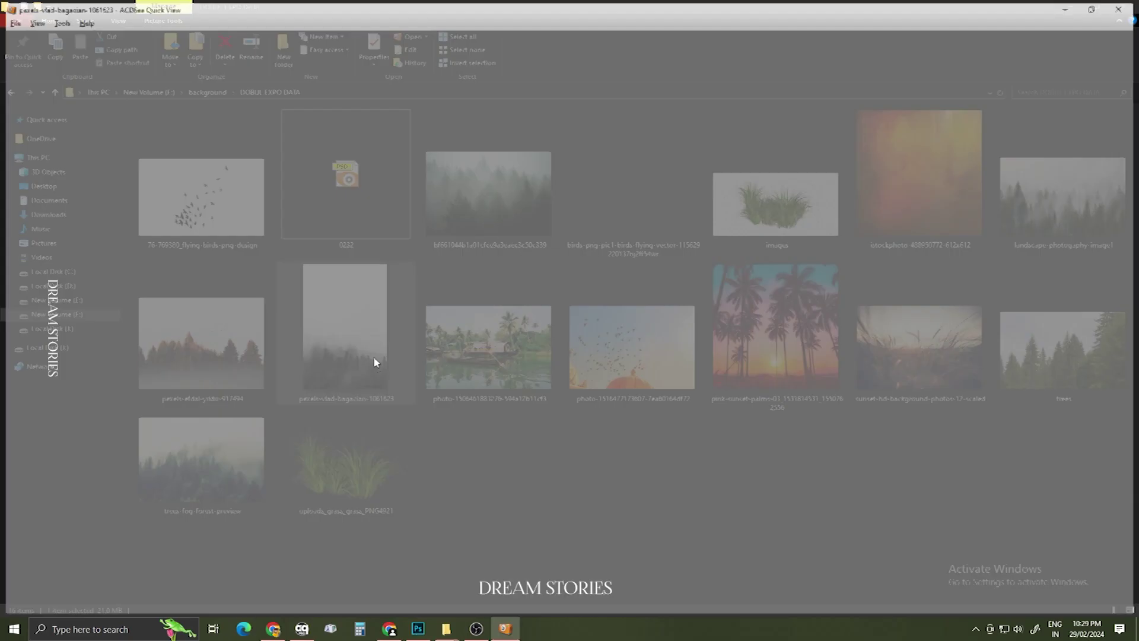
pyautogui.click(1133, 11)
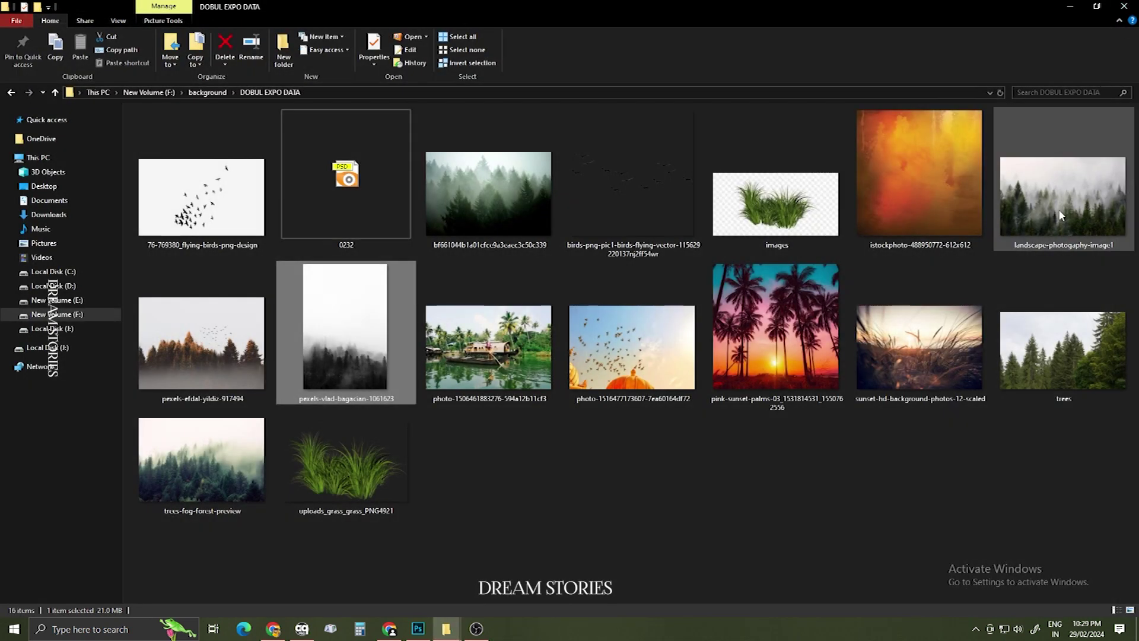
pyautogui.doubleClick(1065, 178)
pyautogui.click(1125, 10)
pyautogui.moveTo(1053, 211); pyautogui.dragTo(1091, 435)
# - Cut a rectangular area around the tall trees in the landscape photo's left half and paste it into the album page above the gradient layer
pyautogui.press('m')
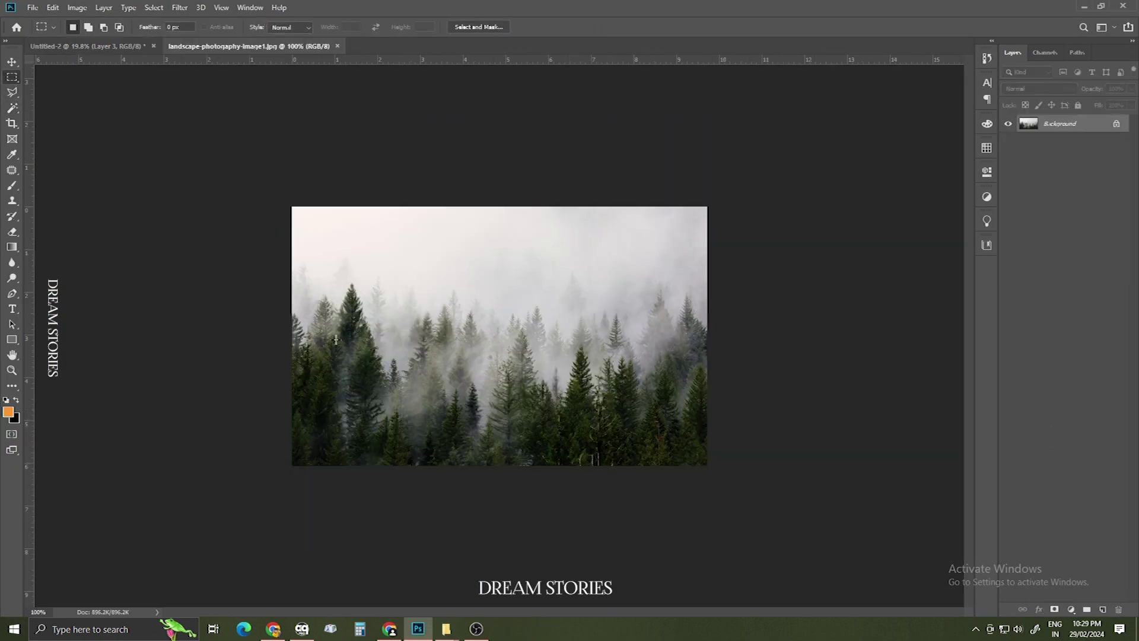
pyautogui.moveTo(314, 260); pyautogui.dragTo(454, 435)
pyautogui.hotkey('ctrl', 'BackSpace')
pyautogui.hotkey('ctrl', 'd')
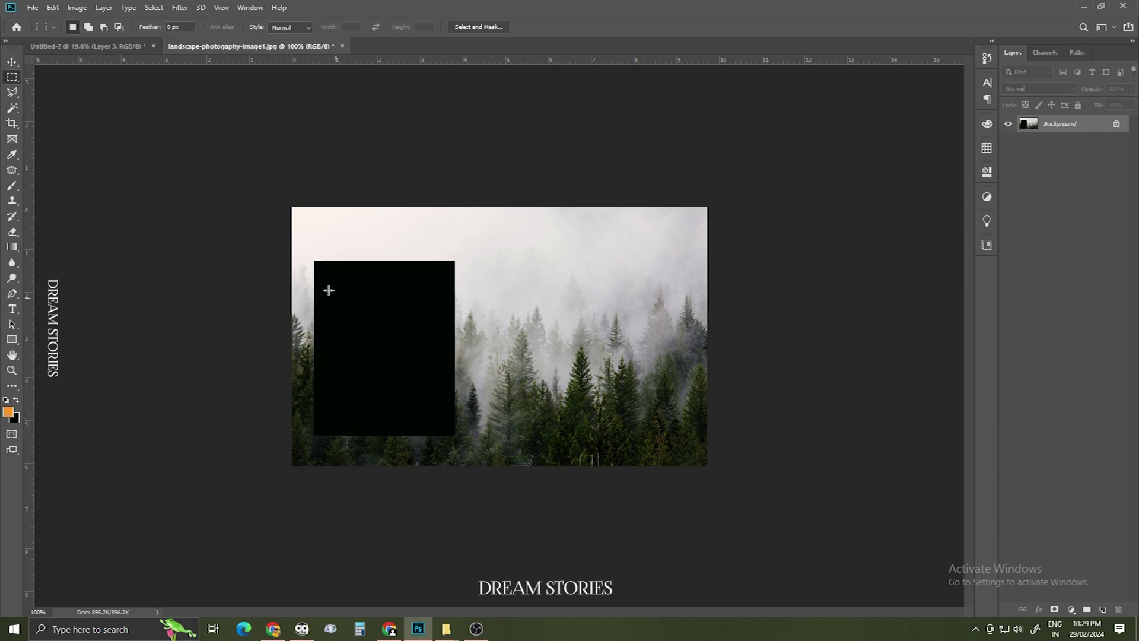
pyautogui.click(114, 47)
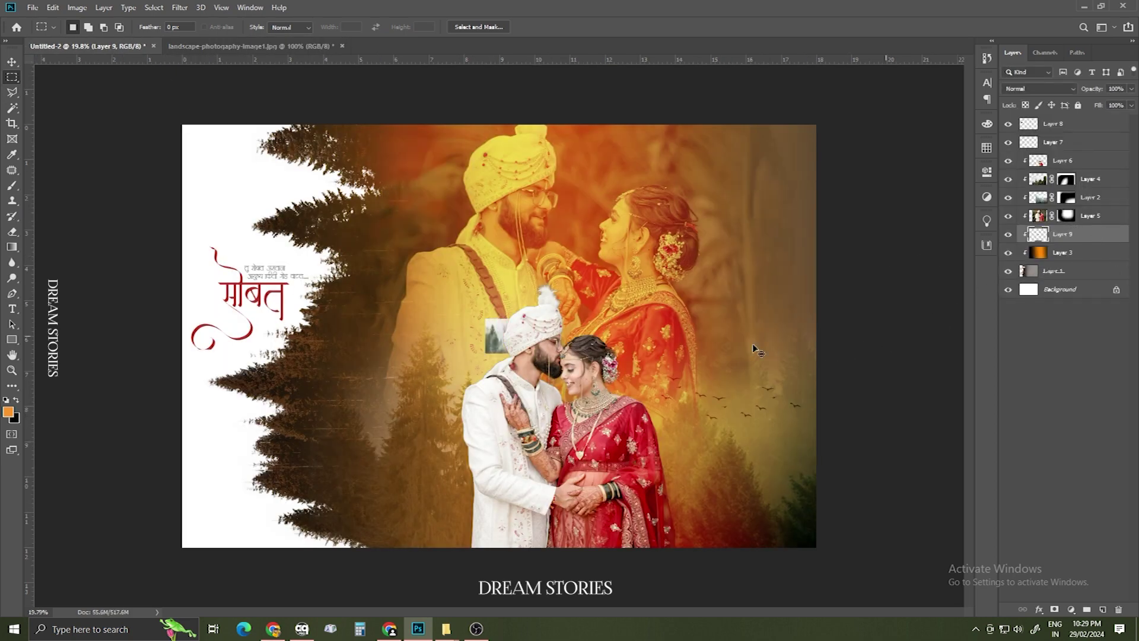
# - Enlarge the pasted tree piece and place it against the page's right edge, beside the large bride and above the birds
pyautogui.hotkey('ctrl', 't')
pyautogui.moveTo(540, 293); pyautogui.dragTo(574, 242)
pyautogui.moveTo(544, 327); pyautogui.dragTo(807, 295)
pyautogui.press('Return')
pyautogui.press('m')
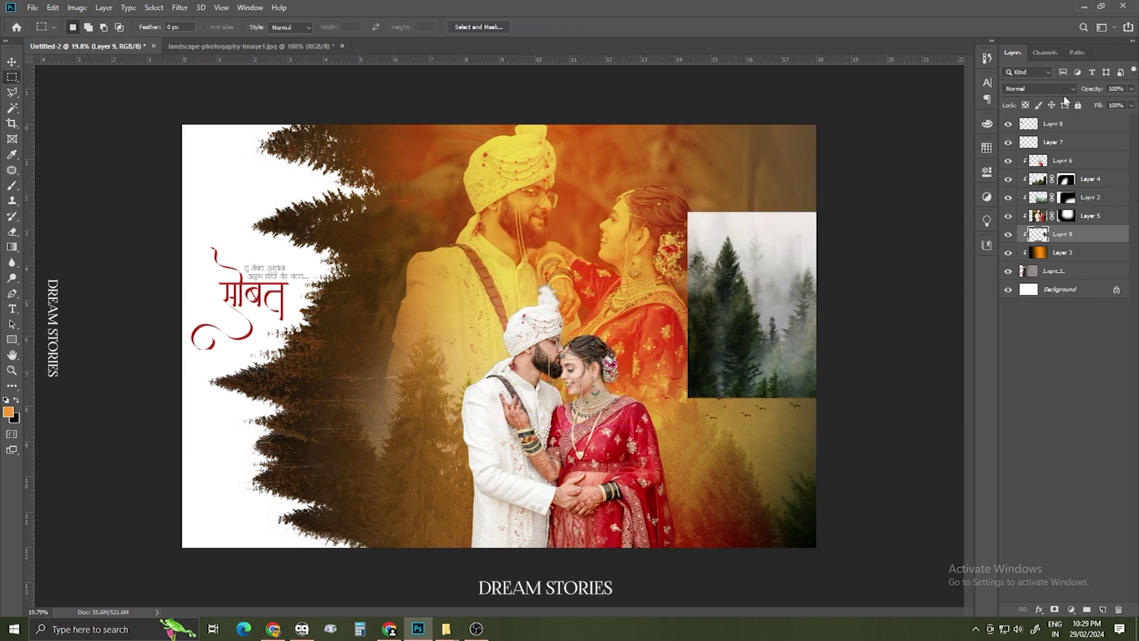
# - Set the tree piece to the Luminosity blend mode, add a layer mask and brush away its hard edges
pyautogui.click(1038, 89)
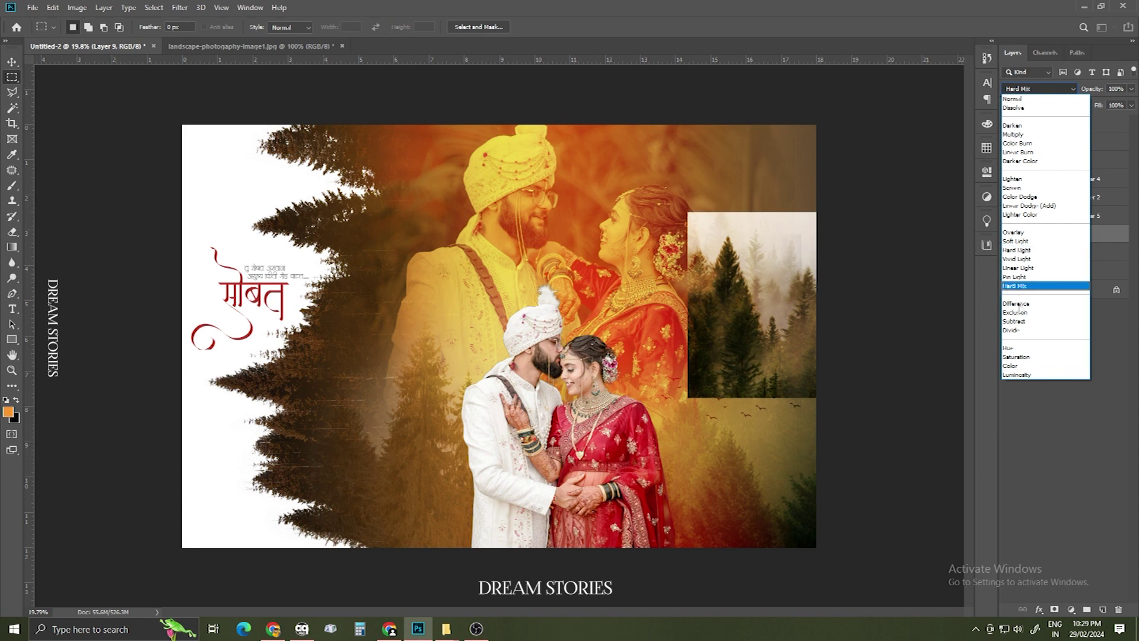
pyautogui.click(1017, 374)
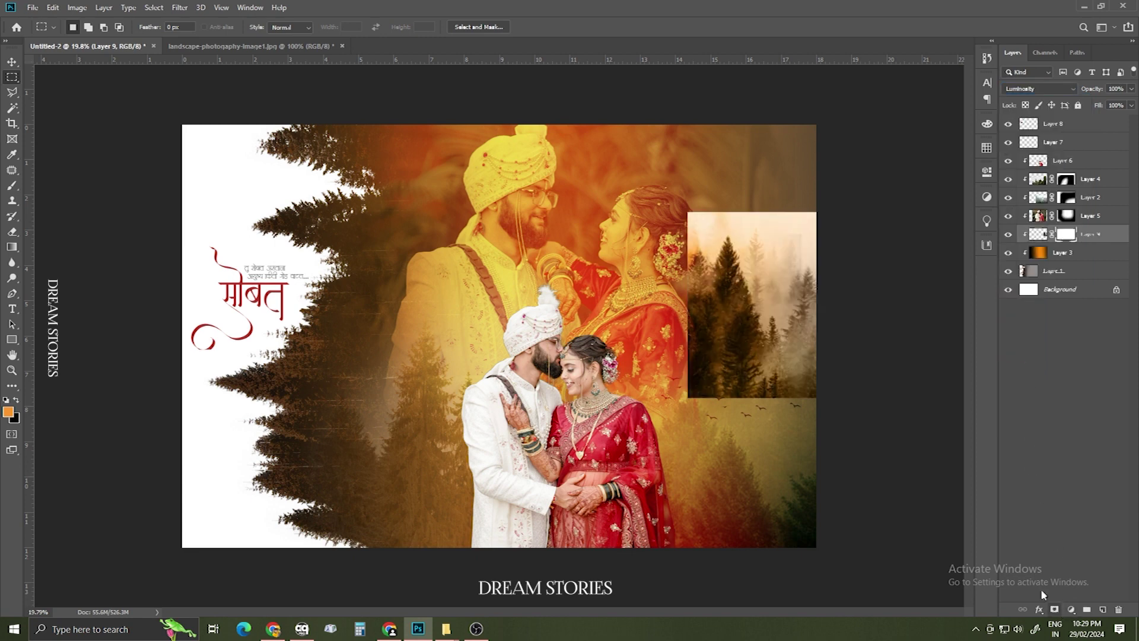
pyautogui.press('b')
pyautogui.moveTo(857, 220); pyautogui.dragTo(659, 222)
pyautogui.moveTo(860, 464)
pyautogui.mouseDown()
pyautogui.moveTo(842, 456)
pyautogui.moveTo(646, 517)
pyautogui.moveTo(941, 262)
pyautogui.mouseUp()
# - Rescale and reposition the masked trees so they extend past the page's right edge above the birds
pyautogui.hotkey('ctrl', 't')
pyautogui.moveTo(806, 327)
pyautogui.mouseDown()
pyautogui.moveTo(824, 225)
pyautogui.moveTo(799, 384)
pyautogui.moveTo(806, 351)
pyautogui.moveTo(860, 323)
pyautogui.moveTo(869, 249)
pyautogui.moveTo(842, 308)
pyautogui.moveTo(768, 319)
pyautogui.moveTo(786, 317)
pyautogui.mouseUp()
pyautogui.moveTo(856, 282); pyautogui.dragTo(796, 308)
pyautogui.press('Return')
pyautogui.scroll(3, 798, 303)
pyautogui.moveTo(828, 389); pyautogui.dragTo(646, 366)
pyautogui.scroll(-3, 658, 380)
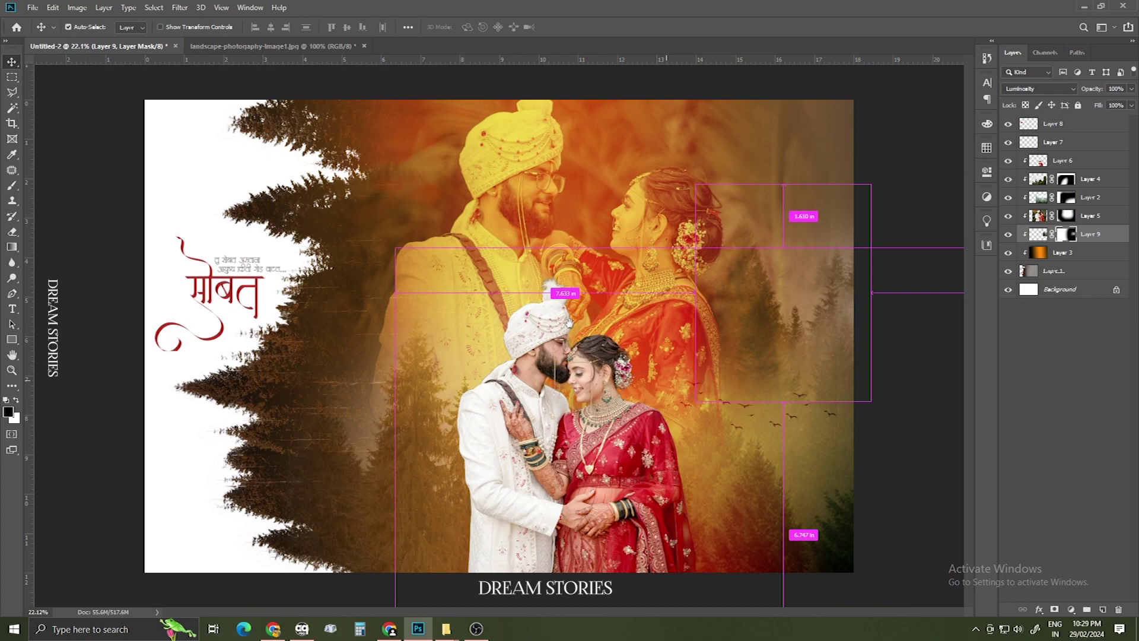
# - Select the foreground couple cutout layer and smooth the groom's face and neck skin with the Mixer Brush
pyautogui.moveTo(560, 375); pyautogui.dragTo(391, 382)
pyautogui.click(393, 330)
pyautogui.rightClick(381, 300)
pyautogui.click(390, 303)
pyautogui.scroll(3, 389, 304)
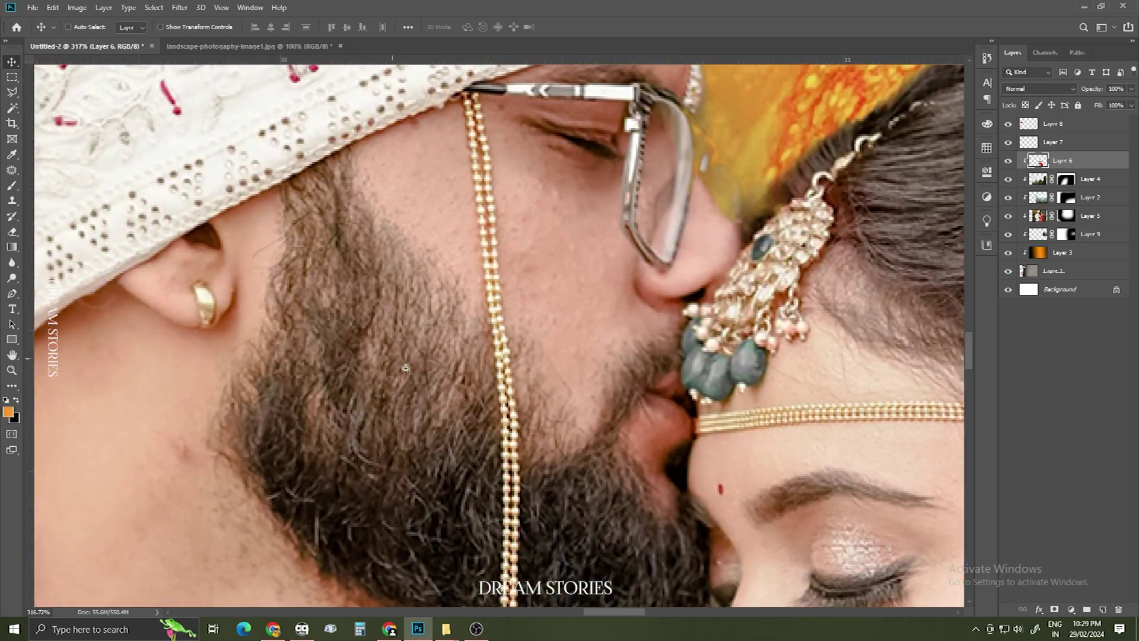
pyautogui.scroll(-1, 420, 362)
pyautogui.rightClick(12, 185)
pyautogui.click(71, 221)
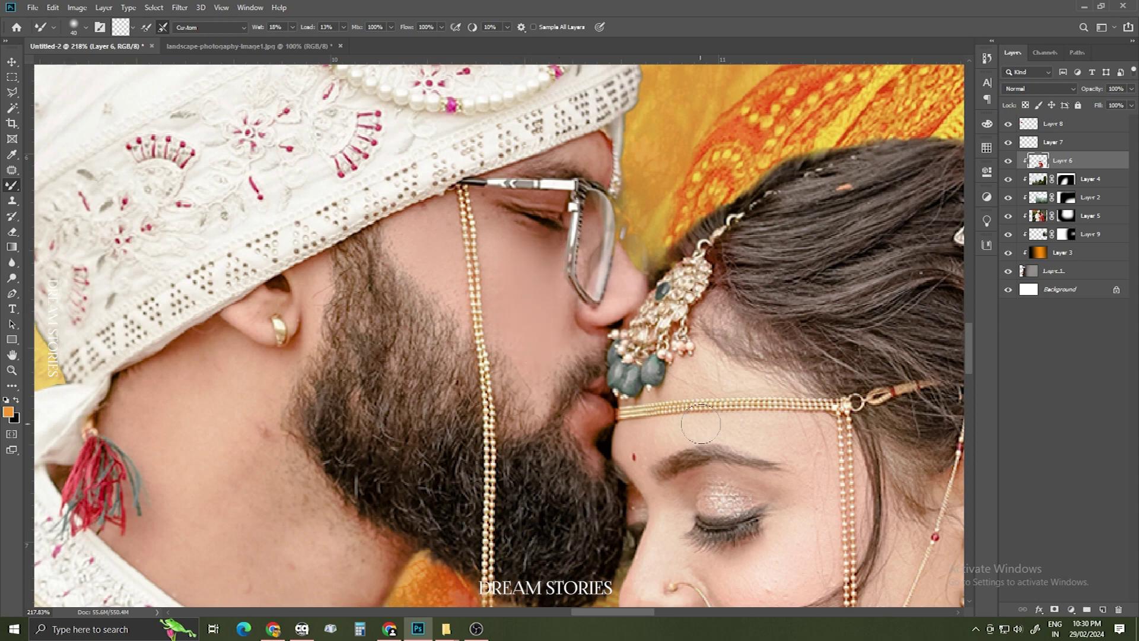
pyautogui.moveTo(314, 508); pyautogui.dragTo(337, 367)
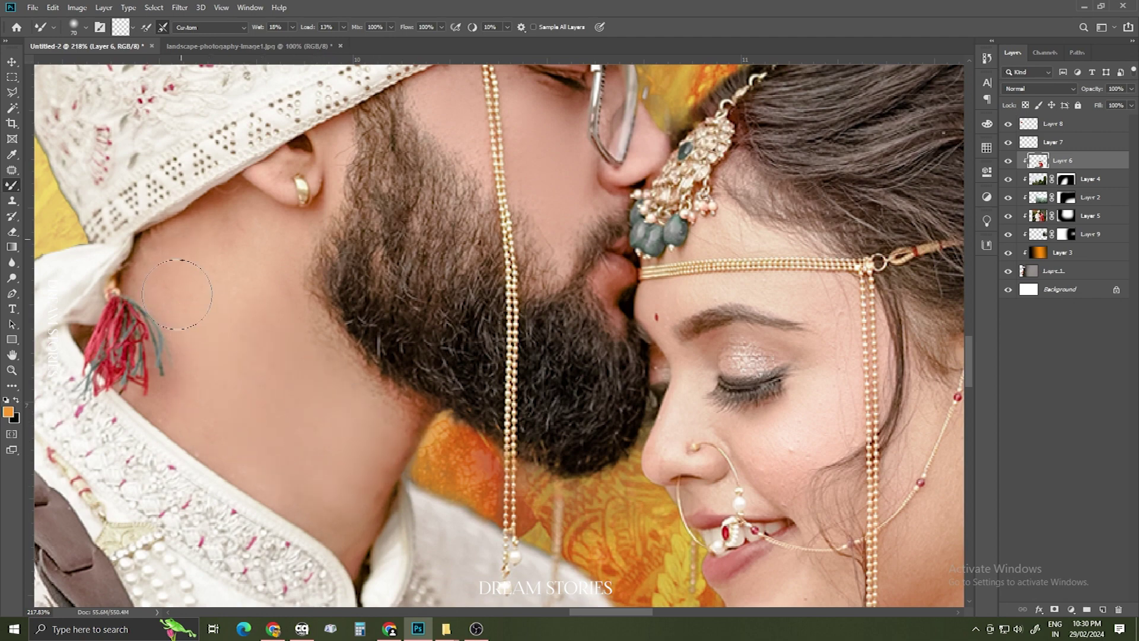
# - Smooth the foreground bride's face, nose, cheek and neck skin with the Mixer Brush
pyautogui.moveTo(802, 264); pyautogui.dragTo(404, 208)
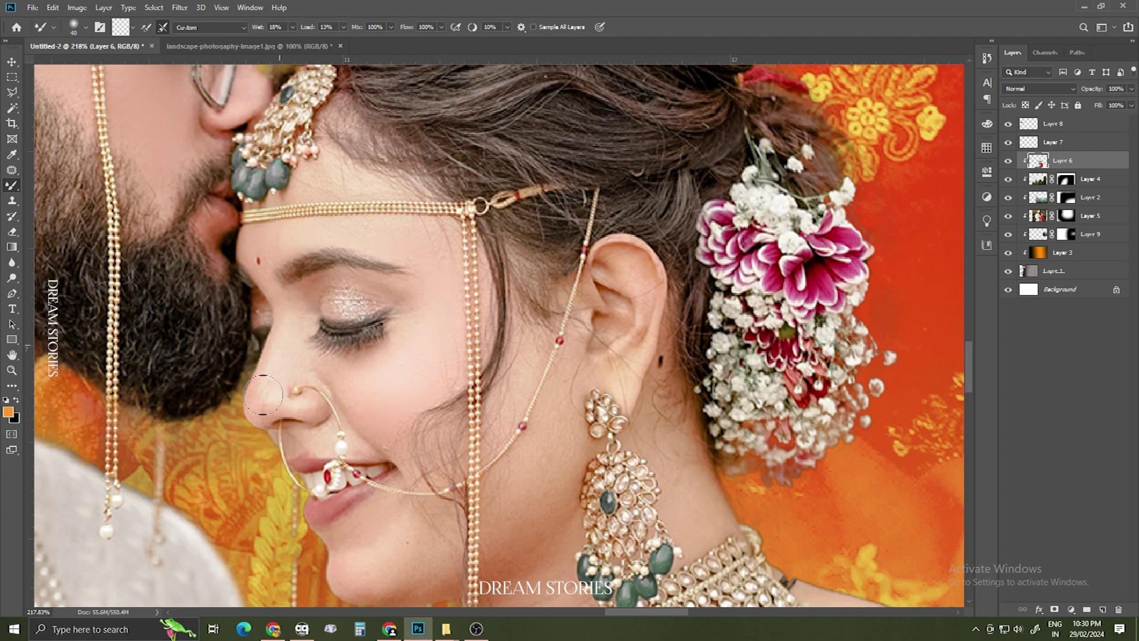
pyautogui.moveTo(440, 395); pyautogui.dragTo(402, 286)
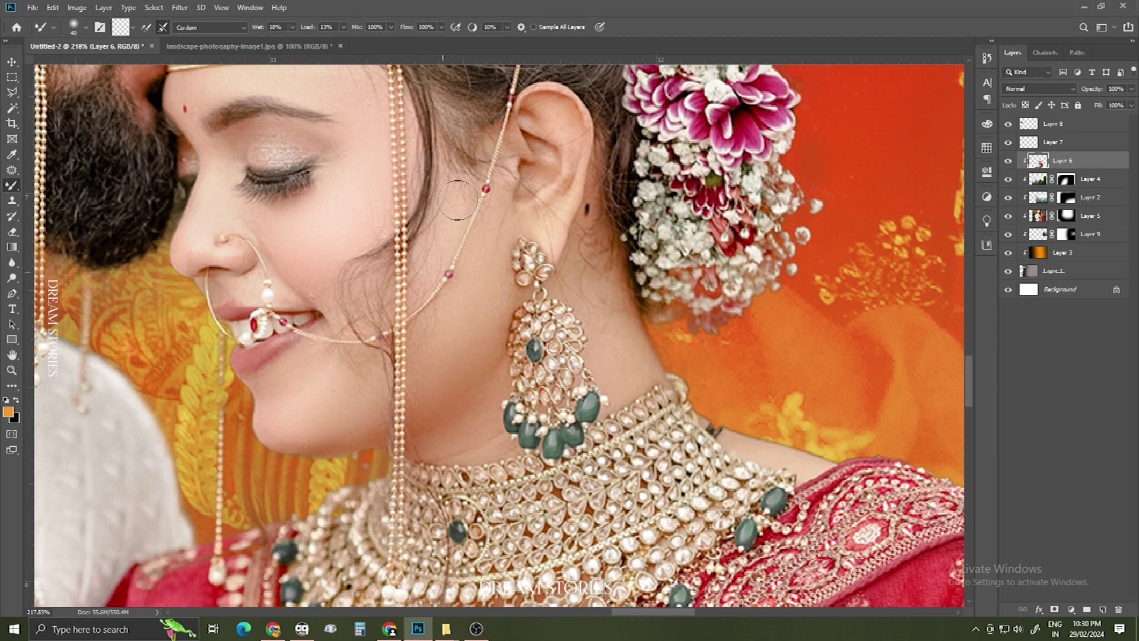
pyautogui.scroll(-3, 547, 350)
pyautogui.scroll(4, 413, 243)
pyautogui.scroll(-2, 488, 290)
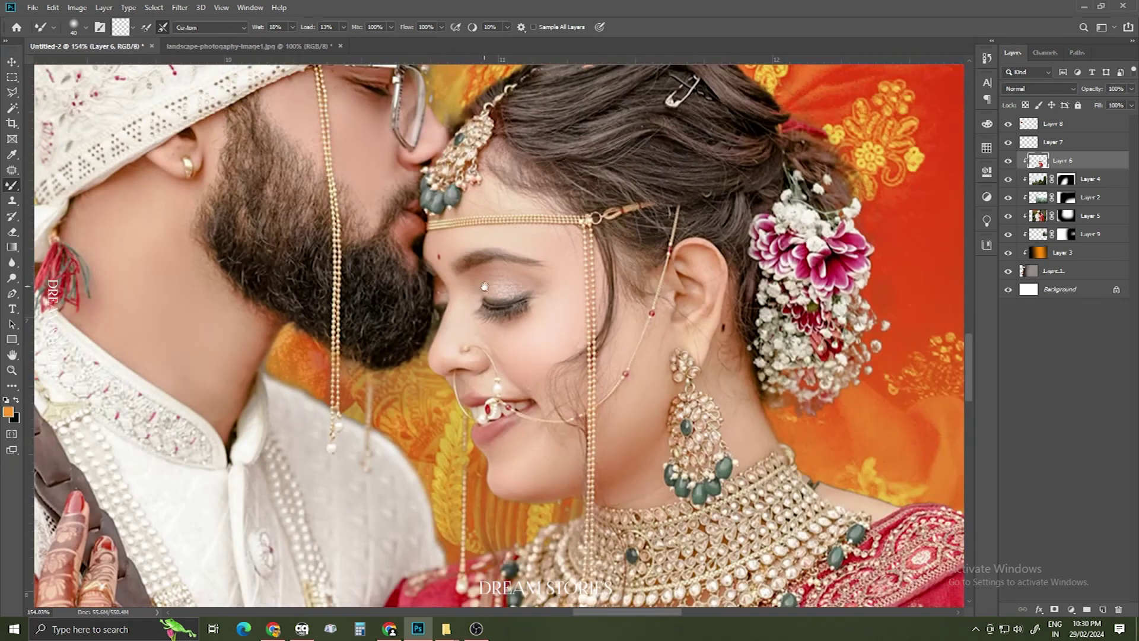
# - Examine the retouched skin of the foreground couple up close and within the whole page
pyautogui.scroll(3, 477, 282)
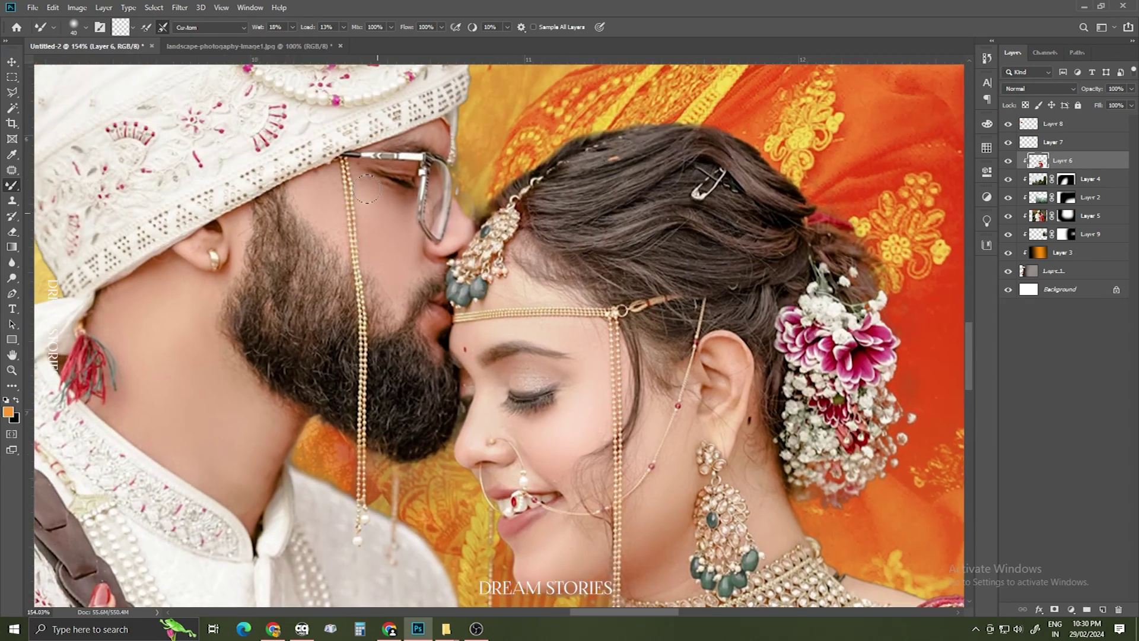
pyautogui.moveTo(736, 225); pyautogui.dragTo(534, 357)
pyautogui.moveTo(474, 185); pyautogui.dragTo(522, 184)
pyautogui.moveTo(519, 252); pyautogui.dragTo(480, 253)
pyautogui.rightClick(540, 322)
pyautogui.click(560, 329)
pyautogui.moveTo(617, 377); pyautogui.dragTo(584, 378)
pyautogui.scroll(3, 584, 378)
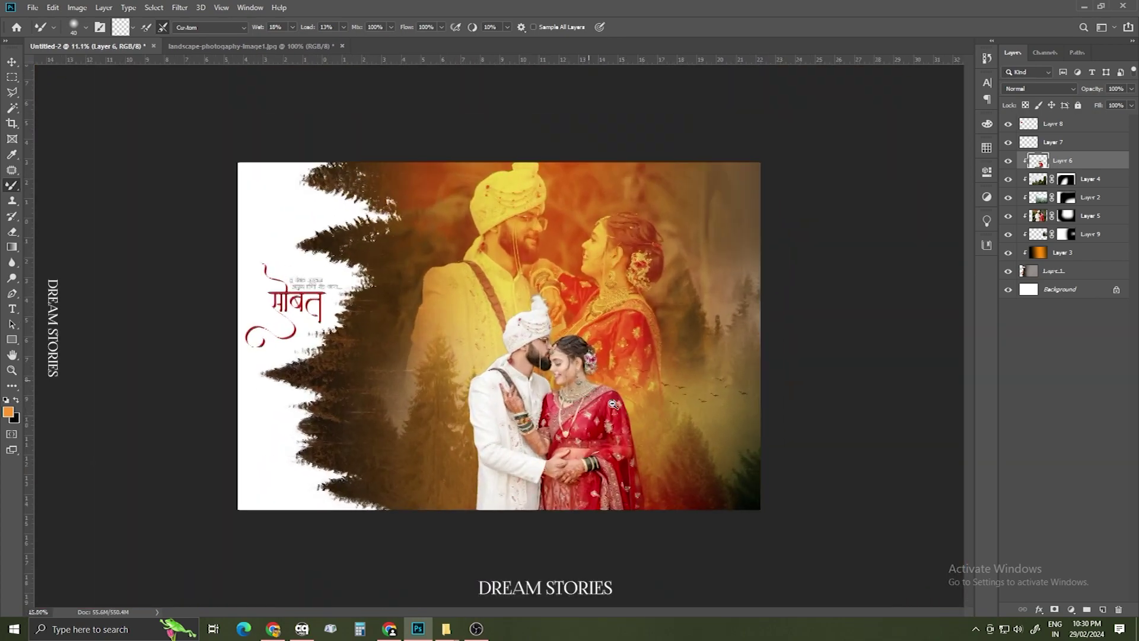
pyautogui.scroll(1, 611, 377)
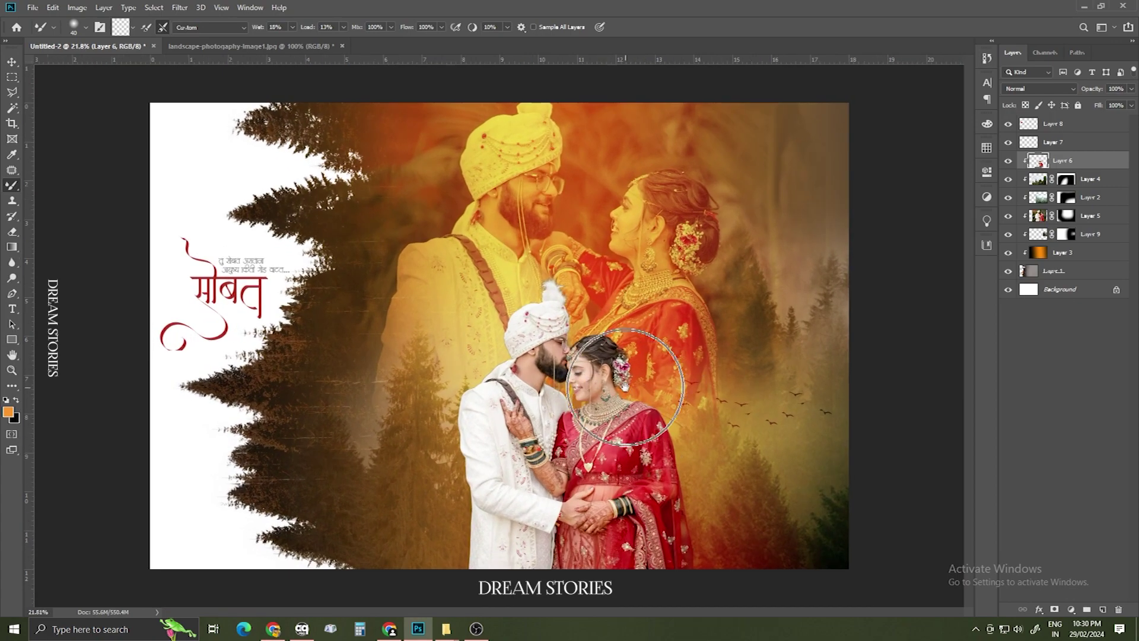
# - Enlarge the red Marathi calligraphy to about 110% and reposition it in the white area beside the tree silhouettes
pyautogui.press('v')
pyautogui.scroll(3, 249, 296)
pyautogui.moveTo(257, 288); pyautogui.dragTo(240, 265)
pyautogui.hotkey('ctrl', 't')
pyautogui.moveTo(300, 155); pyautogui.dragTo(323, 135)
pyautogui.moveTo(256, 225); pyautogui.dragTo(258, 231)
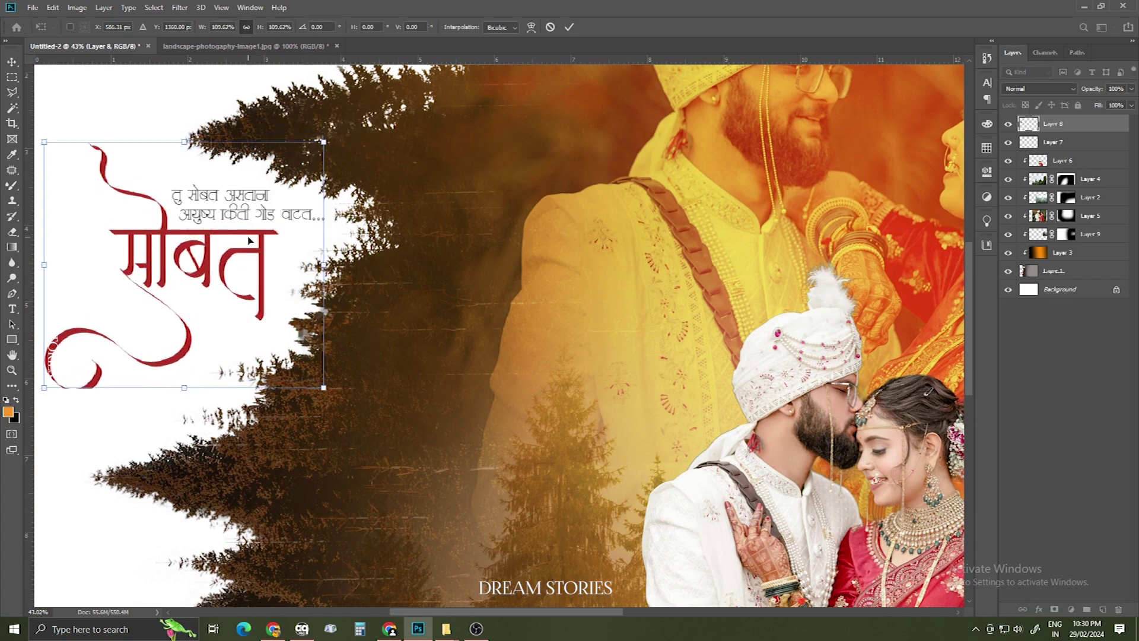
pyautogui.press('Return')
# - Review the finished album page's overall composition, checking the calligraphy placement, couple photos and trees
pyautogui.scroll(-3, 249, 240)
pyautogui.scroll(1, 289, 307)
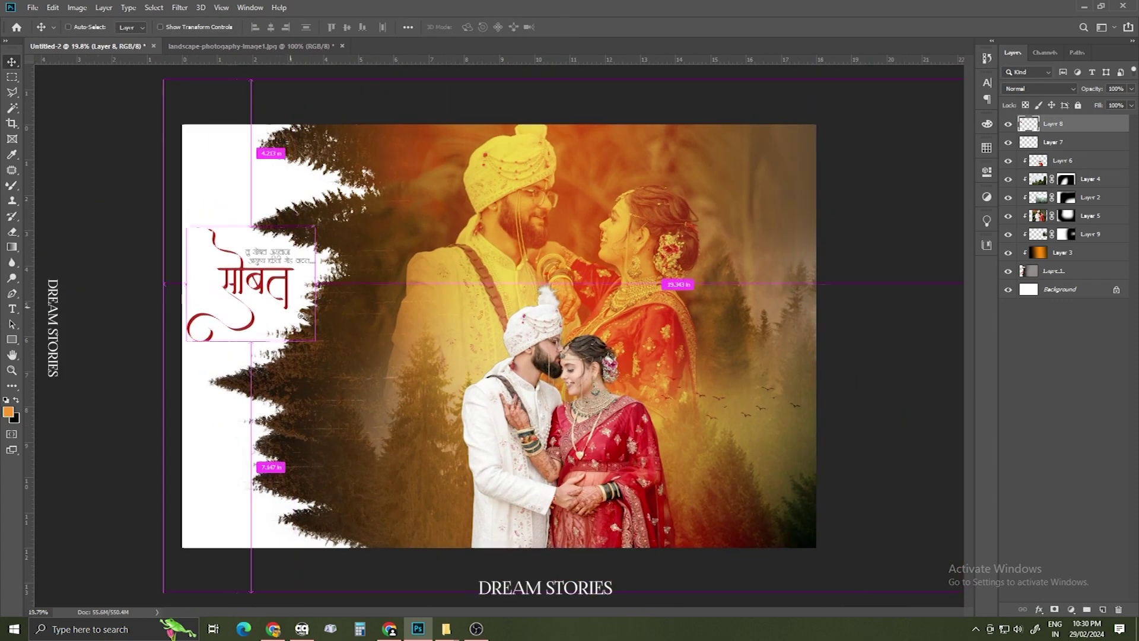
pyautogui.scroll(1, 289, 307)
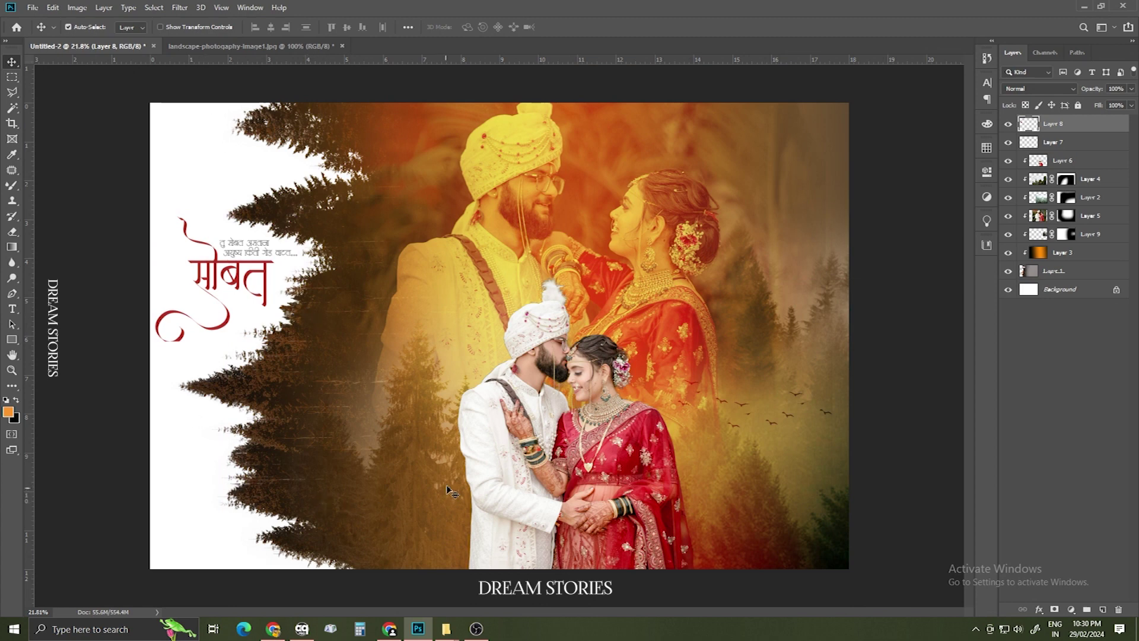
pyautogui.scroll(-2, 601, 404)
pyautogui.scroll(1, 592, 388)
pyautogui.keyDown('ctrl'); pyautogui.click(590, 385); pyautogui.keyUp('ctrl')
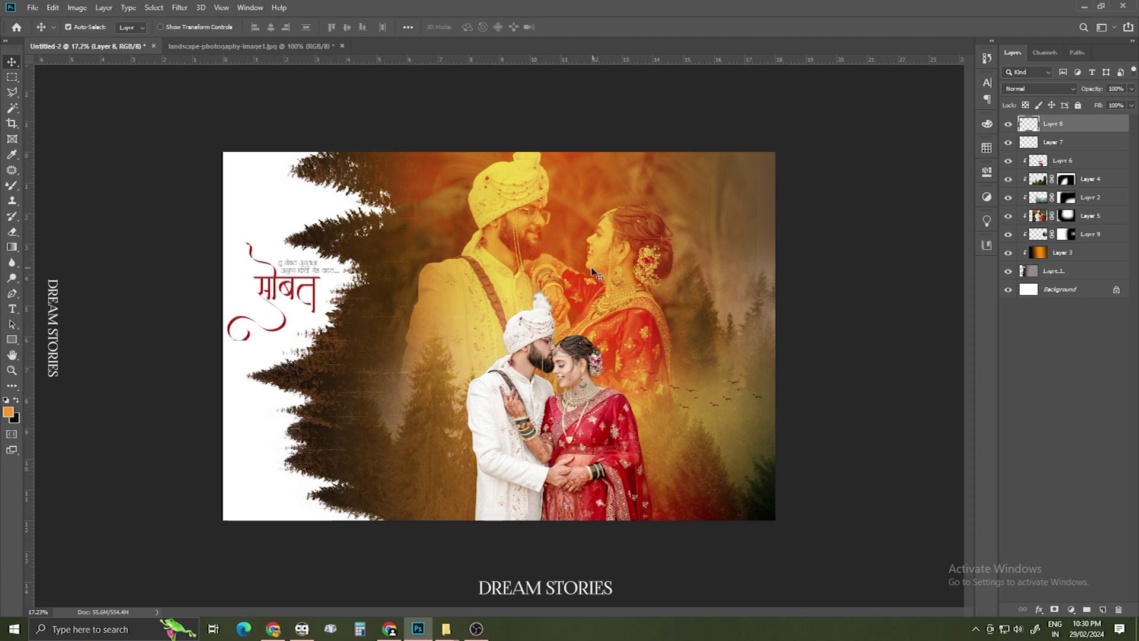
pyautogui.scroll(1, 600, 285)
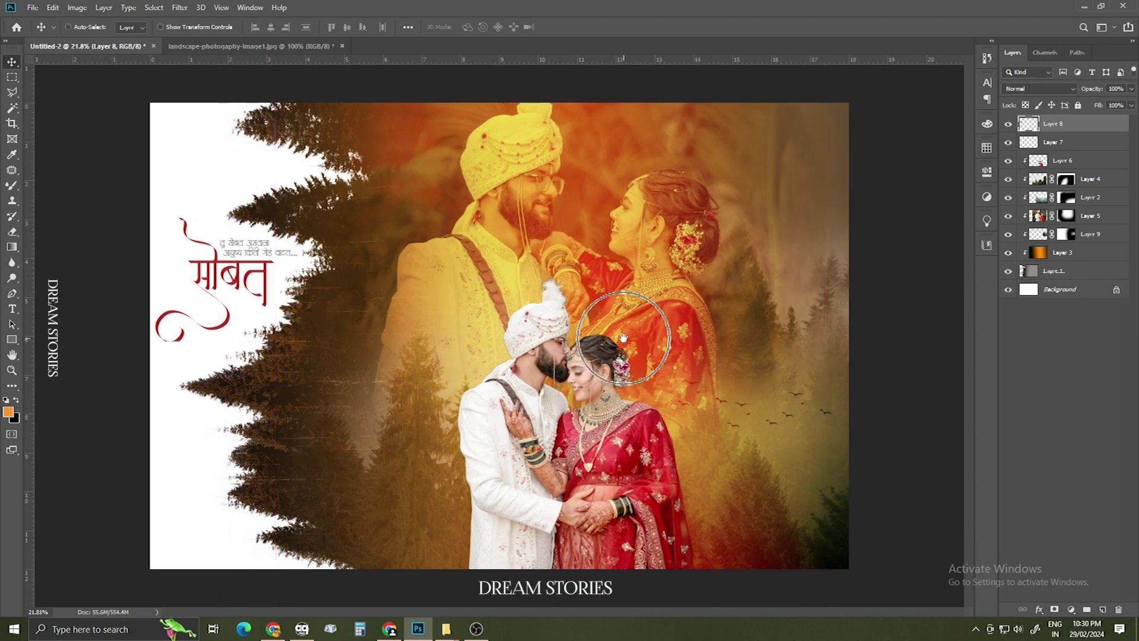
pyautogui.scroll(1, 625, 342)
pyautogui.press('ctrl')
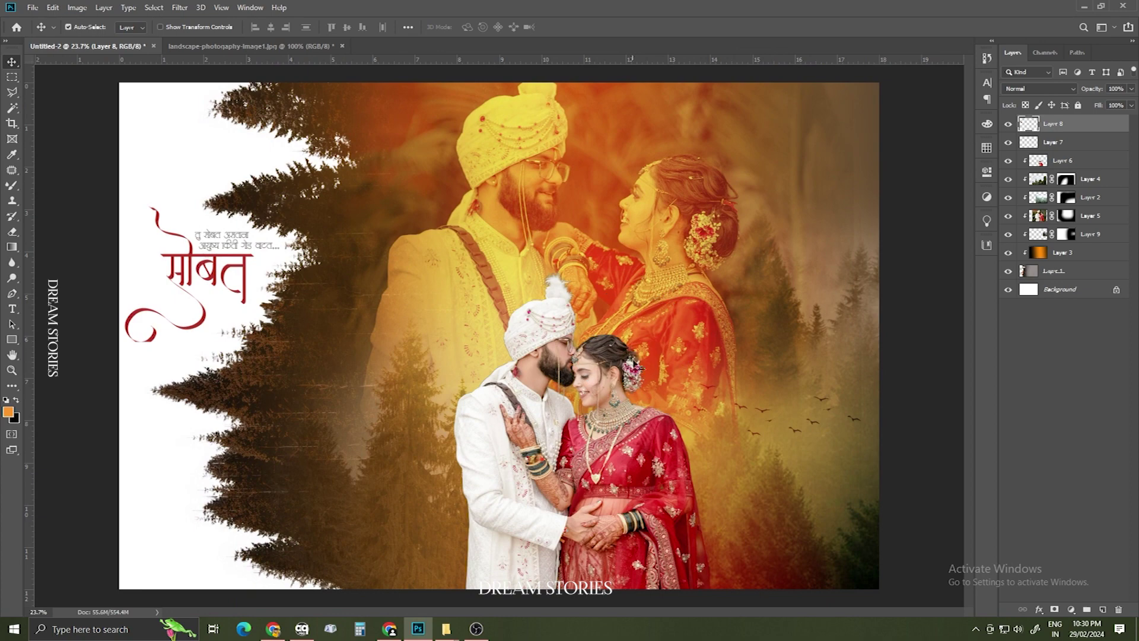